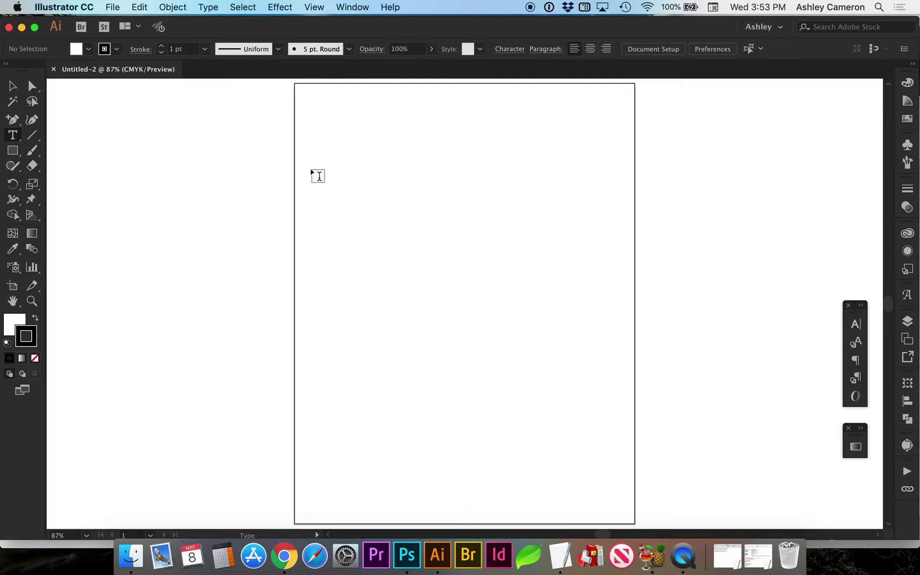
Draw a large text area across the page and restore its Lorem ipsum placeholder fill
{"action": "left_click_drag", "start_coordinate": [321, 167], "coordinate": [608, 488]}
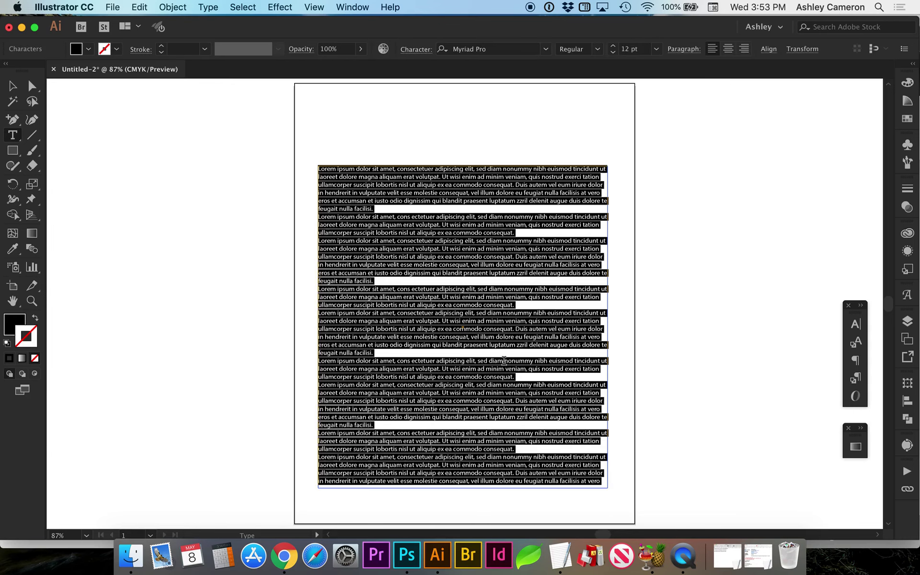
{"action": "key", "text": "BackSpace"}
{"action": "key", "text": "super+z"}
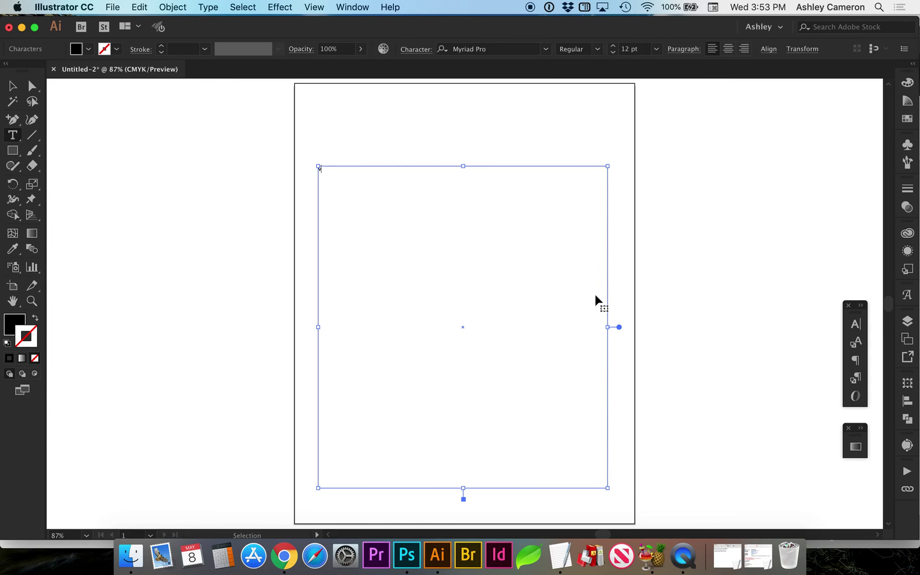
{"action": "key", "text": "super+z"}
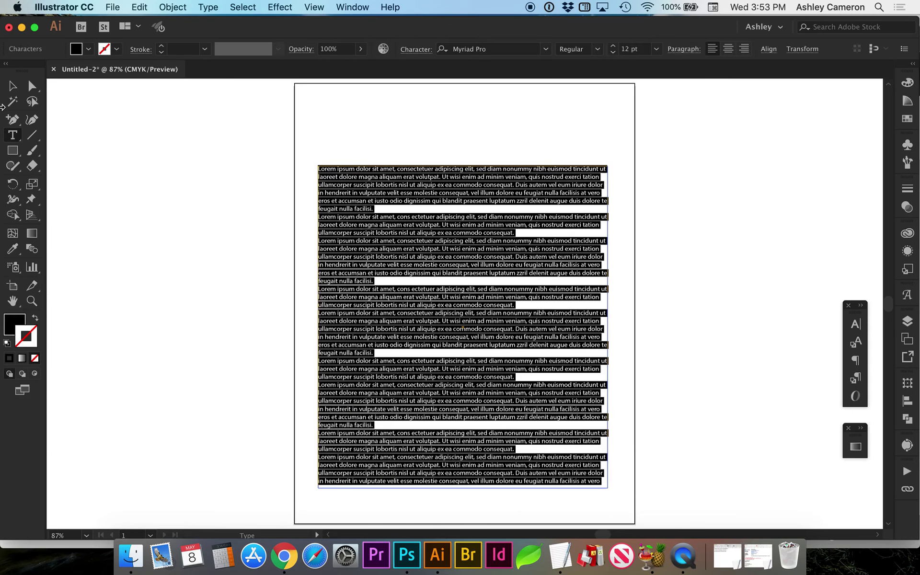
Narrow the placeholder text frame by pulling its left and right edges inward
{"action": "left_click", "coordinate": [12, 86]}
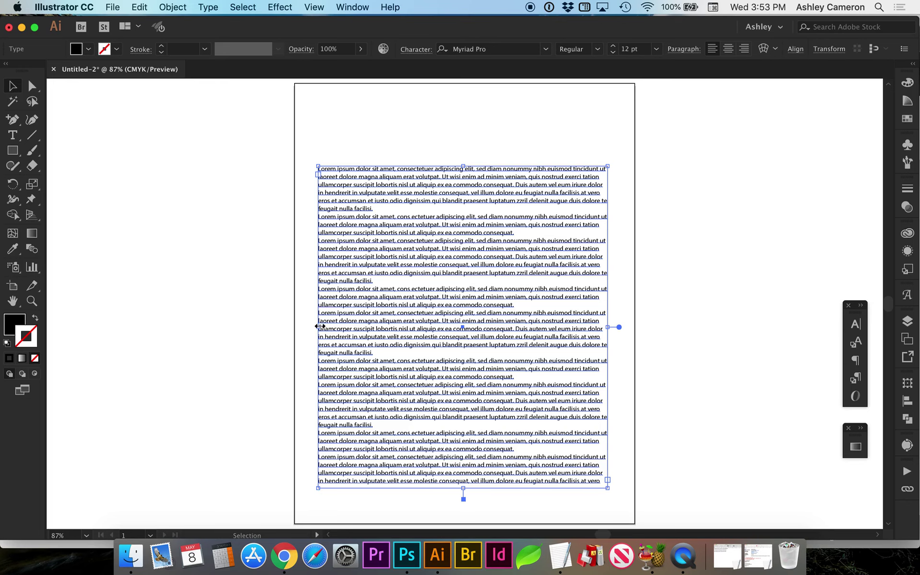
{"action": "left_click_drag", "start_coordinate": [319, 327], "coordinate": [349, 326]}
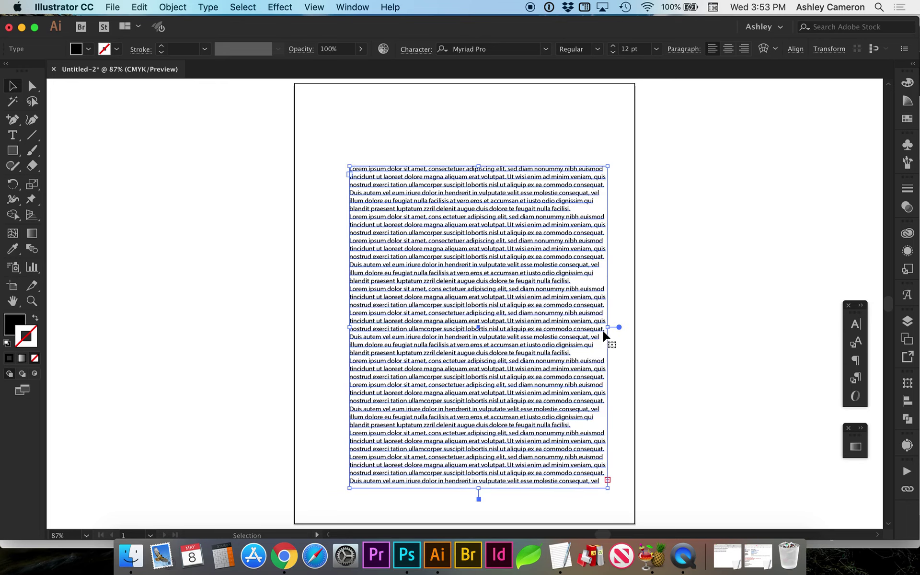
{"action": "left_click_drag", "start_coordinate": [607, 327], "coordinate": [581, 295]}
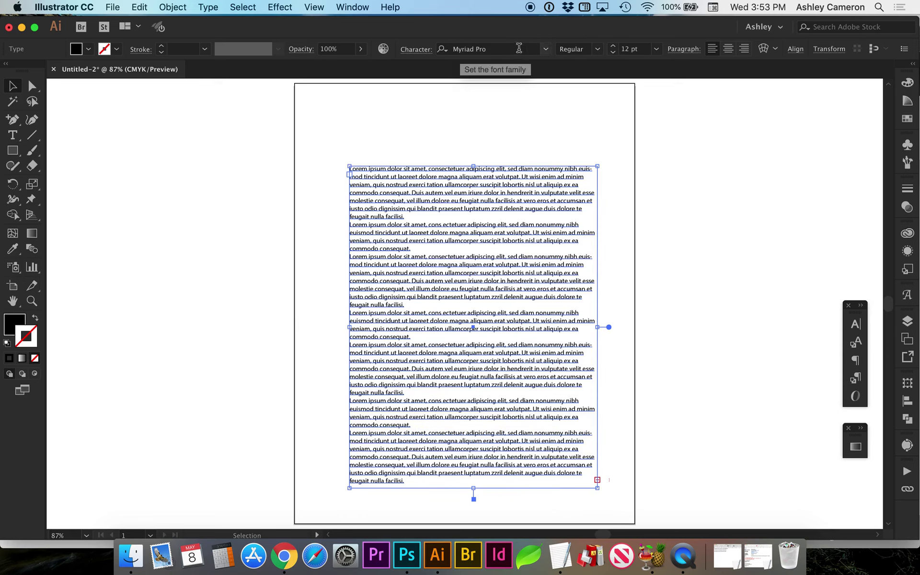
Set the placeholder text's font to Adobe Caslon Pro
{"action": "left_click", "coordinate": [519, 48]}
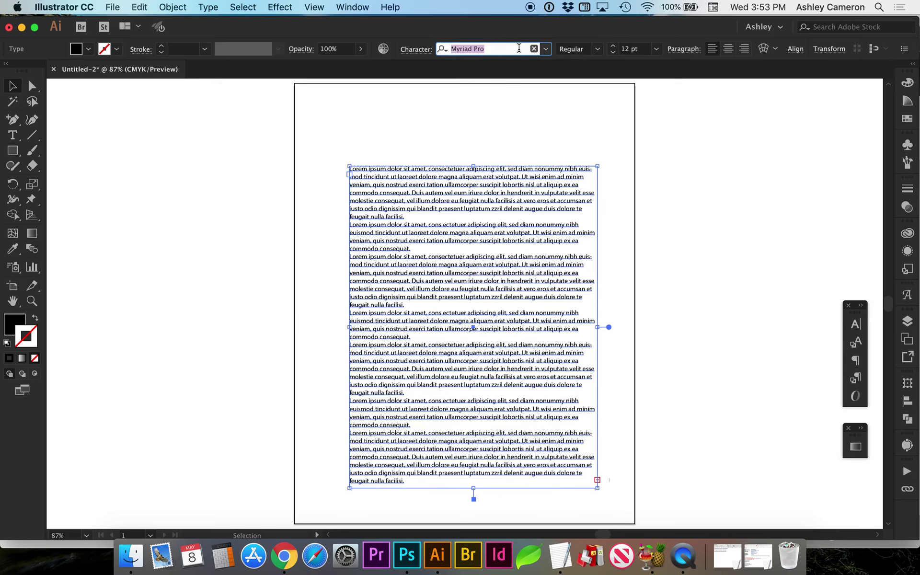
{"action": "left_click", "coordinate": [546, 48]}
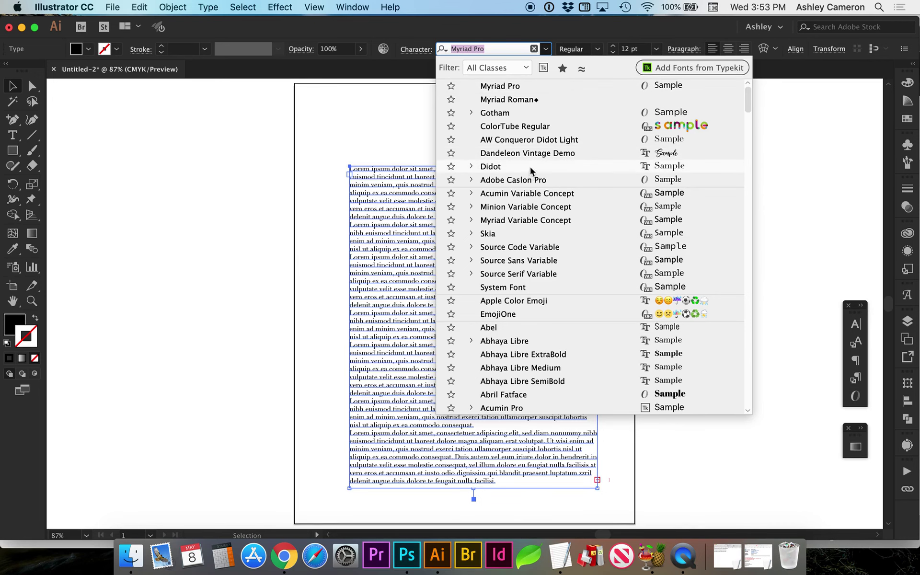
{"action": "scroll", "coordinate": [523, 254], "scroll_direction": "down", "scroll_amount": 5}
{"action": "scroll", "coordinate": [522, 253], "scroll_direction": "down", "scroll_amount": 10}
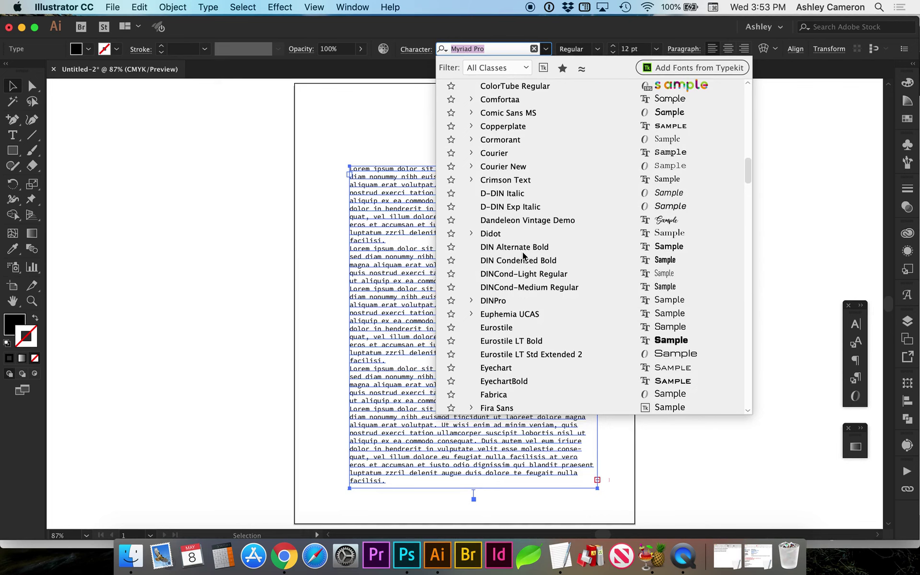
{"action": "type", "text": "adob"}
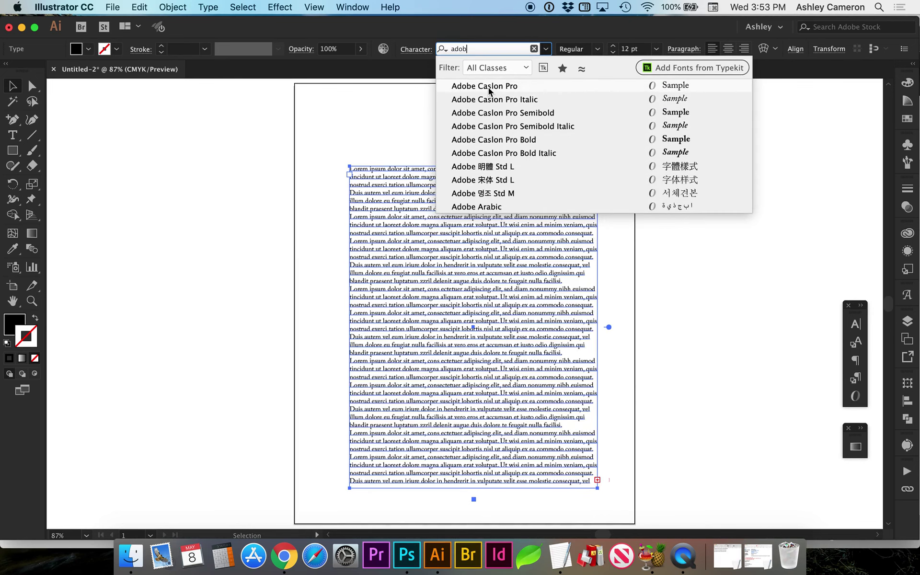
{"action": "left_click", "coordinate": [488, 87]}
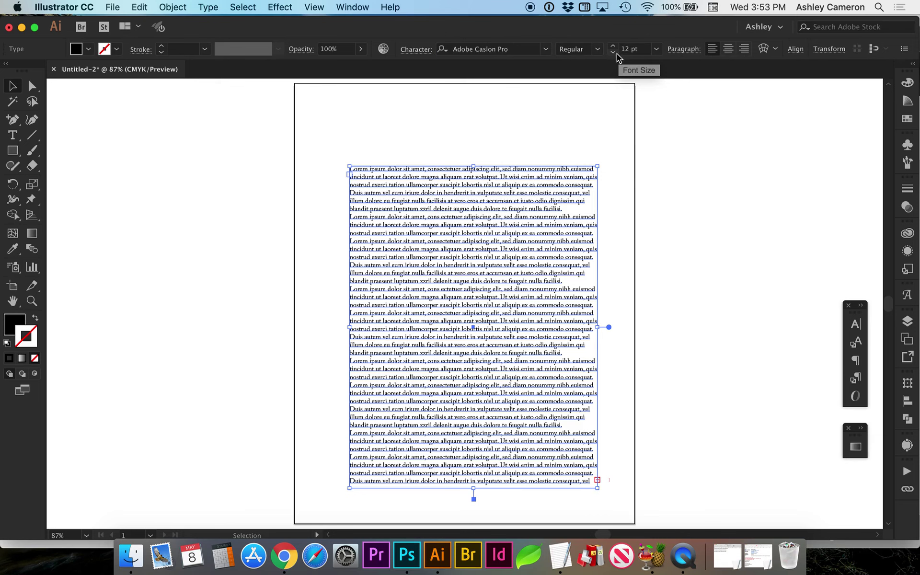
Drop the font size from 12 to 10 pt and set Space After Paragraph to 7 pt
{"action": "left_click", "coordinate": [613, 53]}
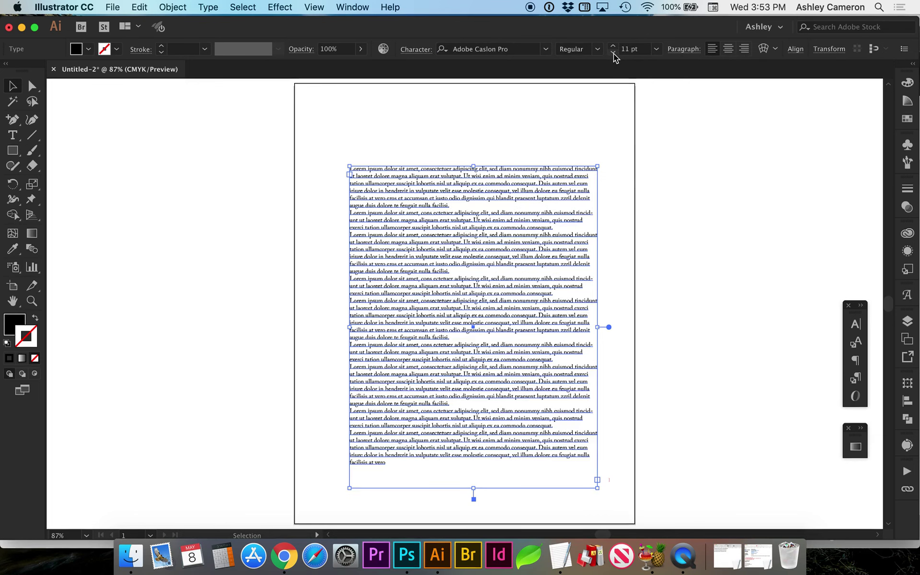
{"action": "left_click", "coordinate": [614, 53]}
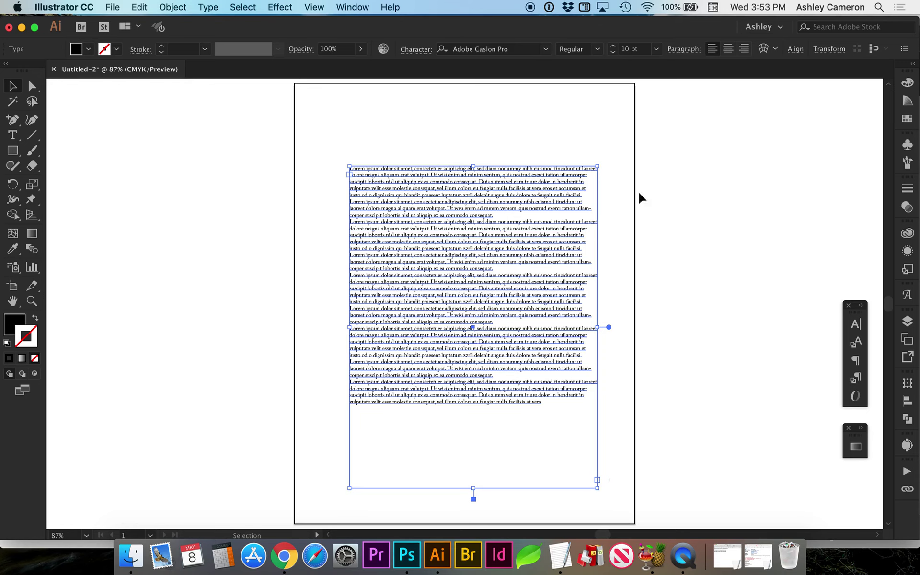
{"action": "left_click", "coordinate": [684, 48]}
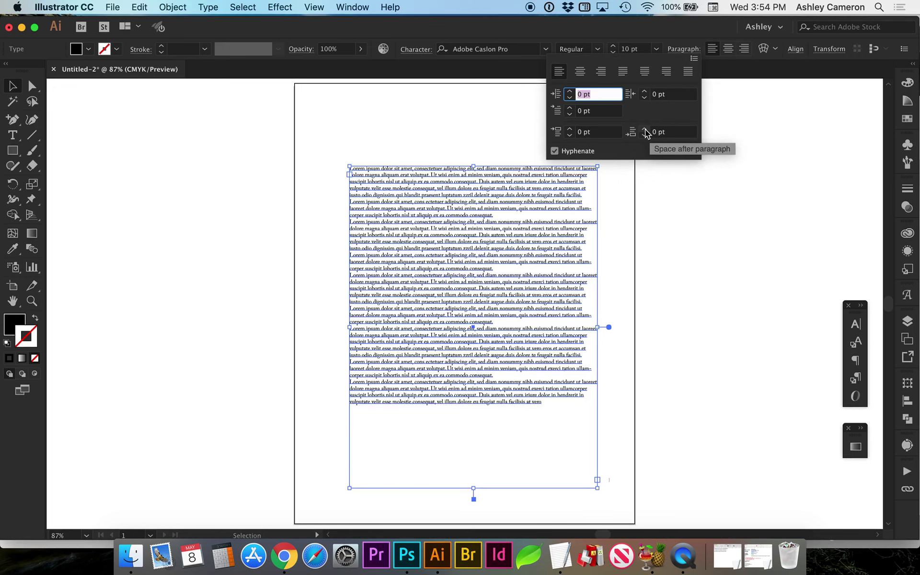
{"action": "left_click", "coordinate": [645, 129]}
{"action": "left_click", "coordinate": [655, 132]}
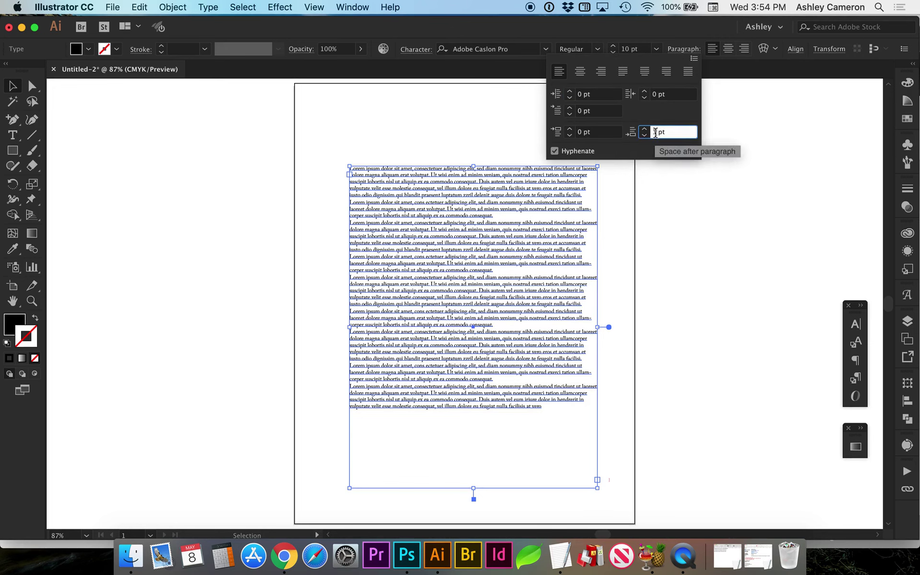
{"action": "key", "text": "Return"}
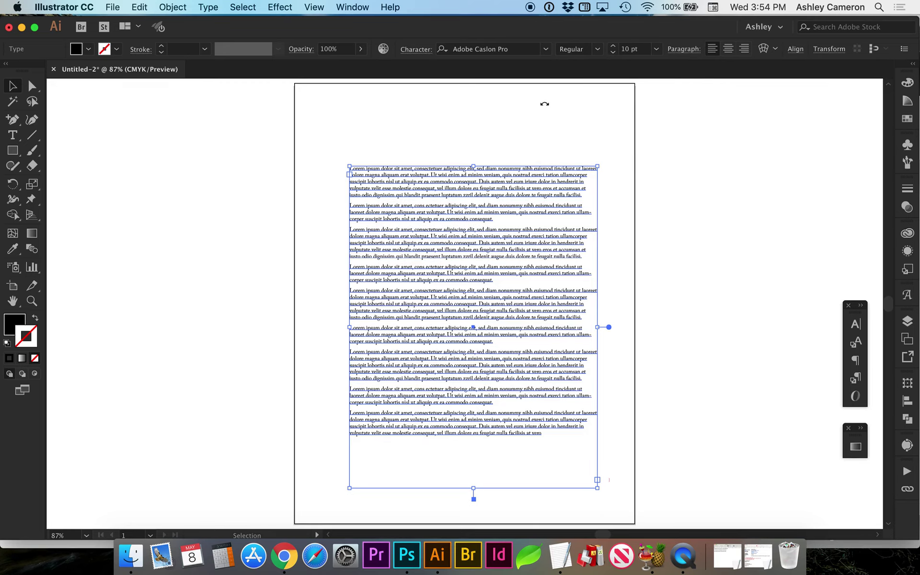
{"action": "left_click", "coordinate": [416, 49]}
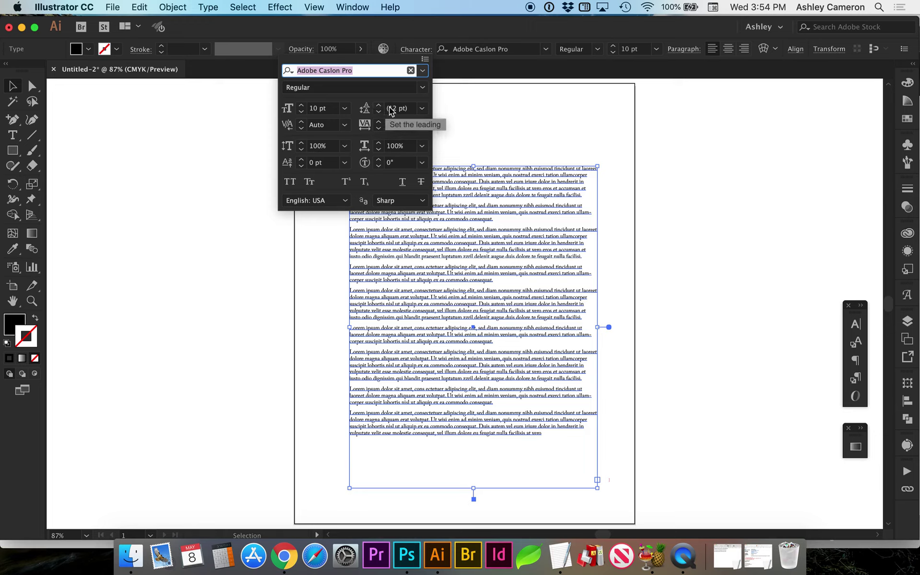
Set the body text leading to 15 pt in the Character panel
{"action": "left_click", "coordinate": [394, 109]}
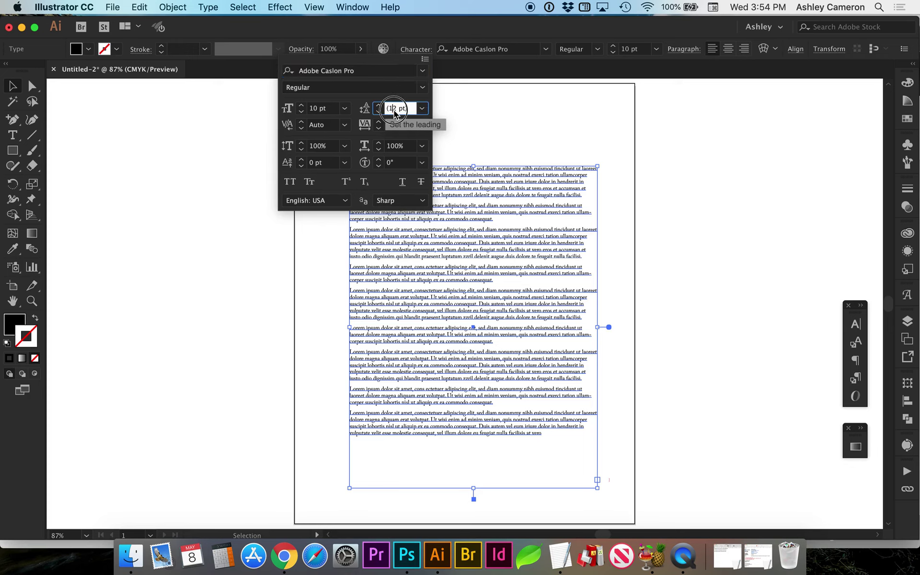
{"action": "type", "text": "15"}
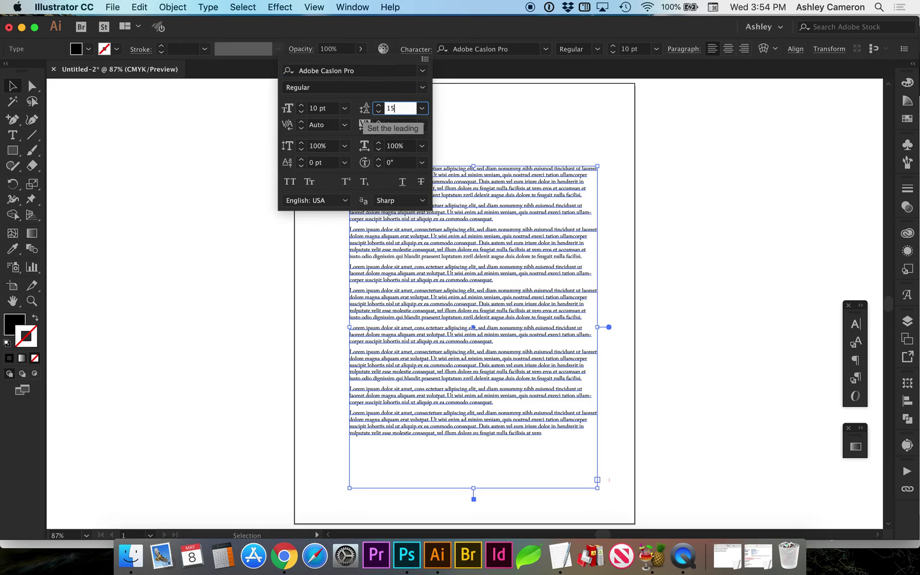
{"action": "key", "text": "Return"}
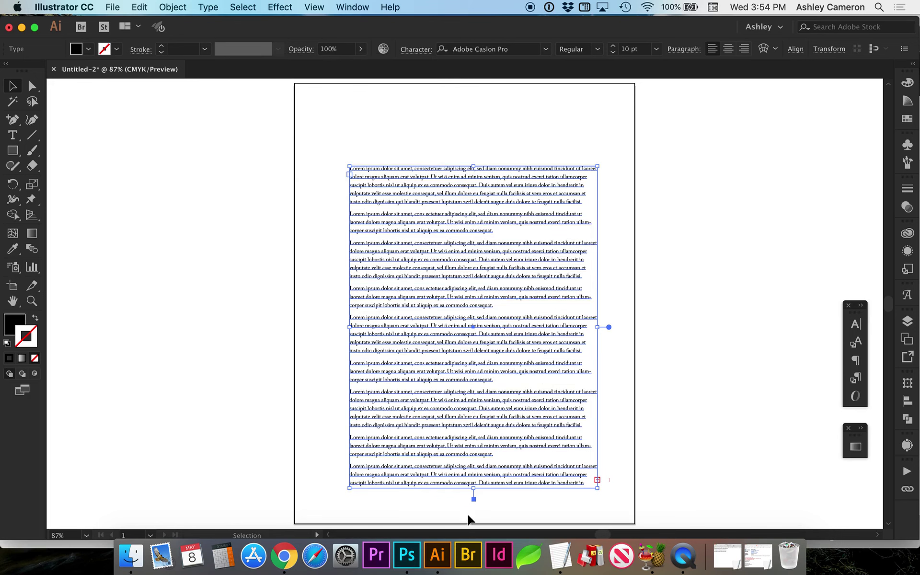
{"action": "scroll", "coordinate": [448, 472], "scroll_direction": "down", "scroll_amount": 3}
{"action": "scroll", "coordinate": [448, 471], "scroll_direction": "up", "scroll_amount": 4}
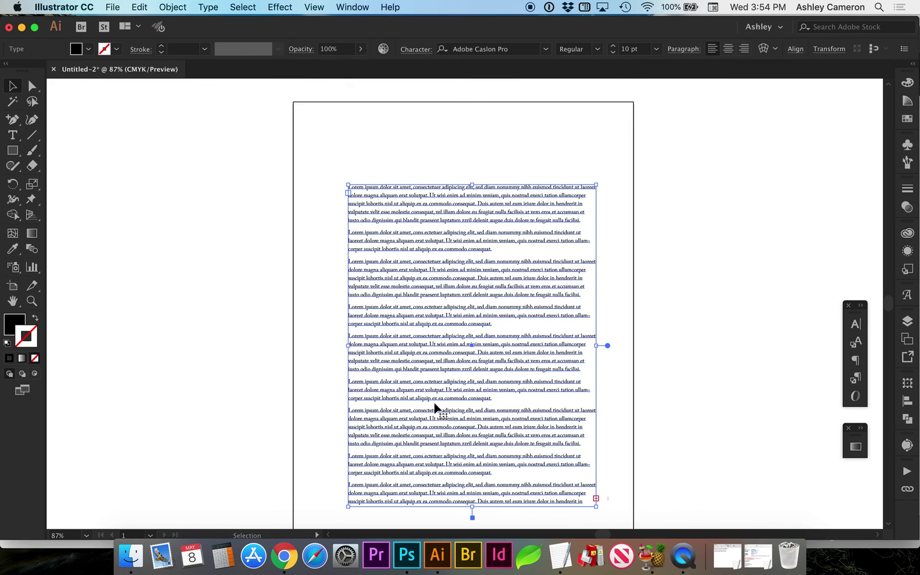
{"action": "scroll", "coordinate": [431, 283], "scroll_direction": "down", "scroll_amount": 3}
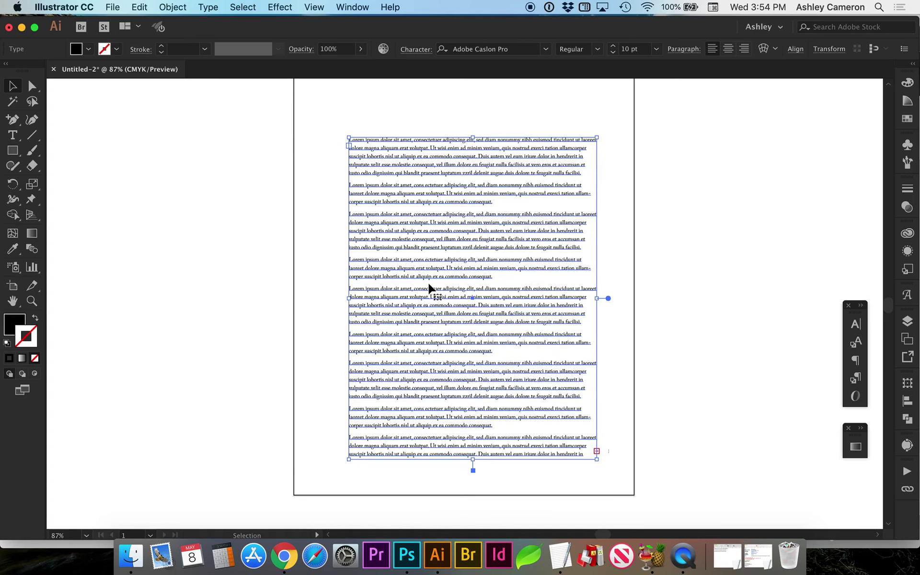
Change the leading to 13 pt and set kerning to Optical
{"action": "left_click", "coordinate": [423, 50]}
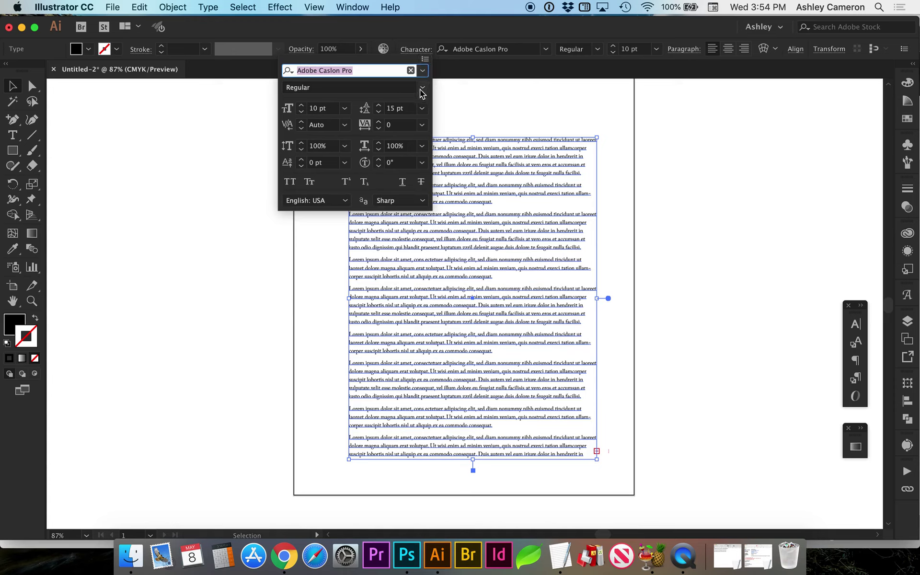
{"action": "double_click", "coordinate": [392, 109]}
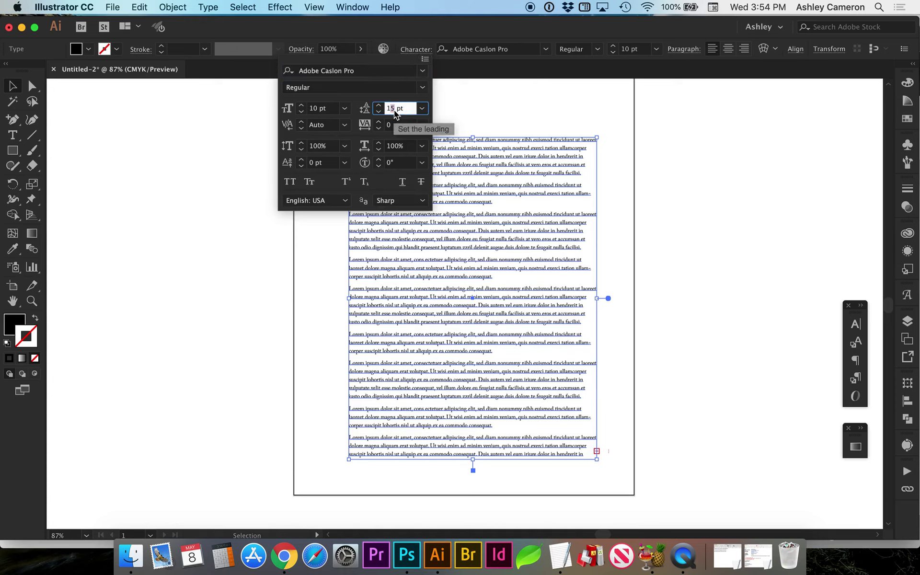
{"action": "type", "text": "13"}
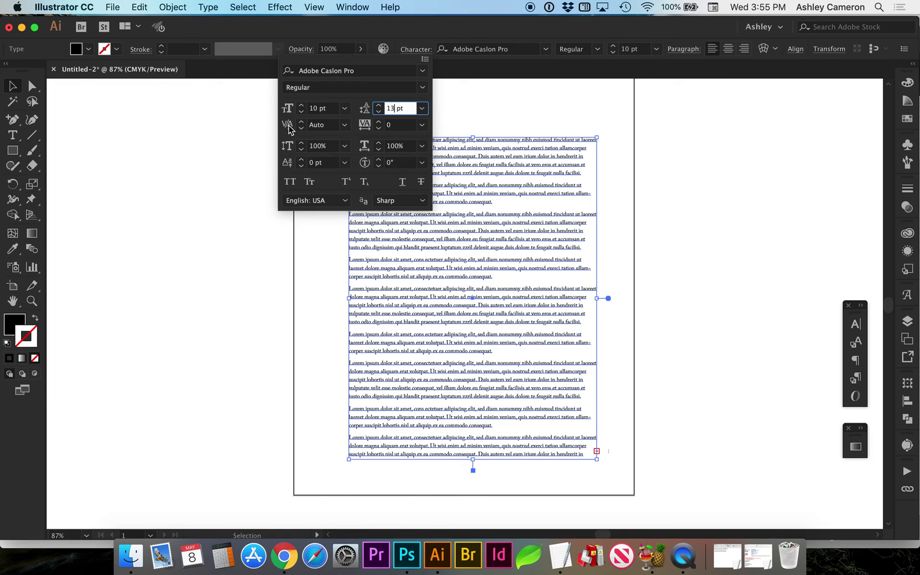
{"action": "left_click", "coordinate": [344, 125]}
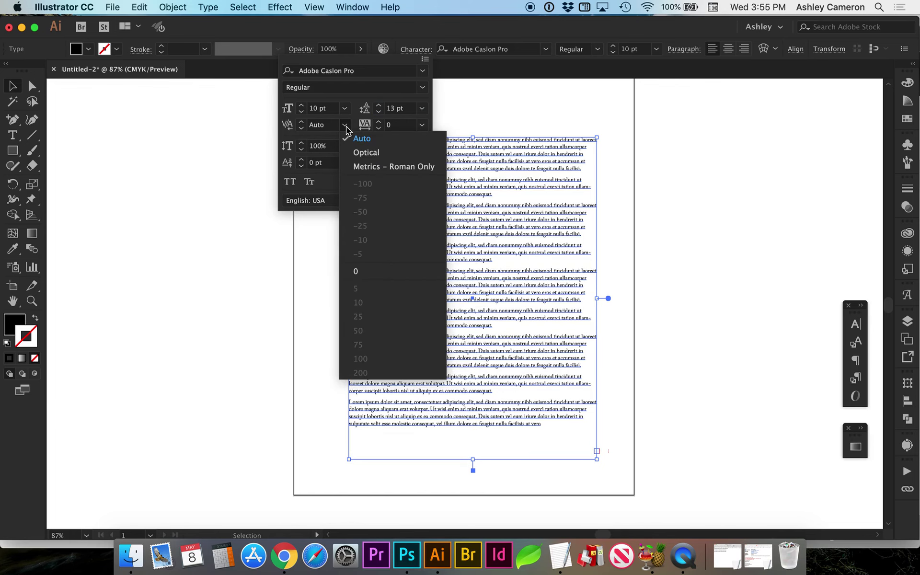
{"action": "left_click", "coordinate": [367, 153]}
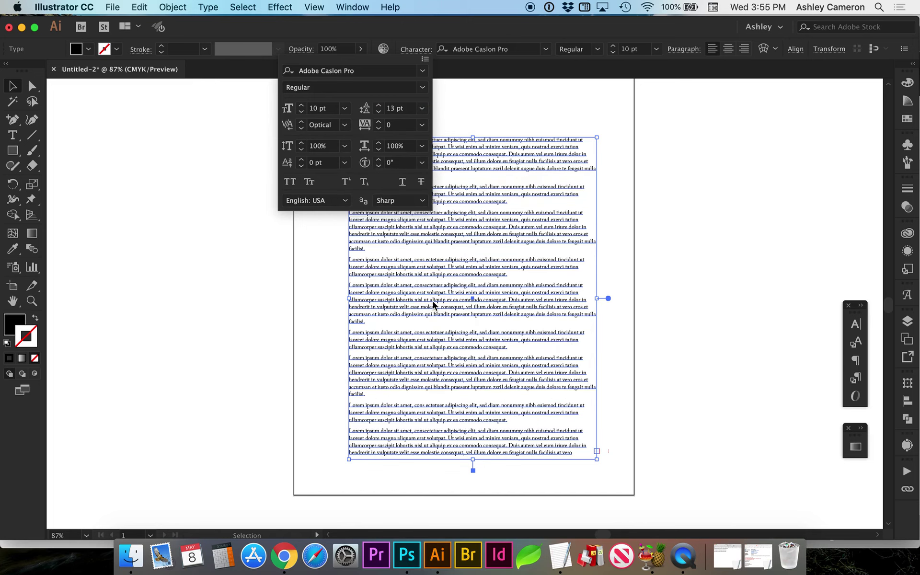
Turn off Hyphenate for the placeholder text in the Paragraph settings
{"action": "left_click", "coordinate": [398, 287]}
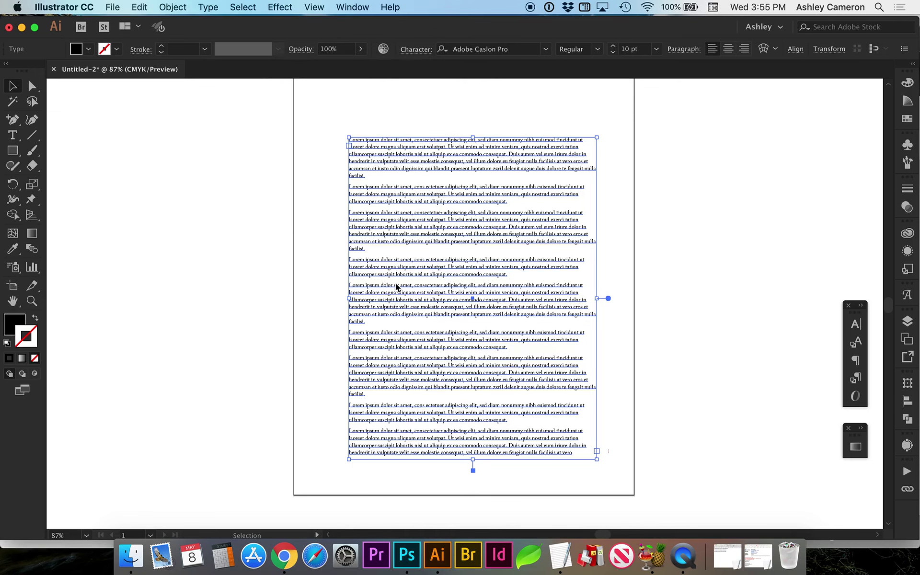
{"action": "left_click", "coordinate": [681, 50]}
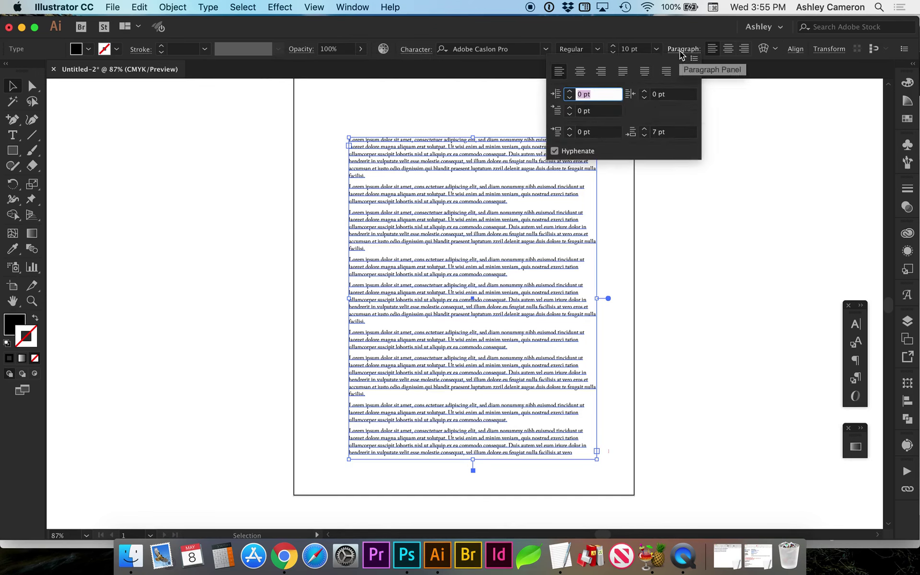
{"action": "left_click", "coordinate": [585, 153]}
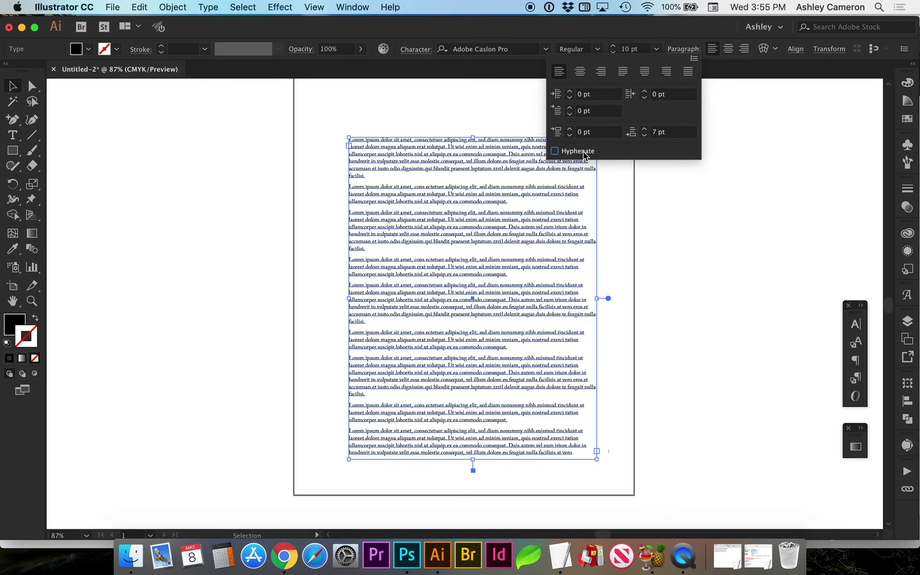
{"action": "left_click", "coordinate": [496, 220]}
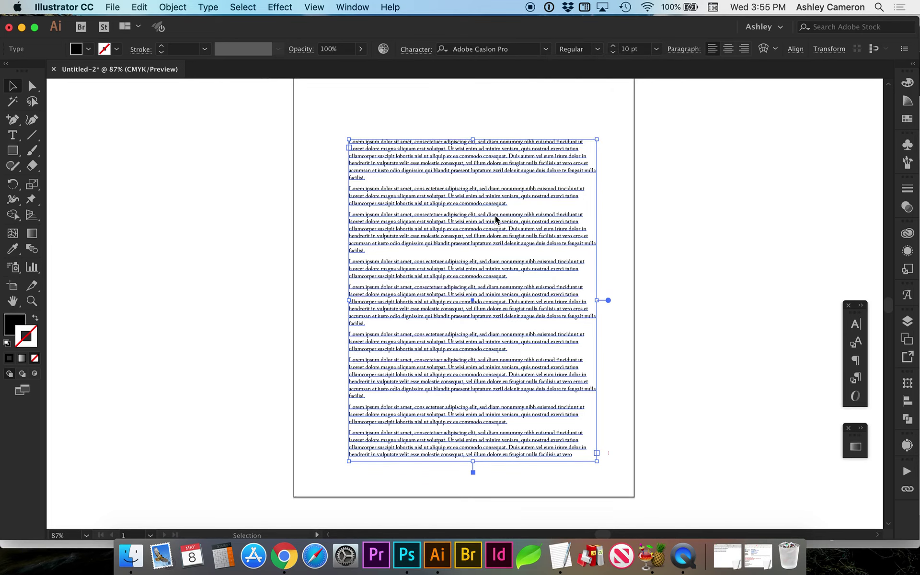
Narrow the text frame slightly from its right and left sides
{"action": "scroll", "coordinate": [495, 216], "scroll_direction": "up", "scroll_amount": 1}
{"action": "scroll", "coordinate": [519, 197], "scroll_direction": "up", "scroll_amount": 2}
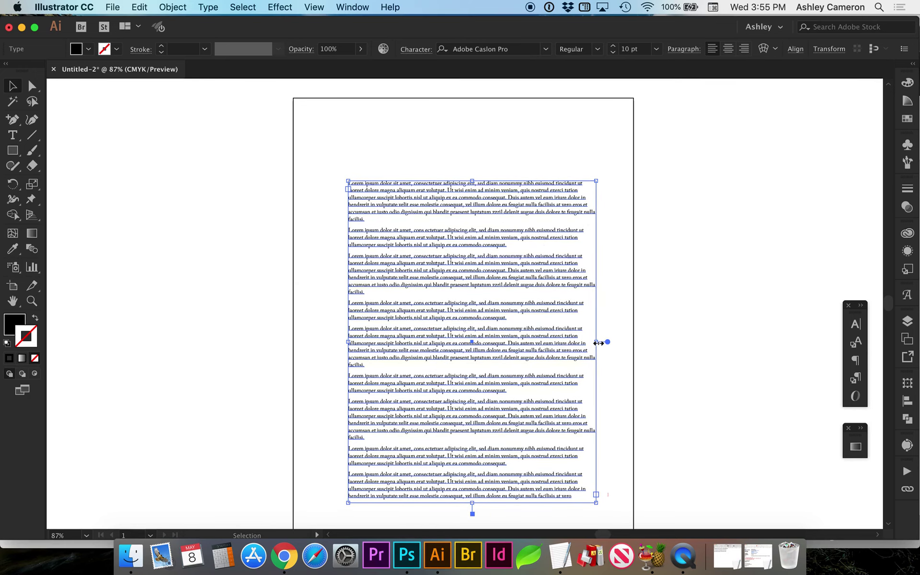
{"action": "left_click_drag", "start_coordinate": [596, 343], "coordinate": [570, 342]}
{"action": "left_click_drag", "start_coordinate": [349, 340], "coordinate": [351, 342]}
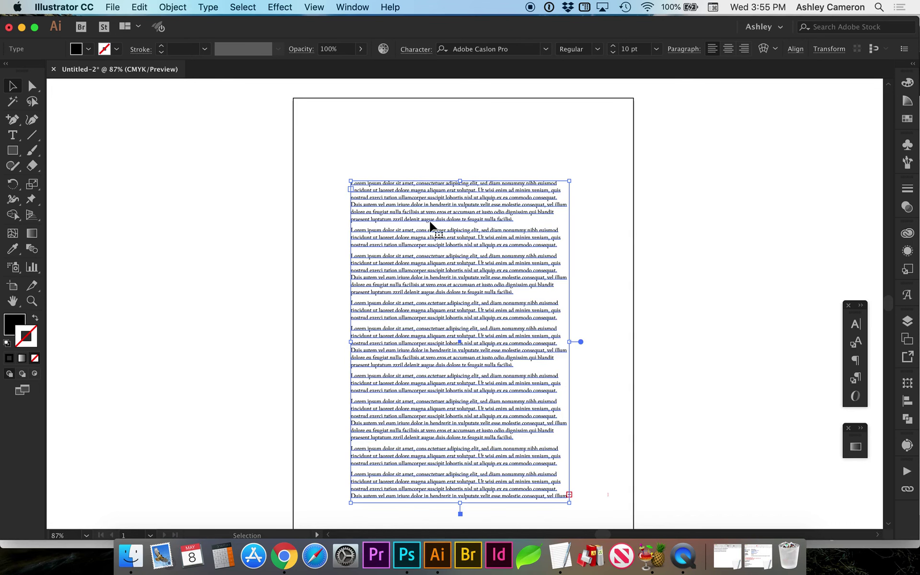
Horizontally centre the text frame relative to the artboard, then view the page at 100%
{"action": "left_click", "coordinate": [795, 49]}
{"action": "left_click", "coordinate": [786, 159]}
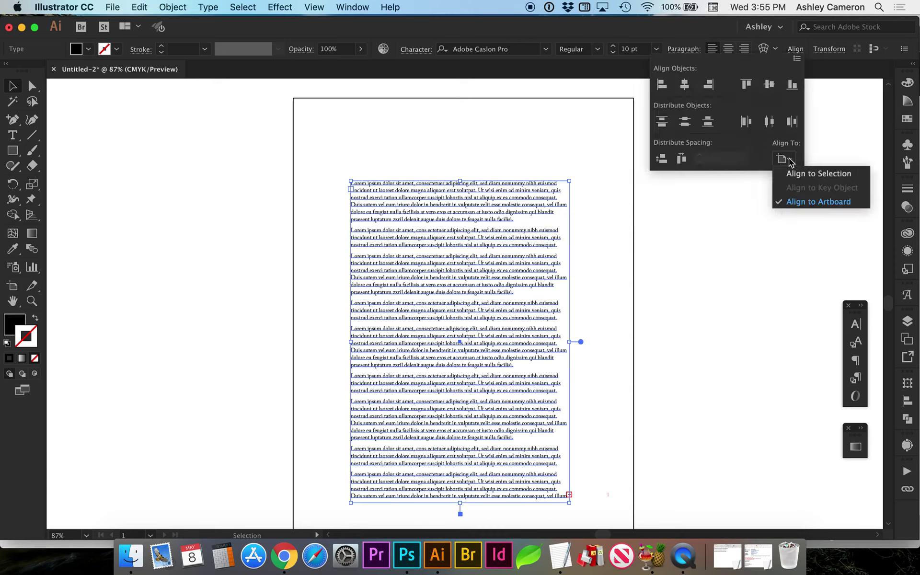
{"action": "left_click", "coordinate": [791, 200]}
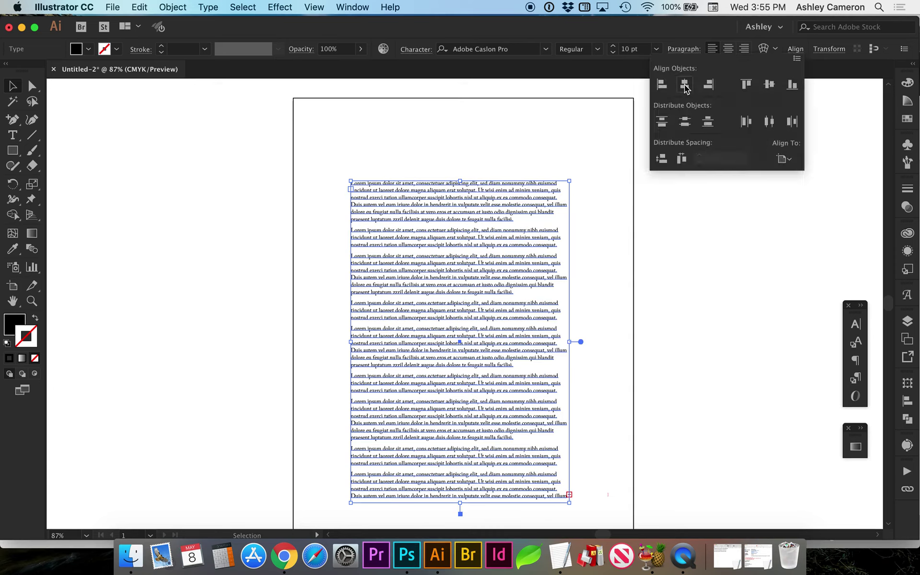
{"action": "left_click", "coordinate": [686, 87]}
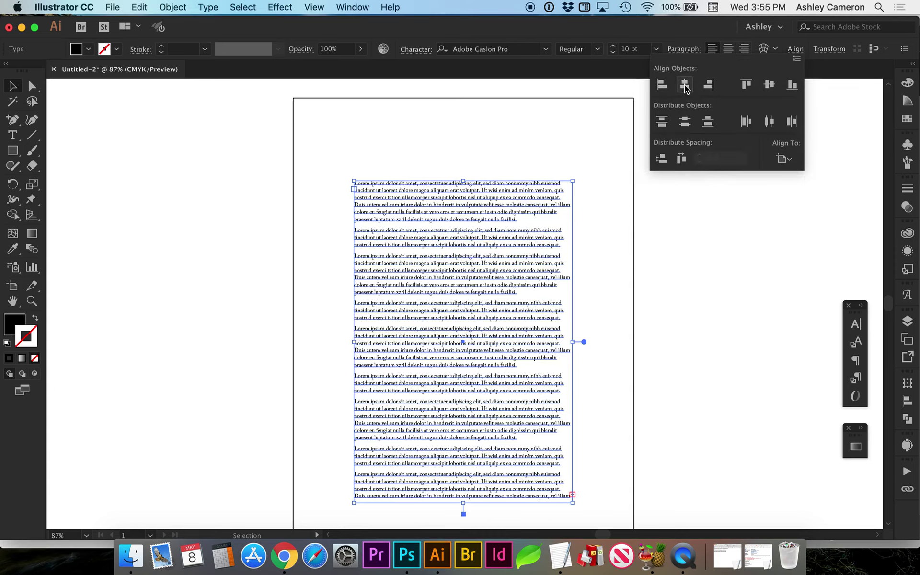
{"action": "left_click", "coordinate": [526, 257]}
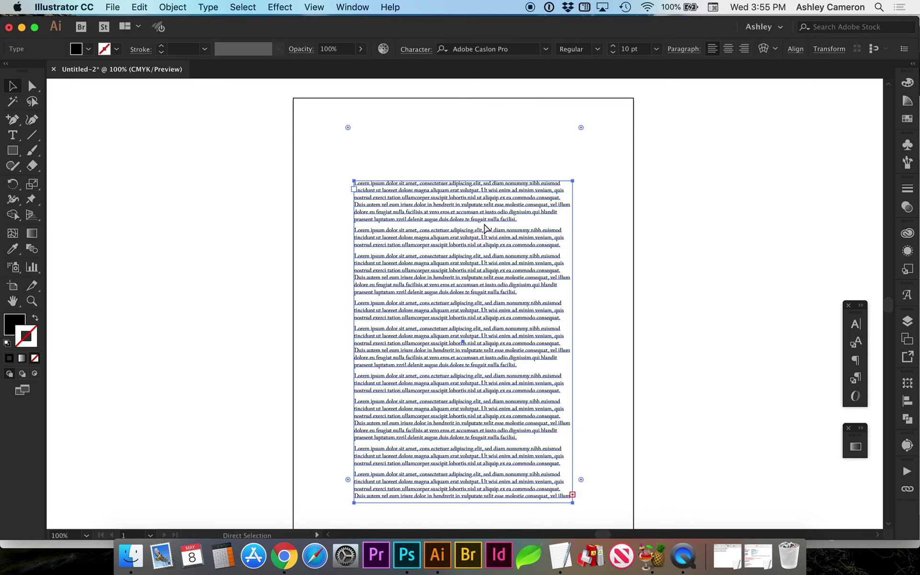
{"action": "key", "text": "super+1"}
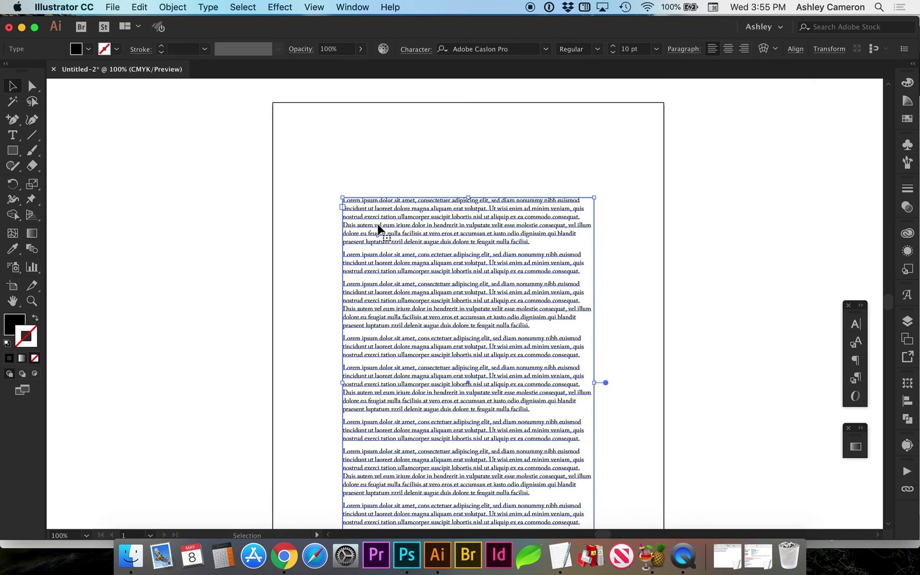
{"action": "scroll", "coordinate": [452, 320], "scroll_direction": "down", "scroll_amount": 1}
{"action": "scroll", "coordinate": [453, 320], "scroll_direction": "down", "scroll_amount": 5}
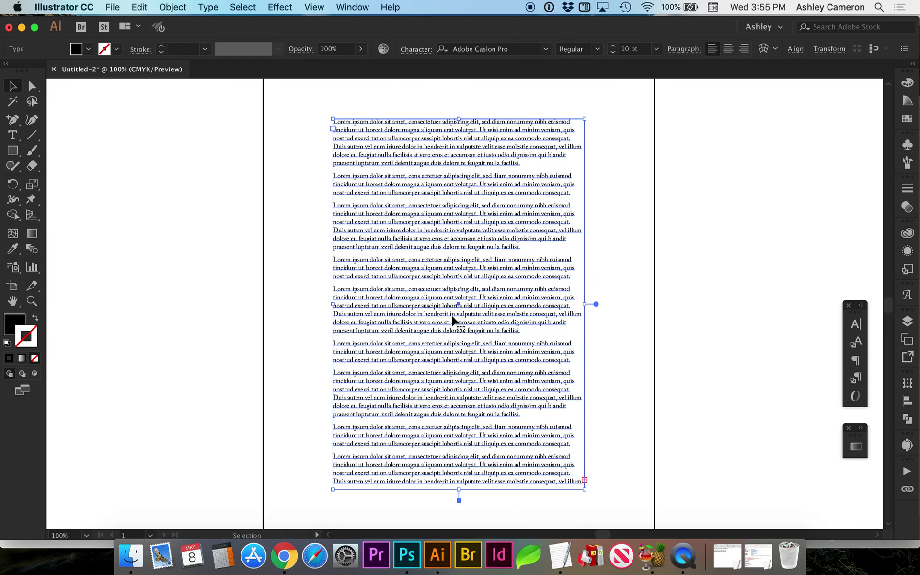
{"action": "scroll", "coordinate": [453, 320], "scroll_direction": "up", "scroll_amount": 6}
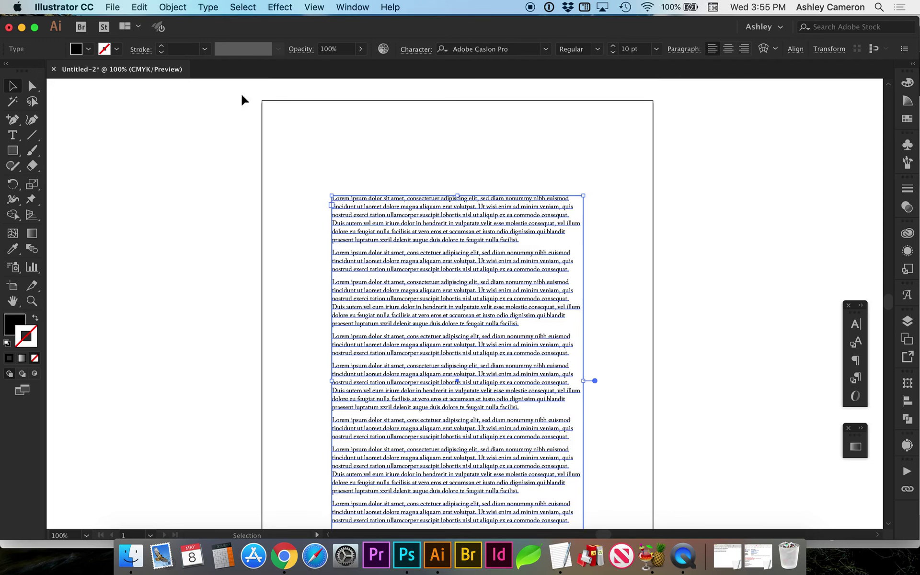
In Area Type Options, set 2 columns with a 0.313 in gutter and preview it
{"action": "left_click", "coordinate": [207, 7]}
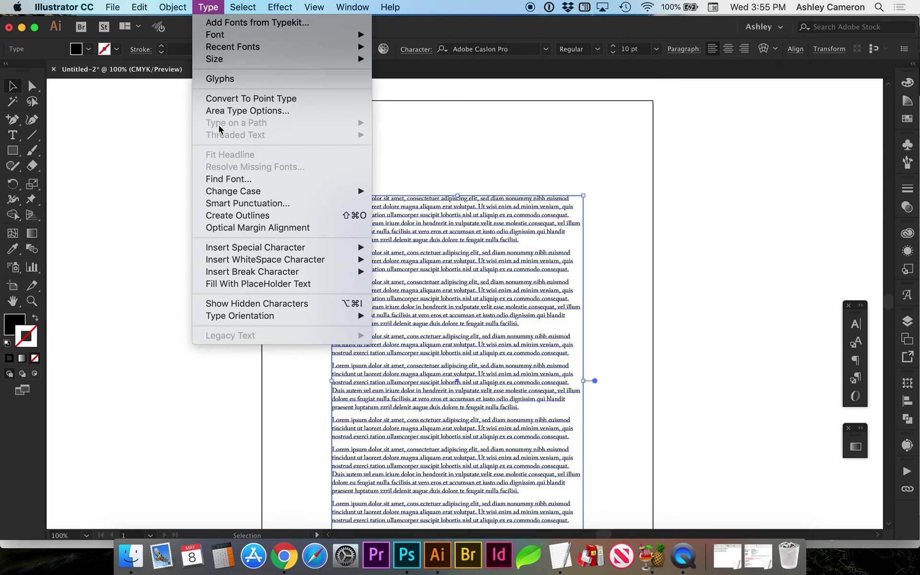
{"action": "left_click", "coordinate": [217, 112]}
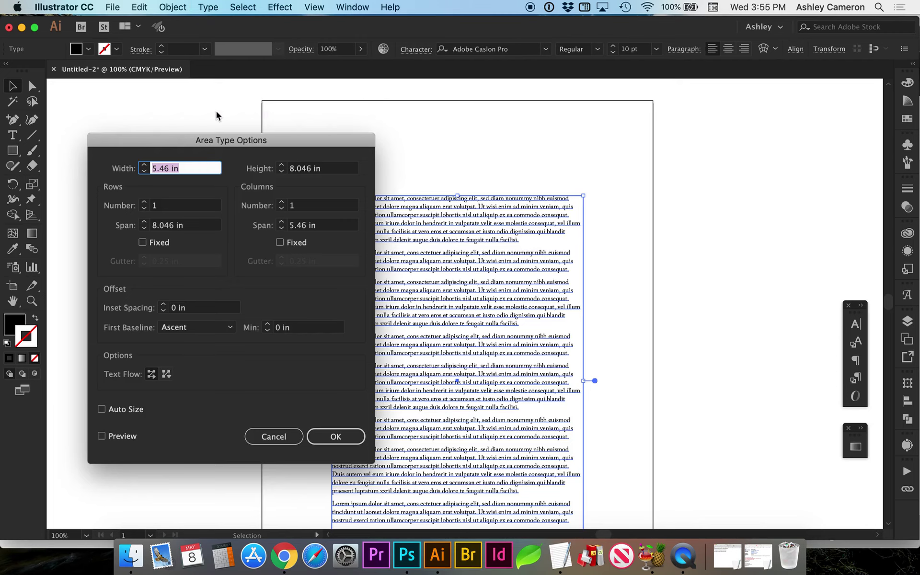
{"action": "left_click", "coordinate": [281, 202]}
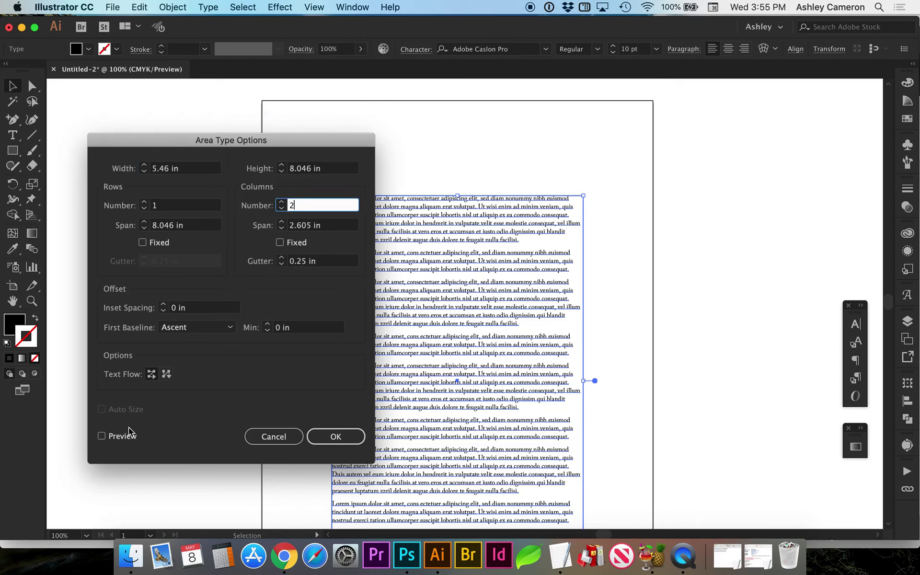
{"action": "left_click", "coordinate": [112, 436]}
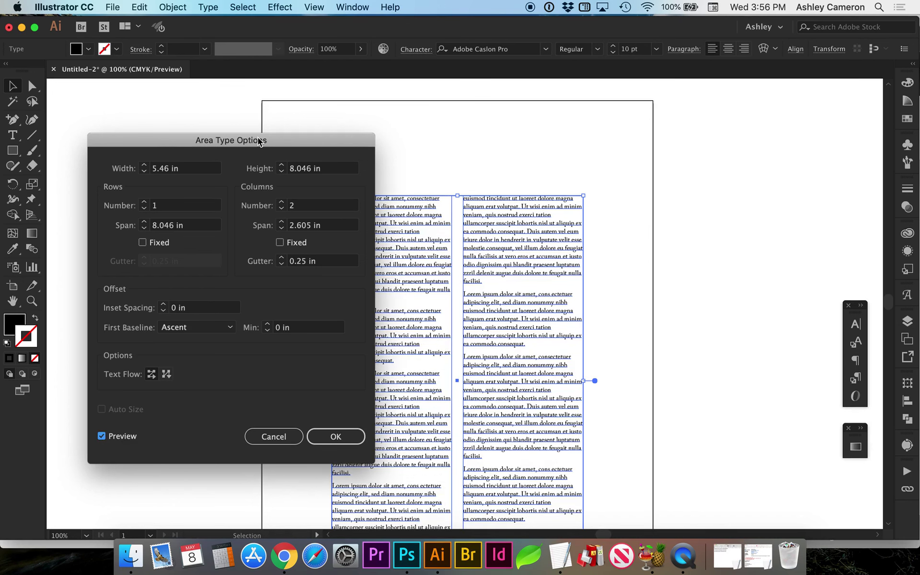
{"action": "left_click_drag", "start_coordinate": [258, 137], "coordinate": [184, 105]}
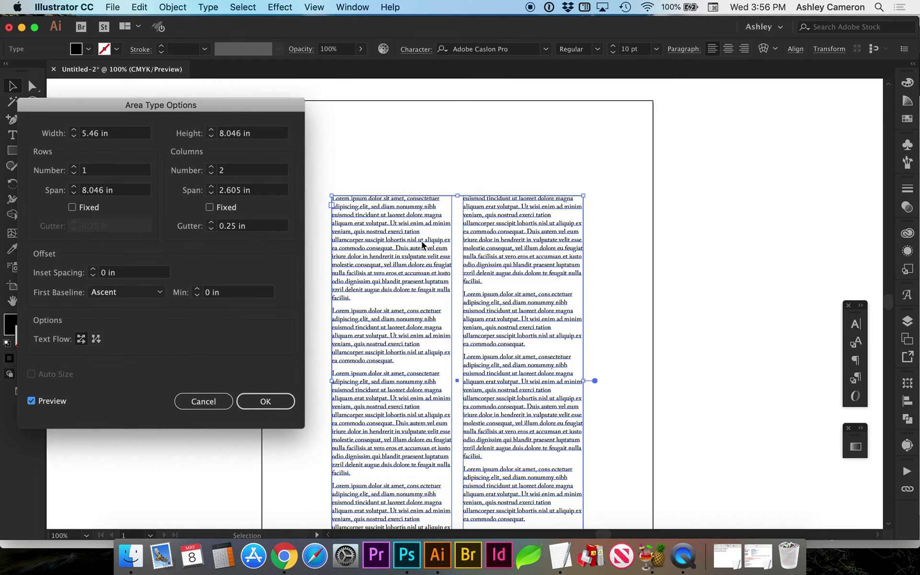
{"action": "left_click", "coordinate": [212, 223]}
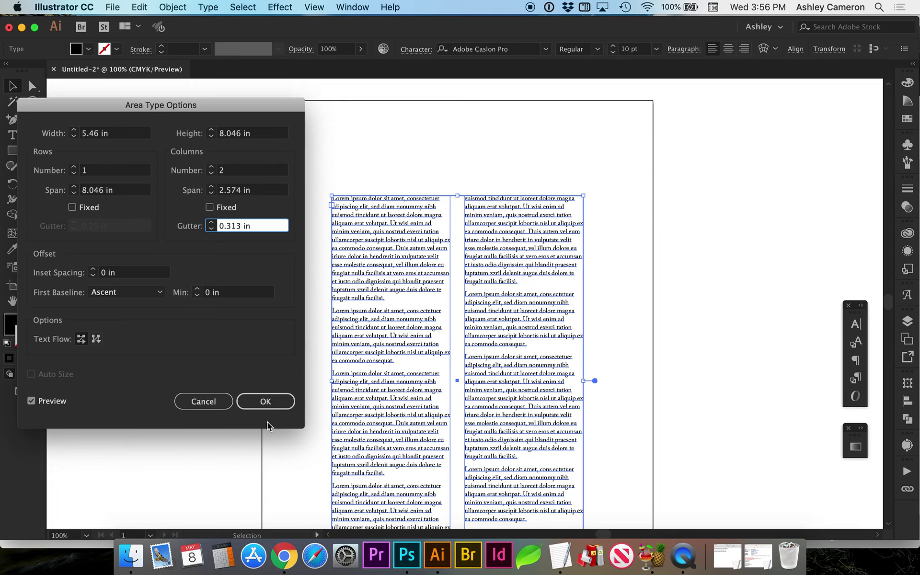
Confirm the column settings and justify the text with last line aligned left
{"action": "left_click", "coordinate": [256, 403]}
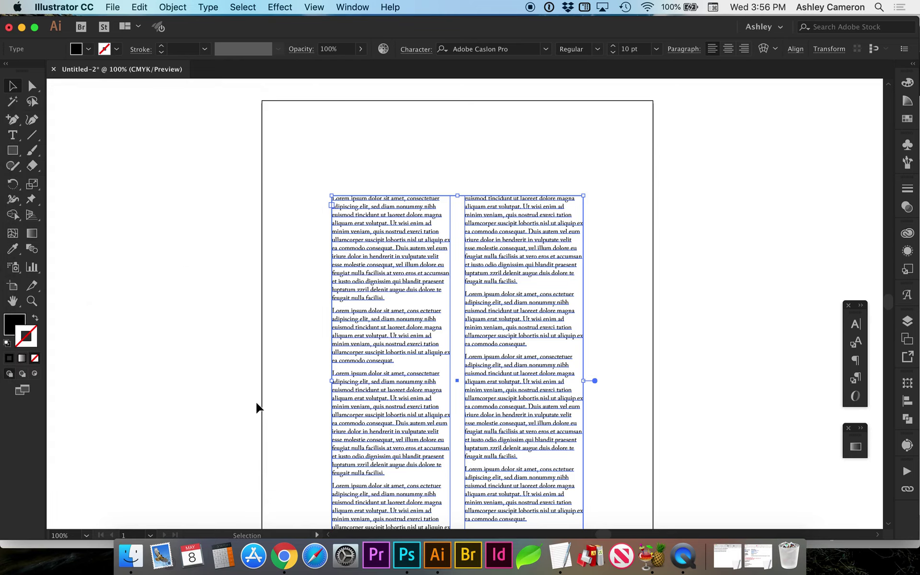
{"action": "left_click", "coordinate": [684, 49]}
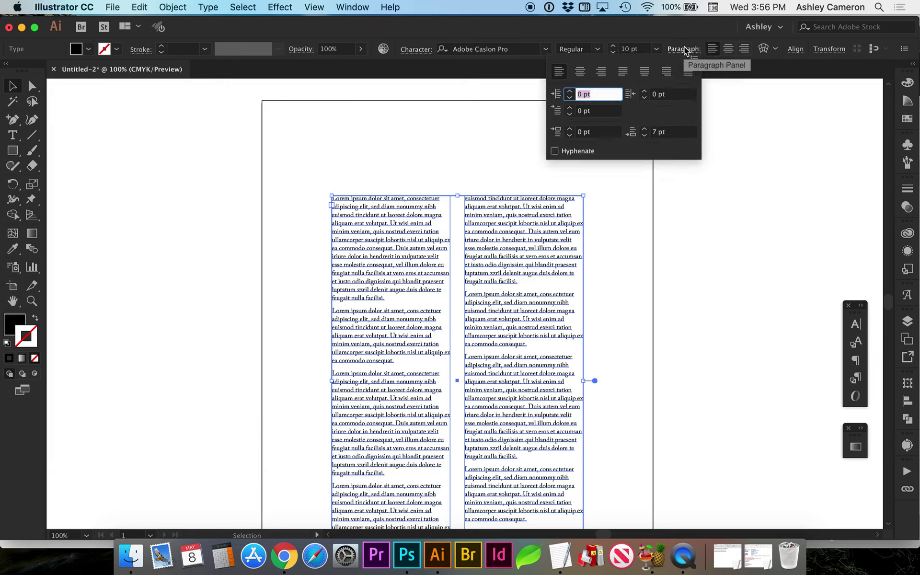
{"action": "left_click", "coordinate": [624, 75]}
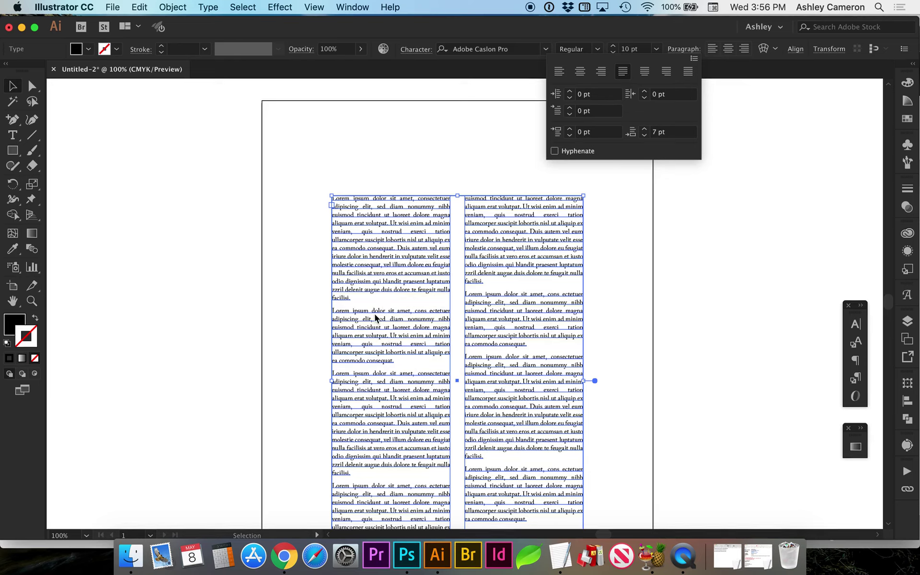
{"action": "left_click", "coordinate": [389, 334]}
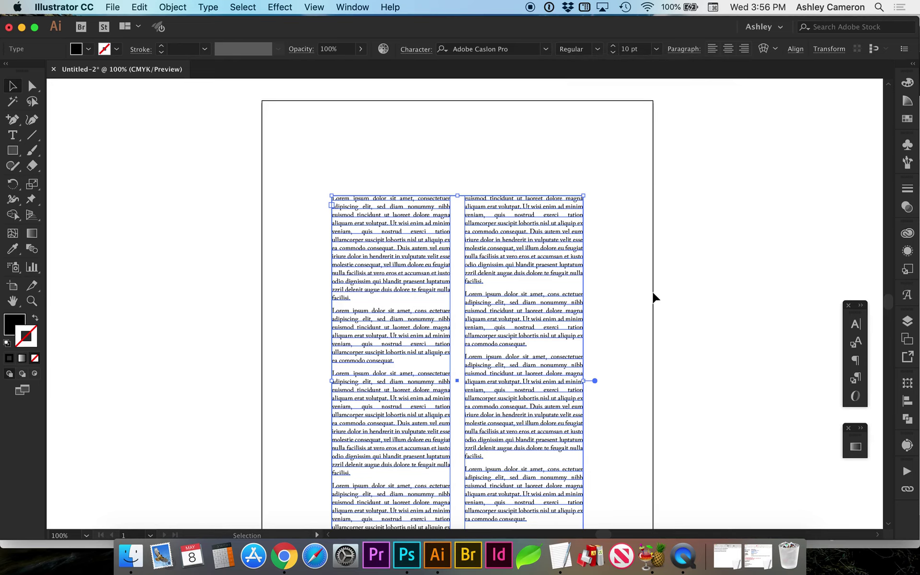
Insert soft line breaks before 'nulla' in the first paragraph of each column
{"action": "left_click", "coordinate": [606, 305]}
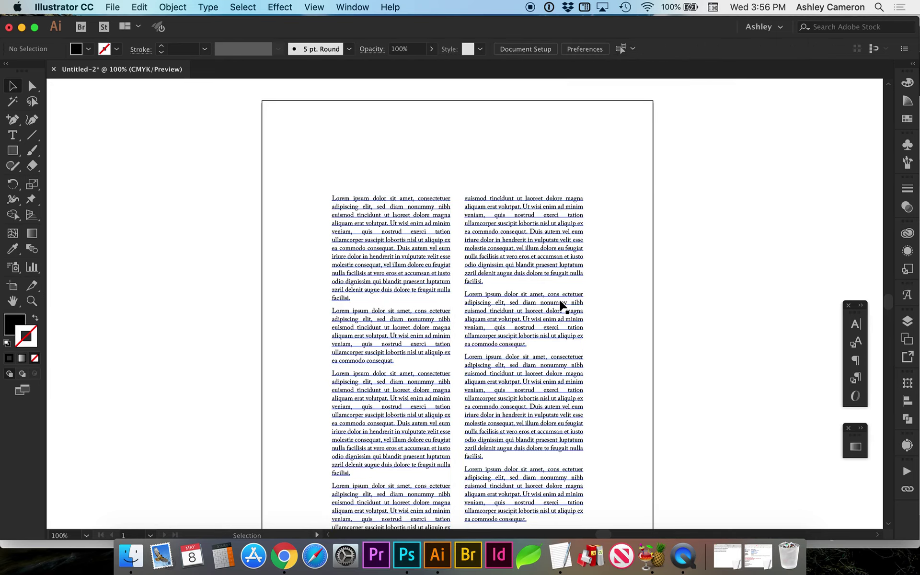
{"action": "scroll", "coordinate": [563, 305], "scroll_direction": "down", "scroll_amount": 5}
{"action": "scroll", "coordinate": [563, 307], "scroll_direction": "up", "scroll_amount": 5}
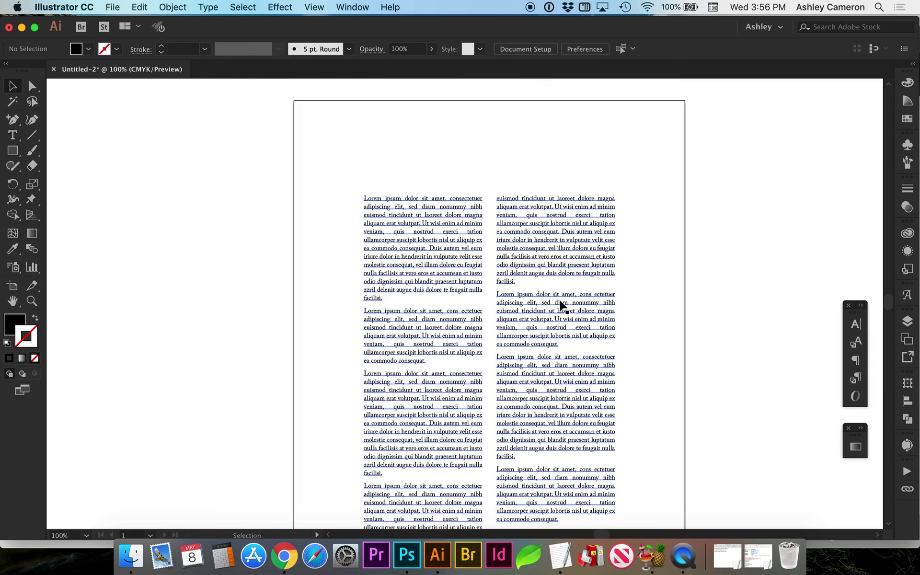
{"action": "left_click", "coordinate": [562, 270]}
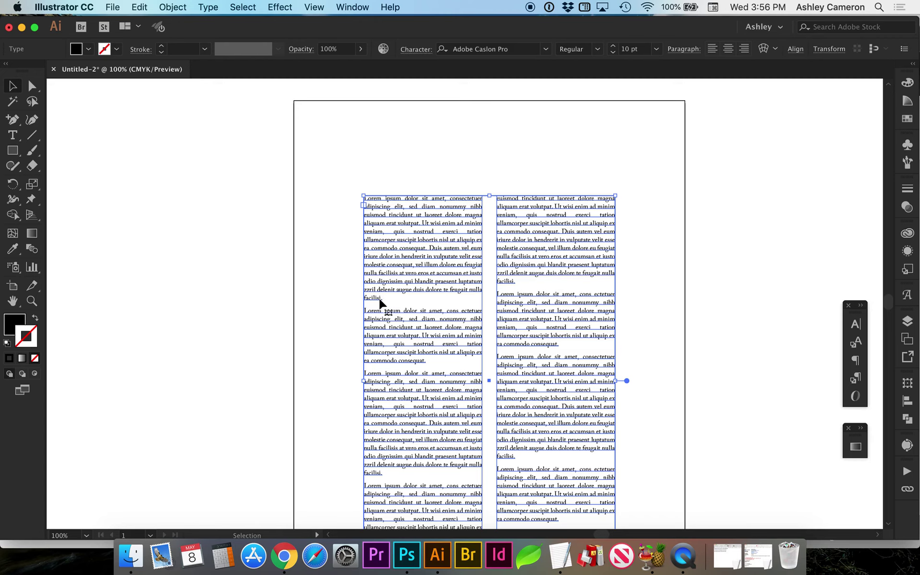
{"action": "left_click", "coordinate": [469, 289]}
{"action": "double_click", "coordinate": [469, 289]}
{"action": "key", "text": "shift+Return"}
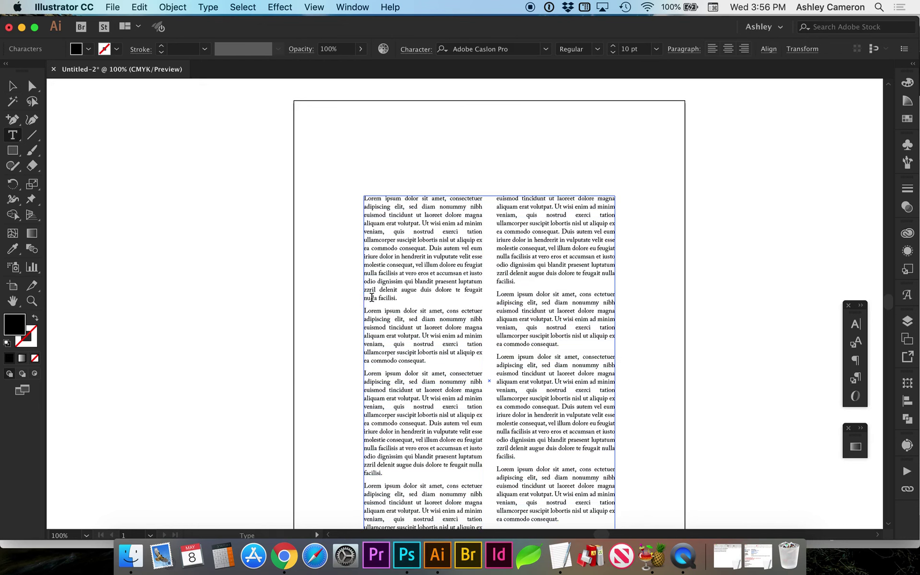
{"action": "left_click", "coordinate": [604, 274]}
{"action": "key", "text": "shift+Return"}
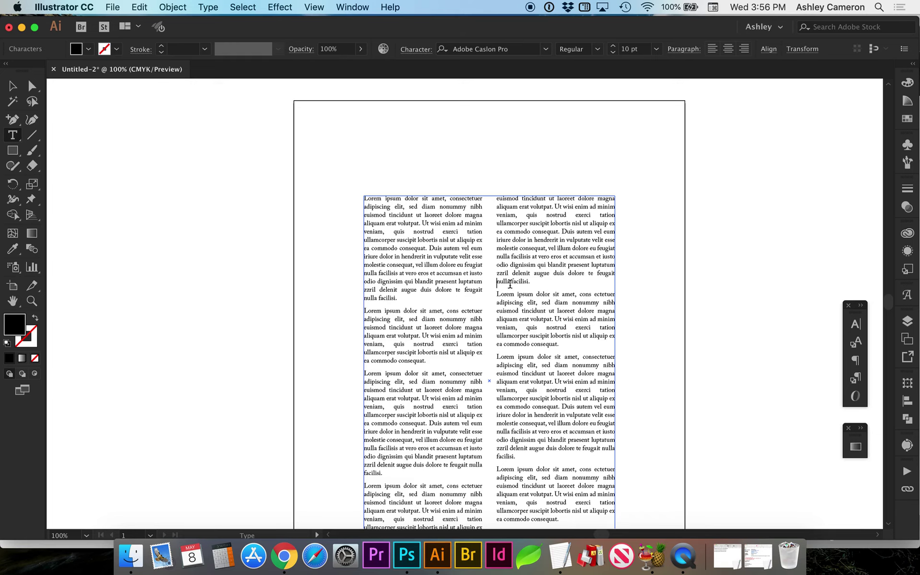
Insert soft line breaks before 'nulla' in the next paragraph of both columns, then deselect
{"action": "scroll", "coordinate": [436, 324], "scroll_direction": "down", "scroll_amount": 3}
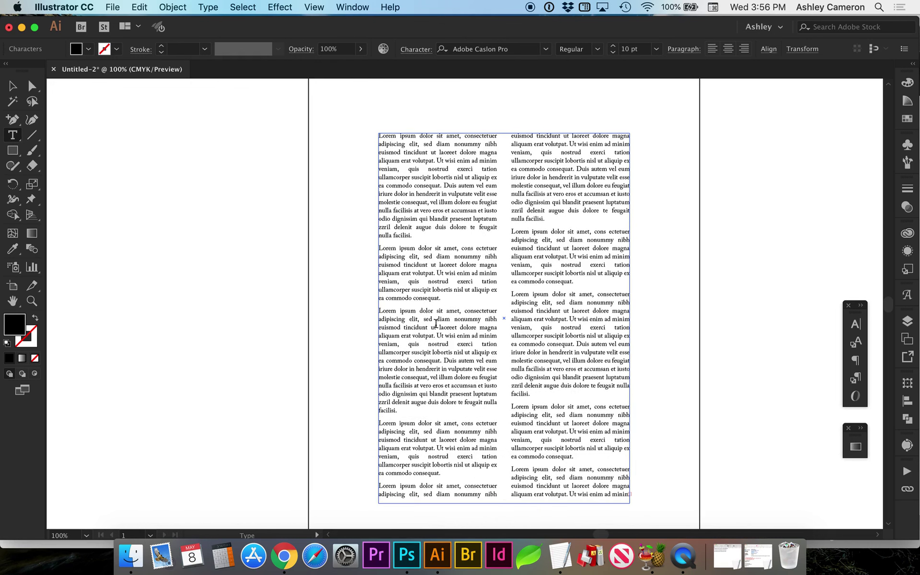
{"action": "left_click", "coordinate": [485, 404]}
{"action": "key", "text": "shift+Return"}
{"action": "left_click", "coordinate": [617, 385]}
{"action": "key", "text": "shift+Return"}
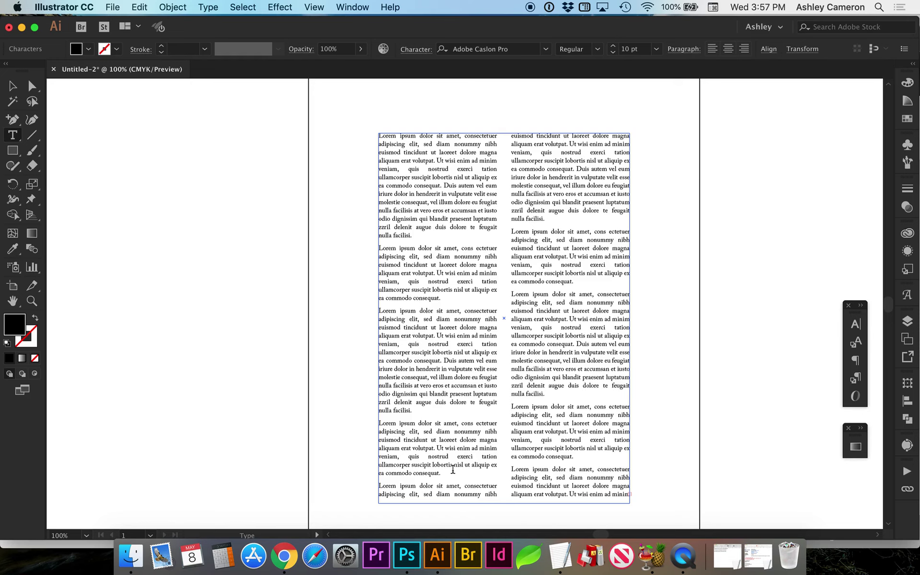
{"action": "left_click", "coordinate": [671, 405], "text": "super"}
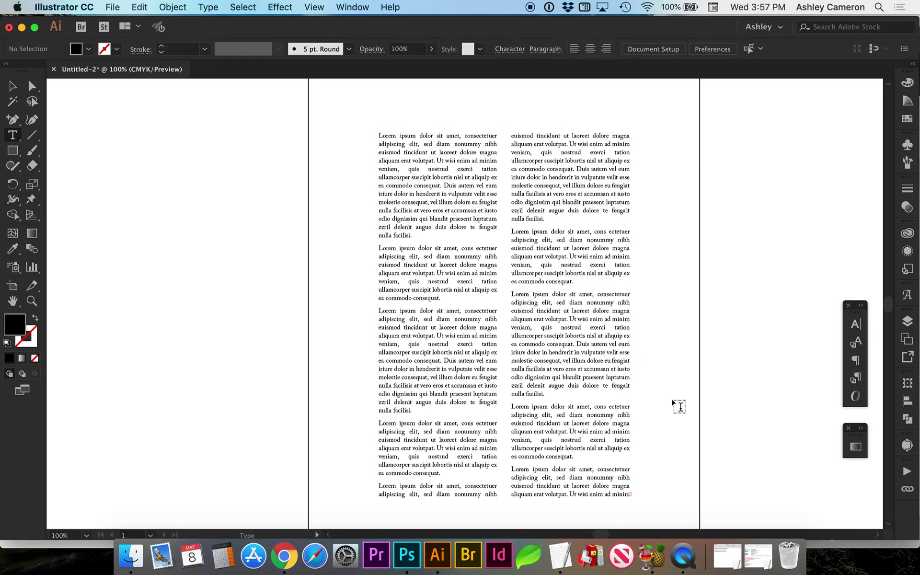
Type the headline 'This is a headline' above the two text columns
{"action": "key", "text": "v"}
{"action": "scroll", "coordinate": [561, 386], "scroll_direction": "up", "scroll_amount": 3}
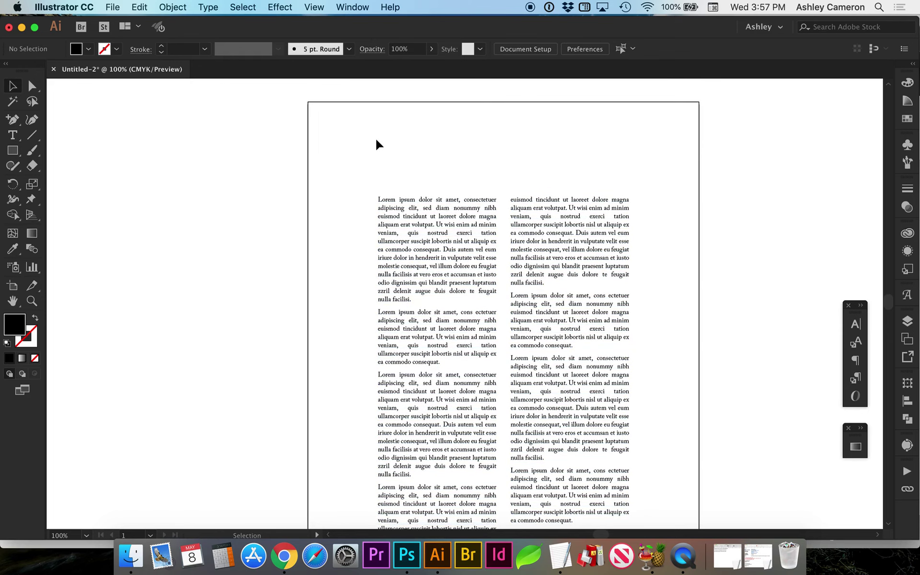
{"action": "key", "text": "t"}
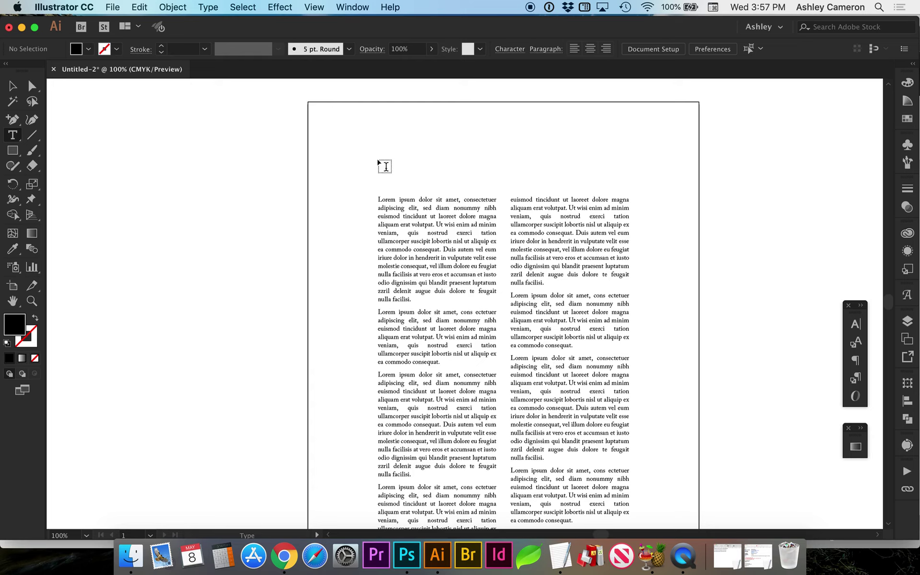
{"action": "left_click", "coordinate": [384, 160]}
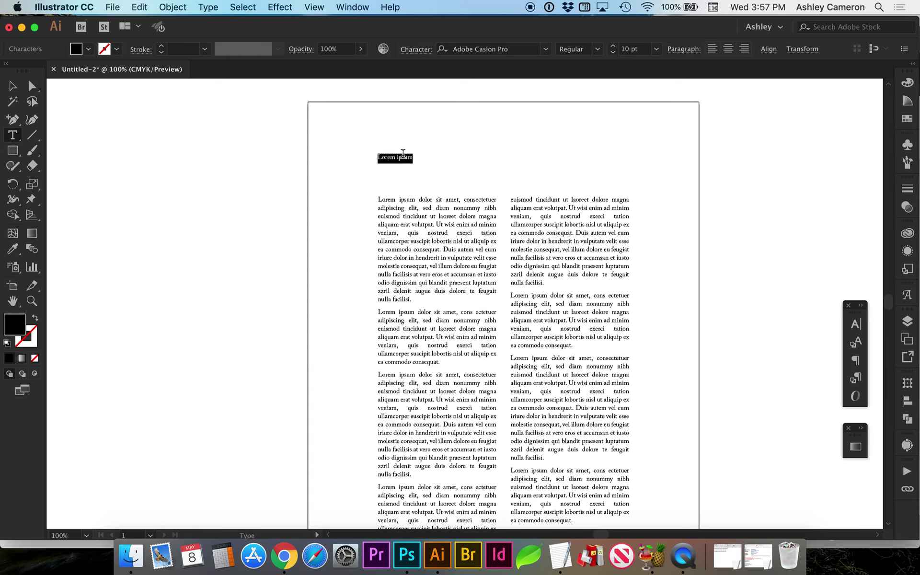
{"action": "type", "text": "This is a headline"}
{"action": "key", "text": "Escape"}
{"action": "left_click", "coordinate": [473, 166]}
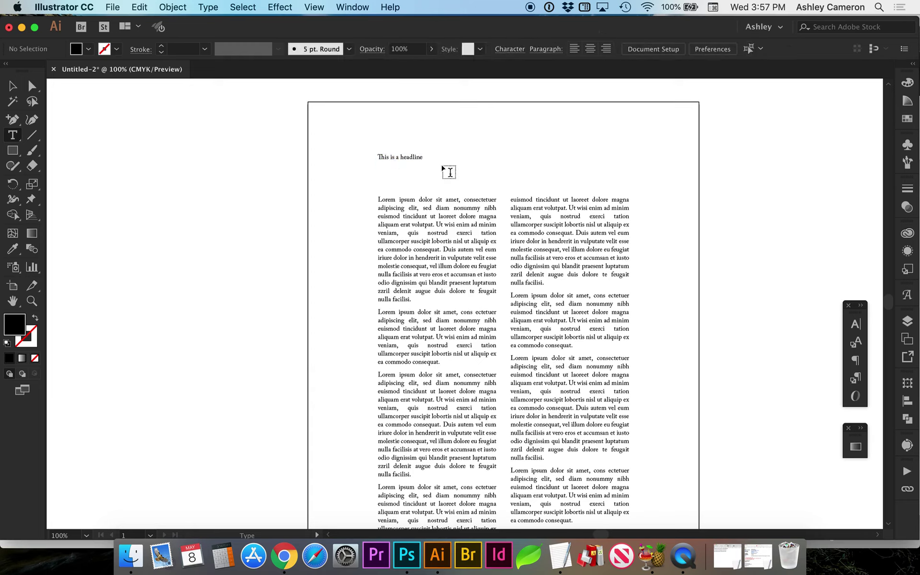
Scale up the headline and set its font size to 40 pt
{"action": "left_click", "coordinate": [411, 159]}
{"action": "left_click_drag", "start_coordinate": [423, 153], "coordinate": [529, 176]}
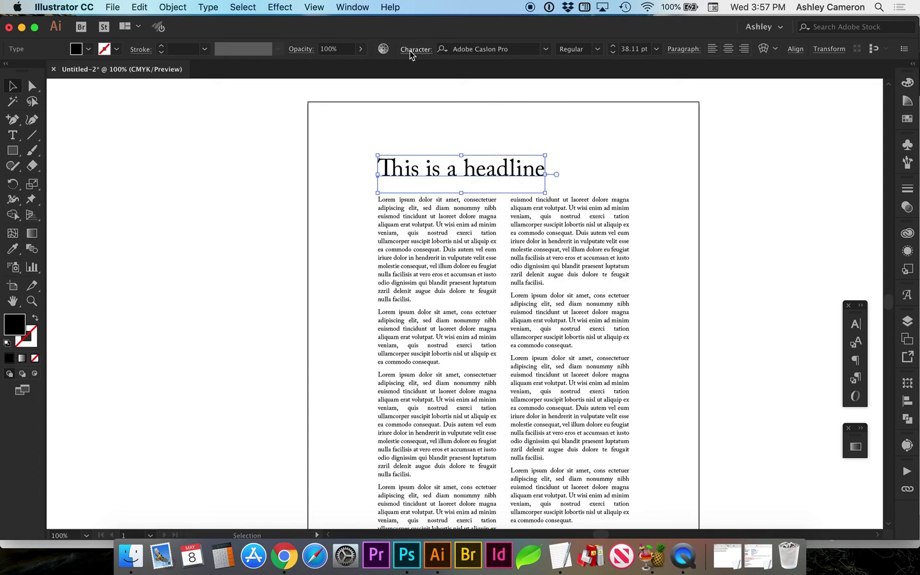
{"action": "left_click", "coordinate": [415, 50]}
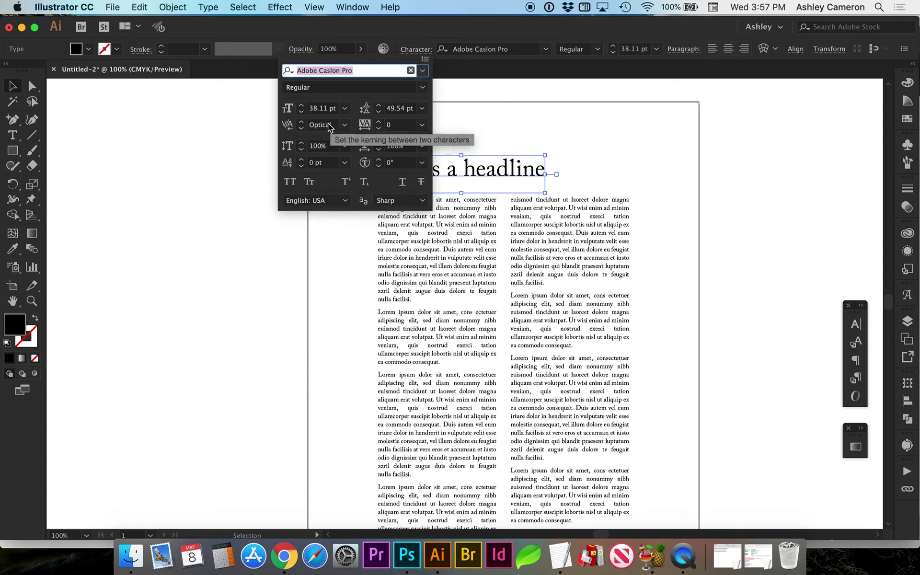
{"action": "left_click", "coordinate": [482, 174]}
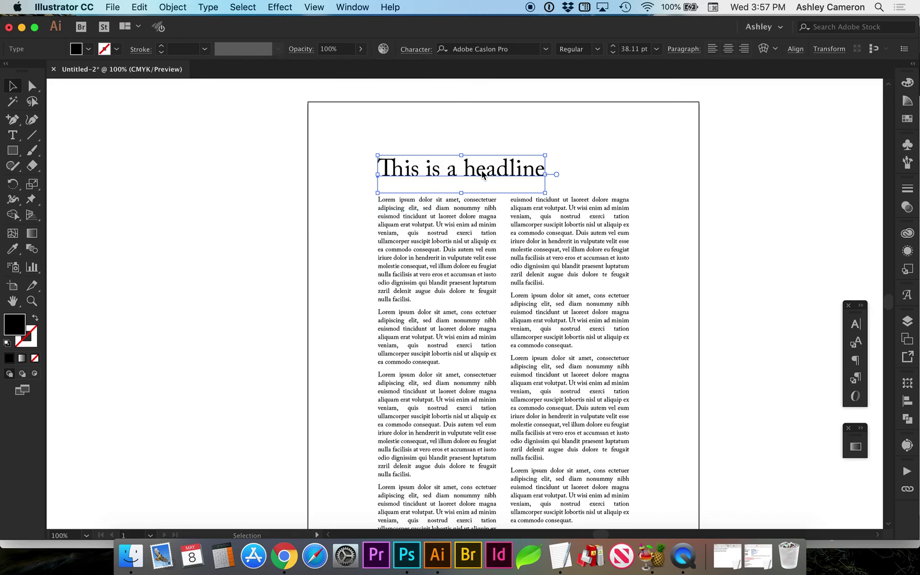
{"action": "left_click", "coordinate": [612, 46]}
{"action": "left_click", "coordinate": [612, 47]}
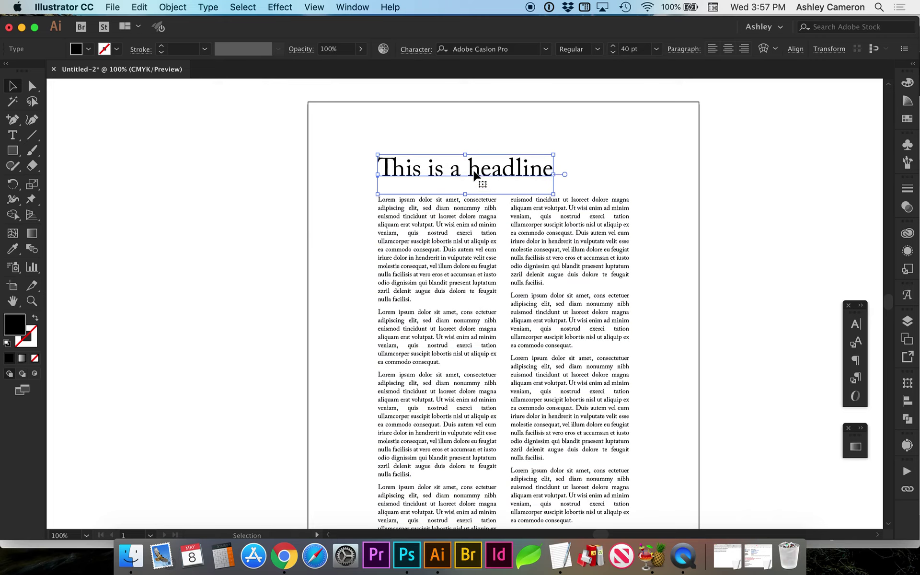
Duplicate the headline and retype the copy as 'subheading goes here'
{"action": "left_click_drag", "start_coordinate": [474, 173], "coordinate": [472, 147]}
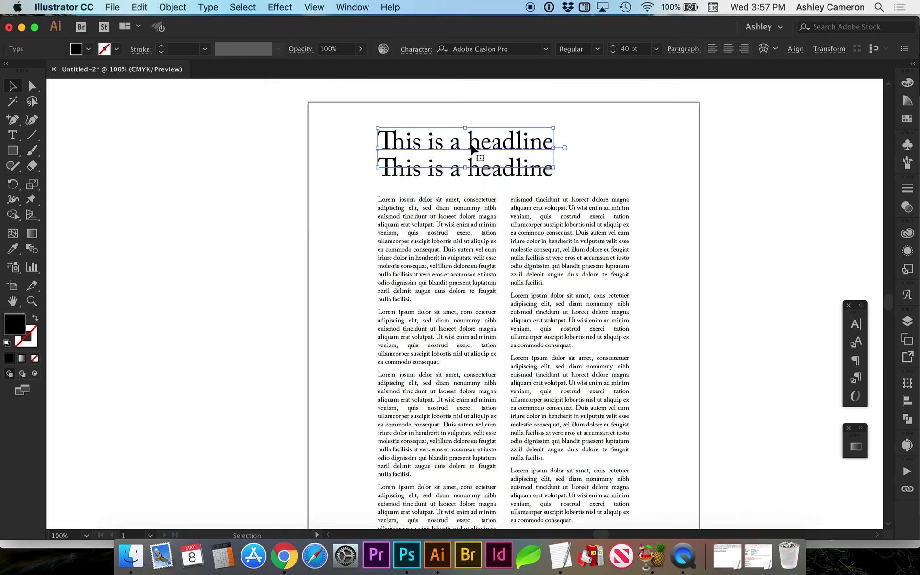
{"action": "triple_click", "coordinate": [456, 143]}
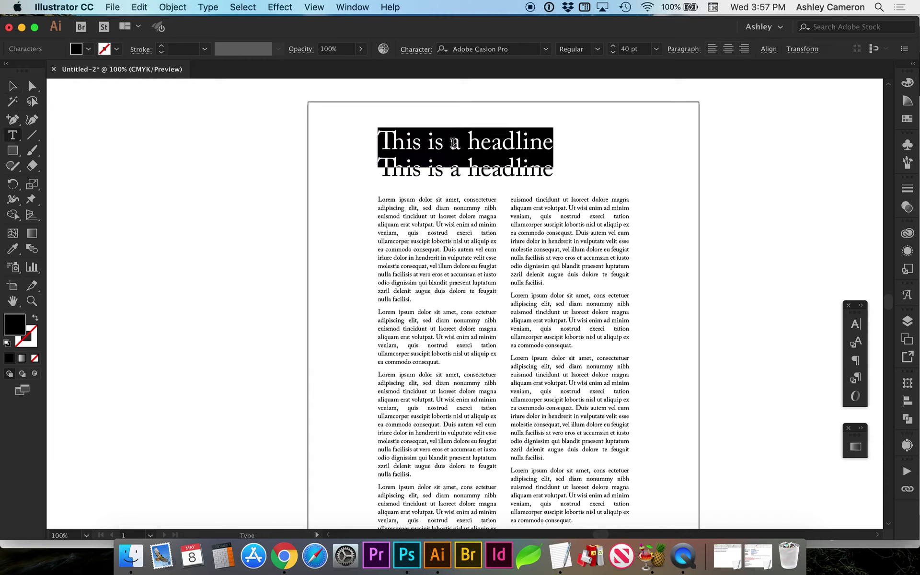
{"action": "triple_click", "coordinate": [454, 143]}
{"action": "type", "text": "subhe"}
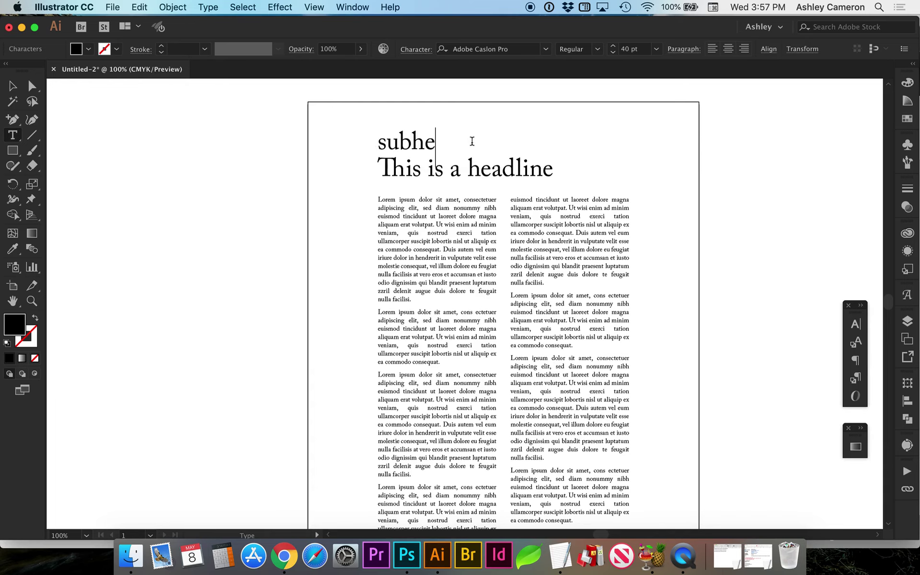
{"action": "type", "text": "ading goes here"}
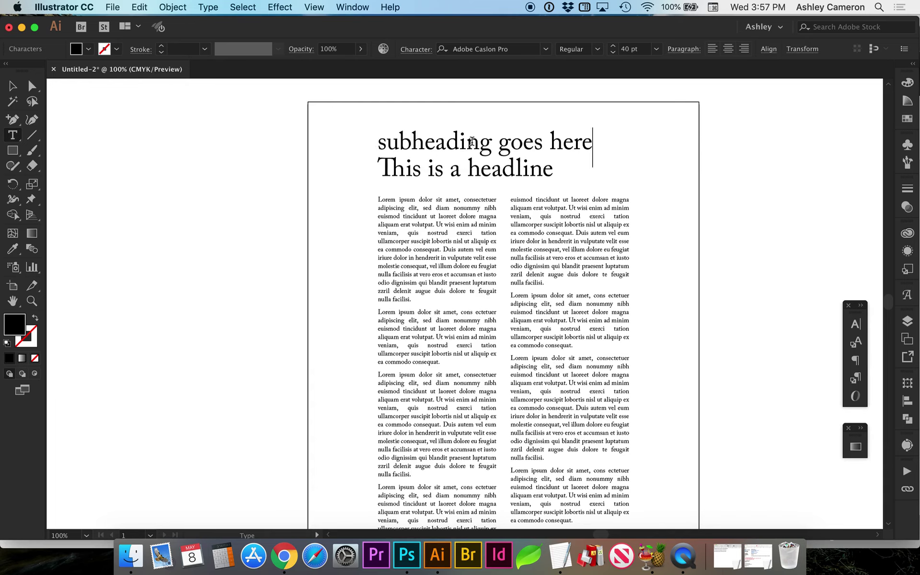
{"action": "key", "text": "Escape"}
Scale the subheading down to about 25 pt and nudge it below the headline
{"action": "left_click", "coordinate": [636, 165]}
{"action": "left_click", "coordinate": [588, 142]}
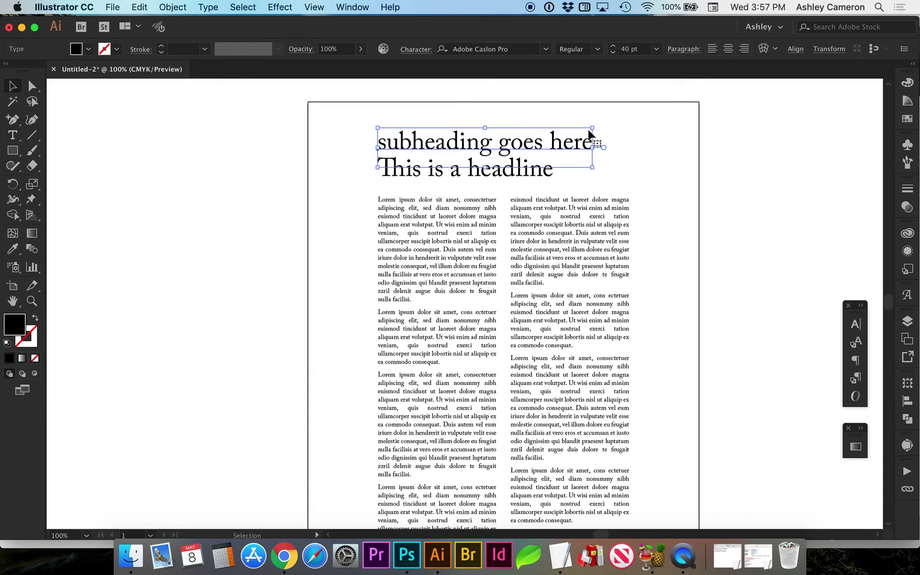
{"action": "left_click_drag", "start_coordinate": [593, 129], "coordinate": [476, 184]}
{"action": "left_click", "coordinate": [543, 172], "text": "shift"}
{"action": "key", "text": "shift+Up"}
{"action": "key", "text": "shift+Up"}
{"action": "key", "text": "shift+Up"}
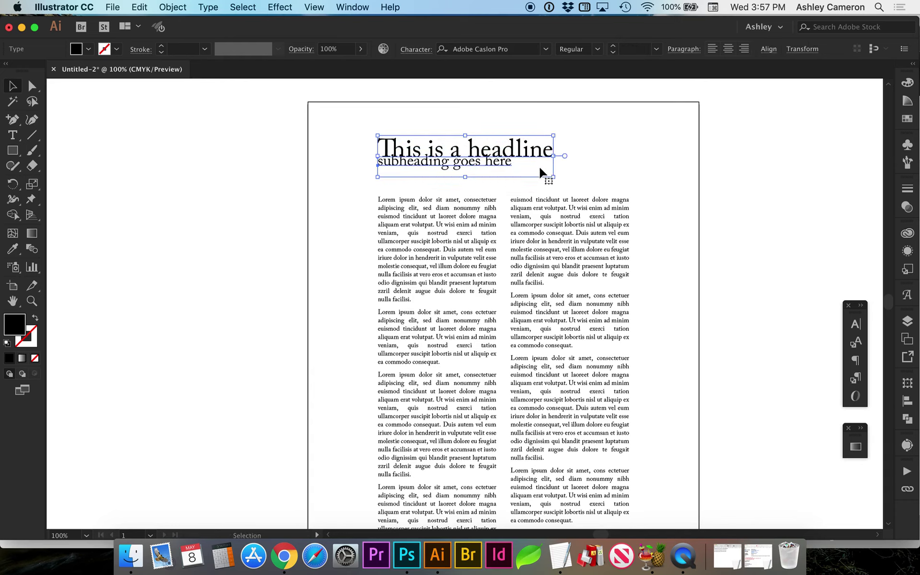
{"action": "left_click", "coordinate": [482, 178]}
{"action": "left_click", "coordinate": [476, 169]}
{"action": "key", "text": "shift+Down"}
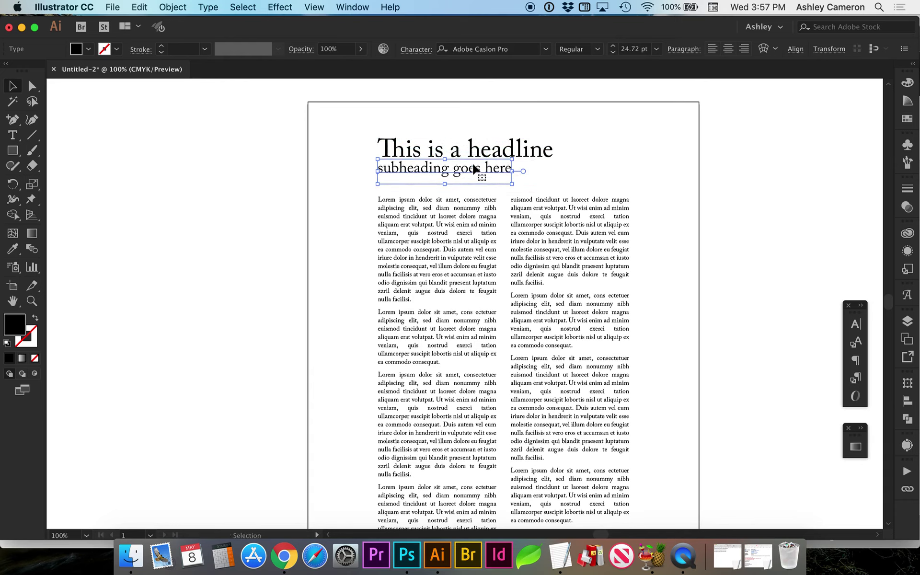
Reduce the subheading to 20 pt and nudge both headings down slightly
{"action": "left_click", "coordinate": [617, 53]}
{"action": "left_click", "coordinate": [617, 53]}
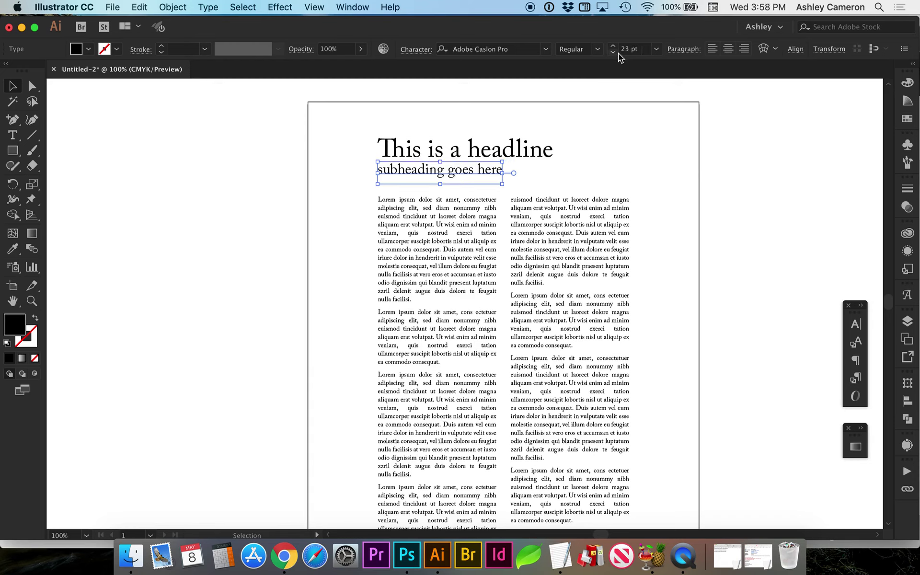
{"action": "left_click", "coordinate": [617, 53]}
{"action": "left_click", "coordinate": [617, 52]}
{"action": "left_click", "coordinate": [617, 52]}
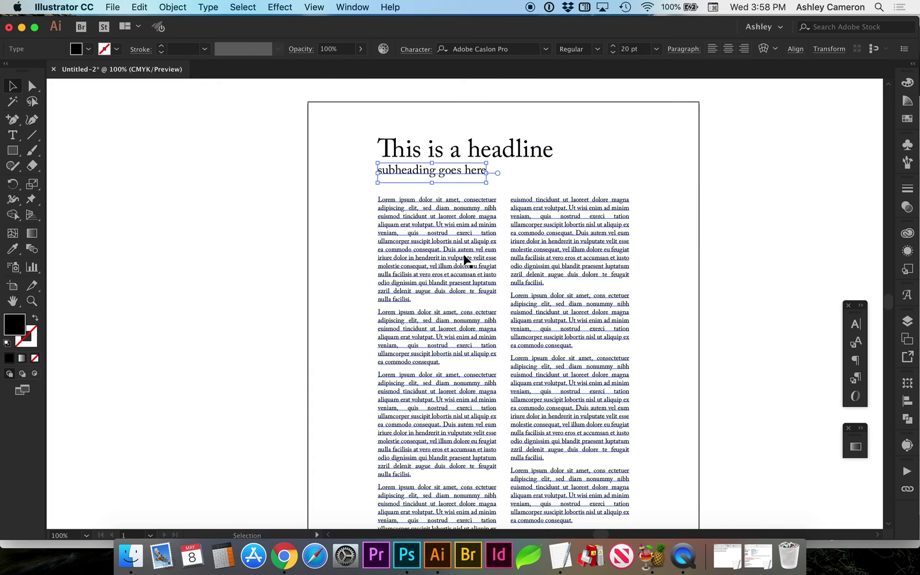
{"action": "left_click", "coordinate": [487, 153], "text": "shift"}
{"action": "key", "text": "Down"}
{"action": "key", "text": "Down"}
{"action": "key", "text": "Down"}
{"action": "key", "text": "Down"}
{"action": "key", "text": "Down"}
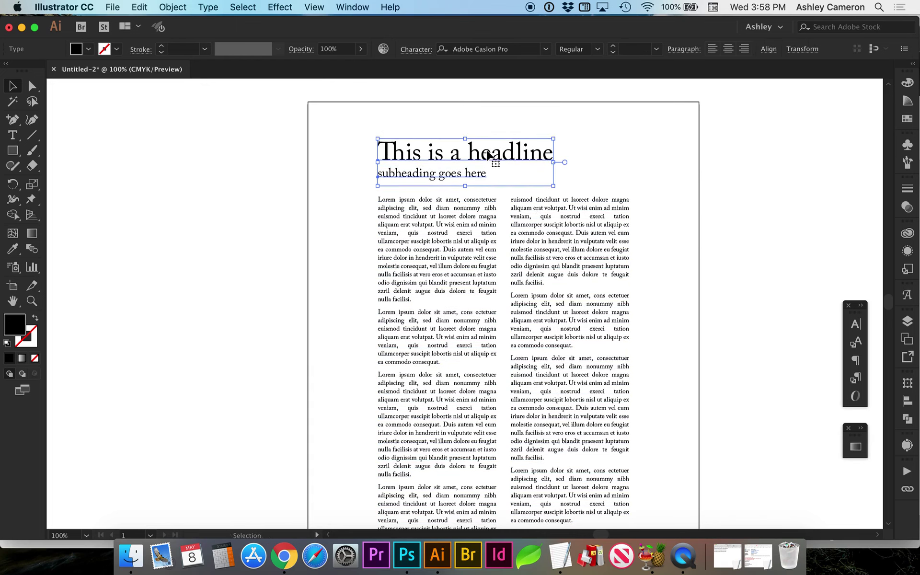
Set the subheading's font to Gotham Book
{"action": "key", "text": "Down"}
{"action": "key", "text": "Down"}
{"action": "left_click", "coordinate": [422, 130]}
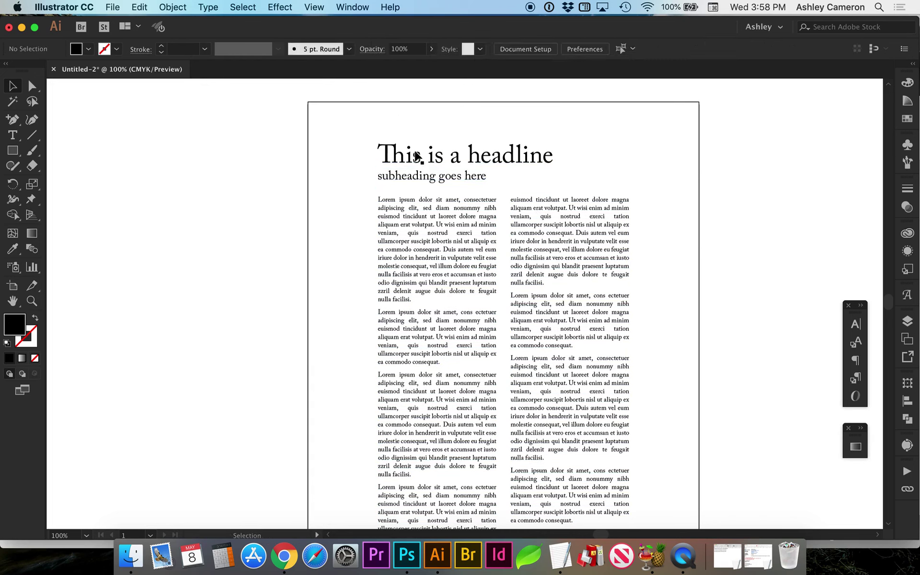
{"action": "left_click", "coordinate": [417, 177]}
{"action": "left_click", "coordinate": [501, 49]}
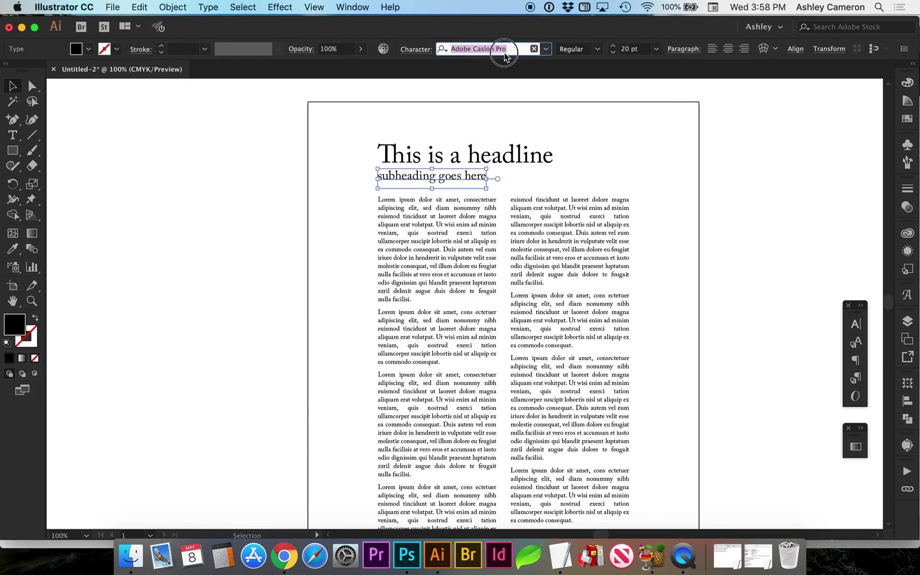
{"action": "type", "text": "goth"}
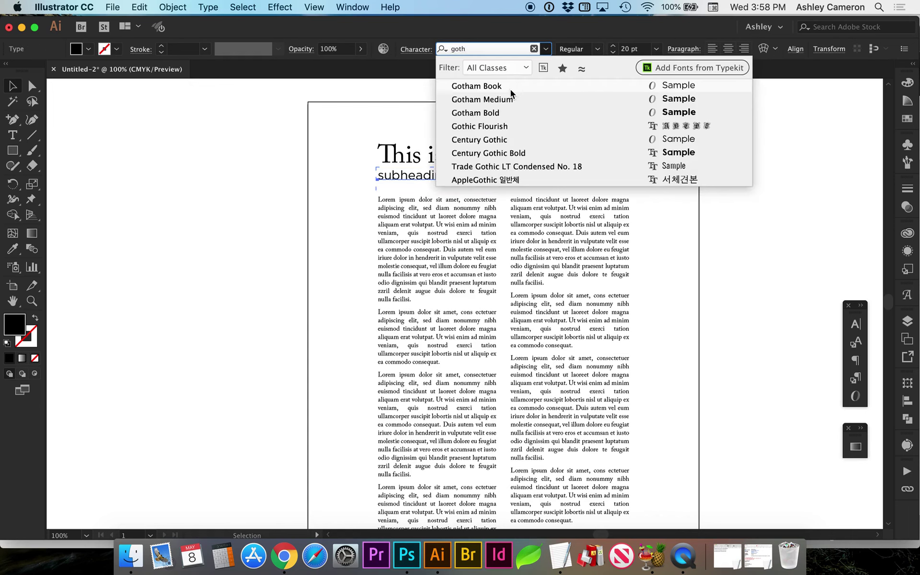
{"action": "left_click", "coordinate": [511, 90]}
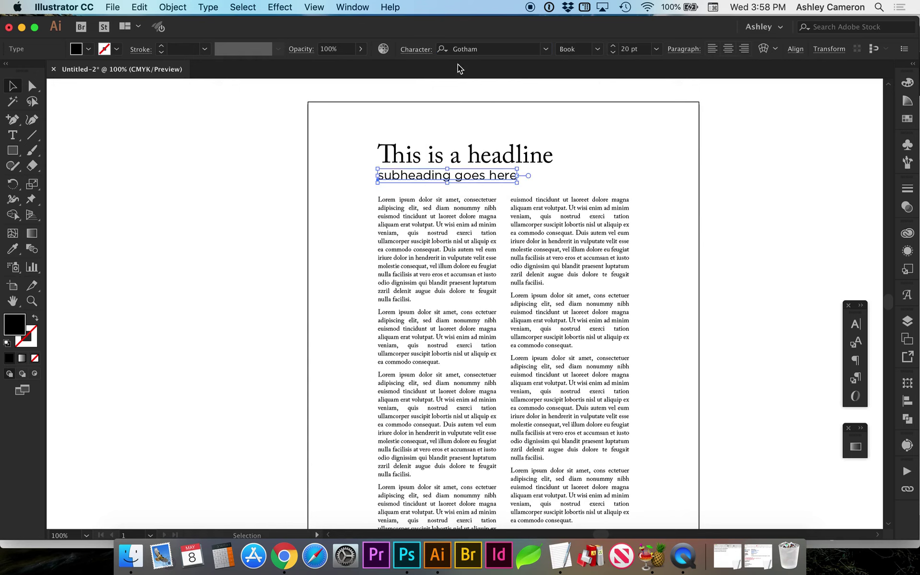
Make the subheading all caps with tracking 75
{"action": "left_click", "coordinate": [416, 49]}
{"action": "left_click", "coordinate": [292, 182]}
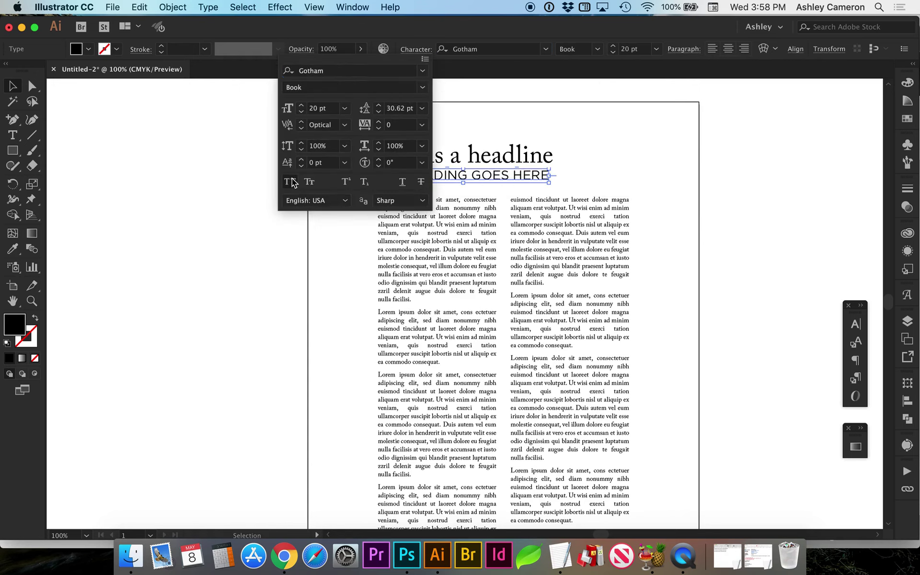
{"action": "left_click", "coordinate": [422, 124]}
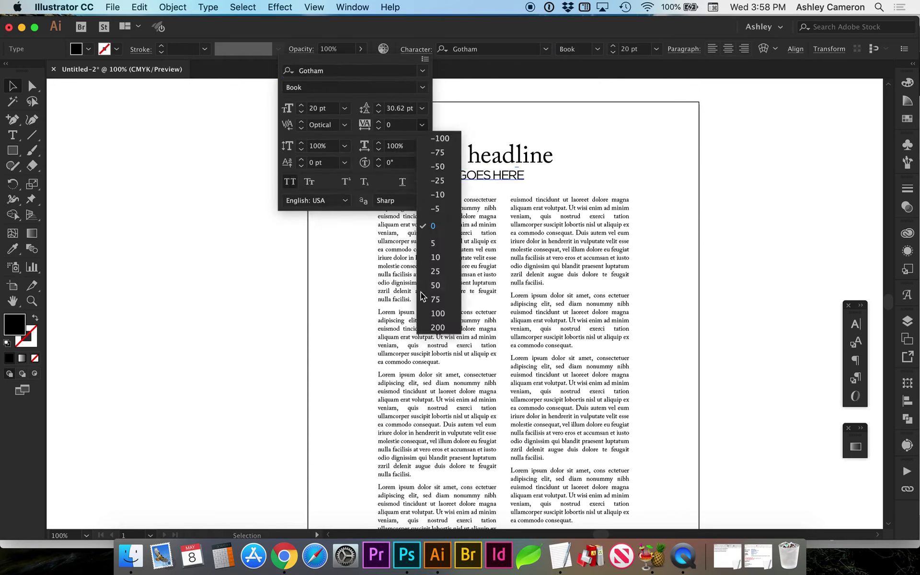
{"action": "left_click", "coordinate": [427, 314]}
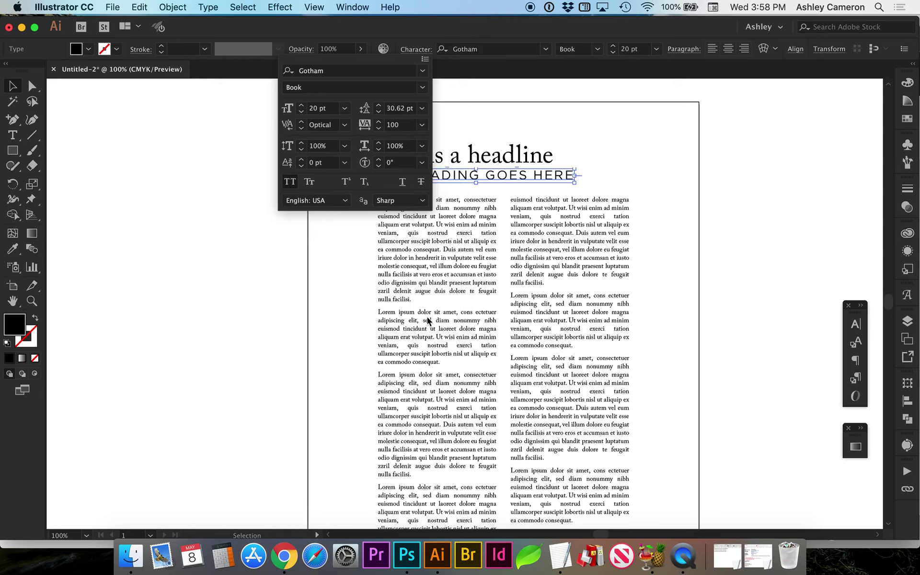
{"action": "left_click", "coordinate": [424, 123]}
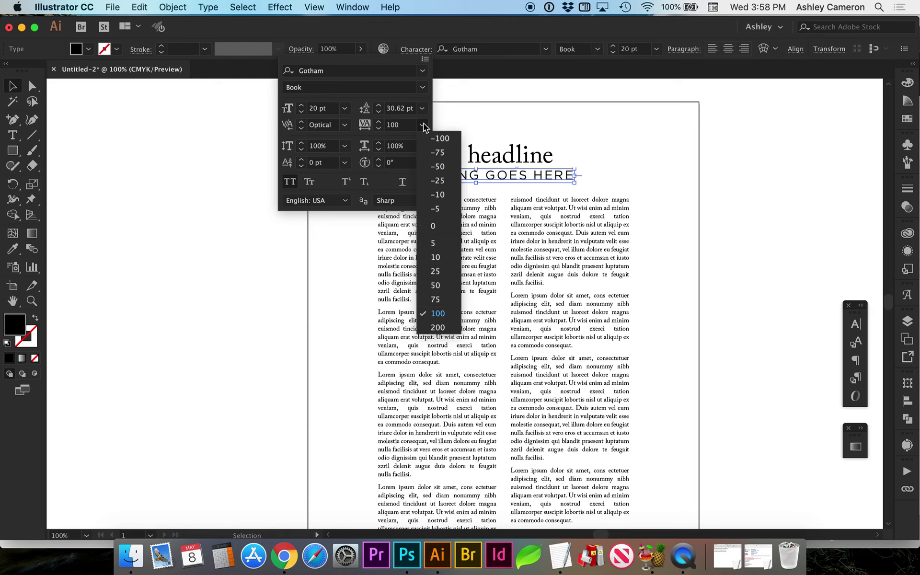
{"action": "left_click", "coordinate": [434, 302]}
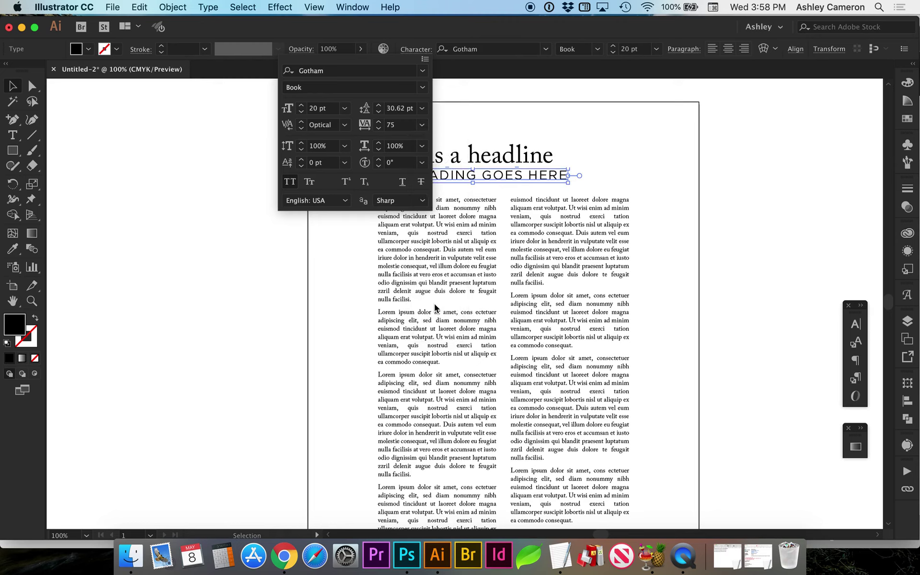
Step the subheading's font size down to 11 pt
{"action": "left_click", "coordinate": [301, 114]}
{"action": "left_click", "coordinate": [301, 114]}
{"action": "left_click", "coordinate": [301, 114]}
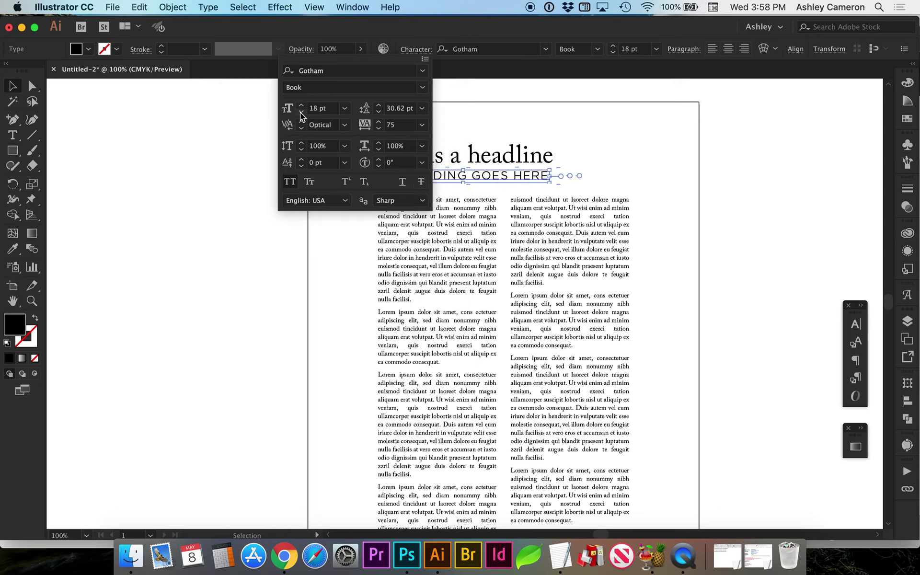
{"action": "left_click", "coordinate": [301, 113]}
{"action": "left_click", "coordinate": [301, 114]}
{"action": "left_click", "coordinate": [301, 113]}
{"action": "left_click", "coordinate": [300, 114]}
{"action": "left_click", "coordinate": [532, 130]}
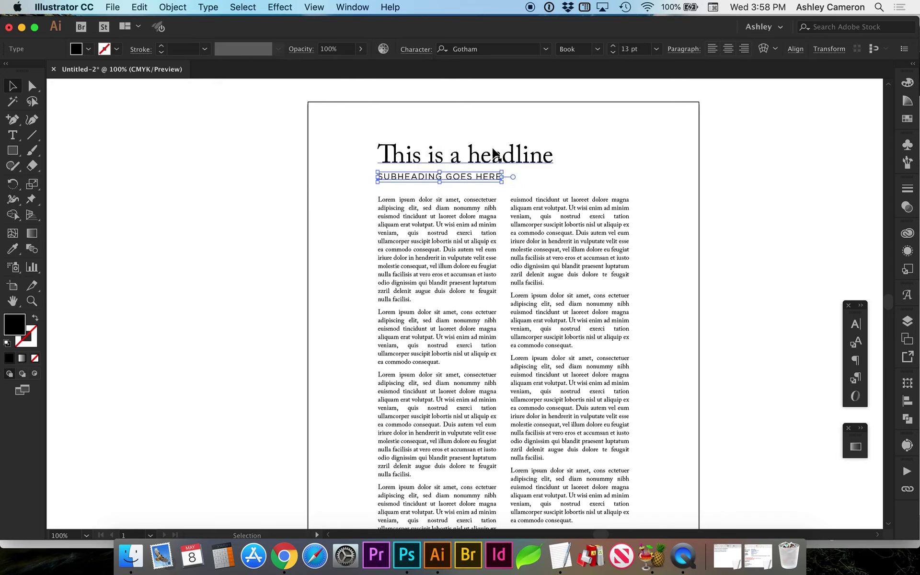
{"action": "left_click", "coordinate": [614, 52]}
{"action": "left_click", "coordinate": [614, 52]}
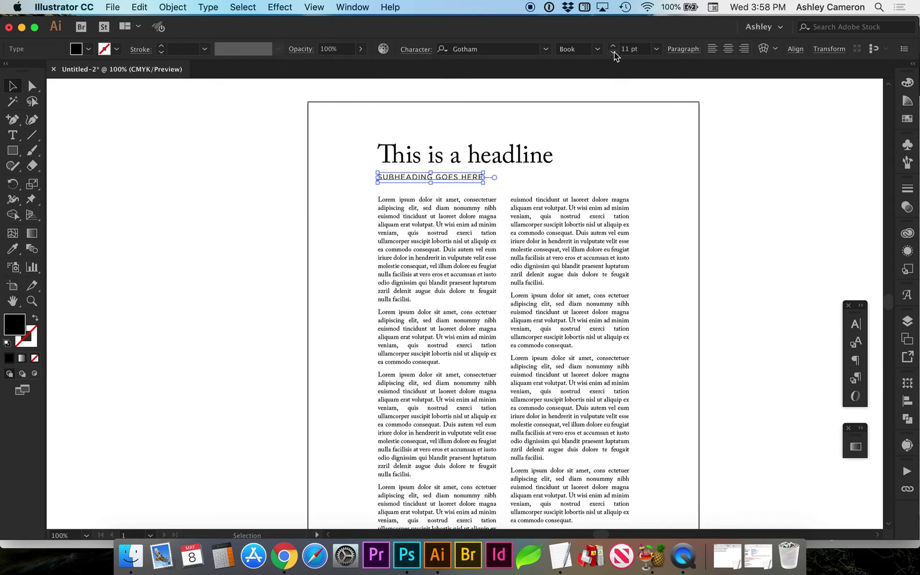
Copy the subheading above the headline and nudge both headings down together
{"action": "left_click", "coordinate": [527, 130]}
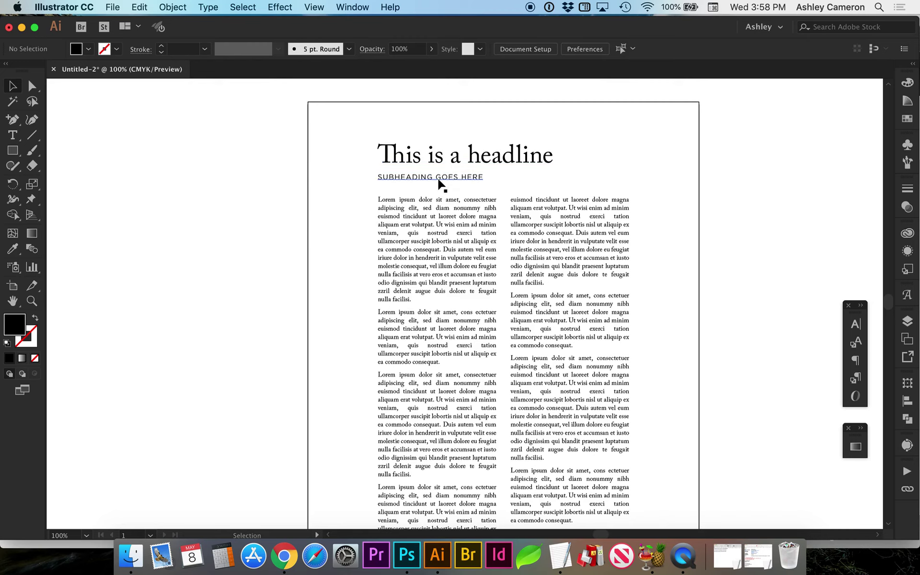
{"action": "left_click_drag", "start_coordinate": [439, 180], "coordinate": [438, 138]}
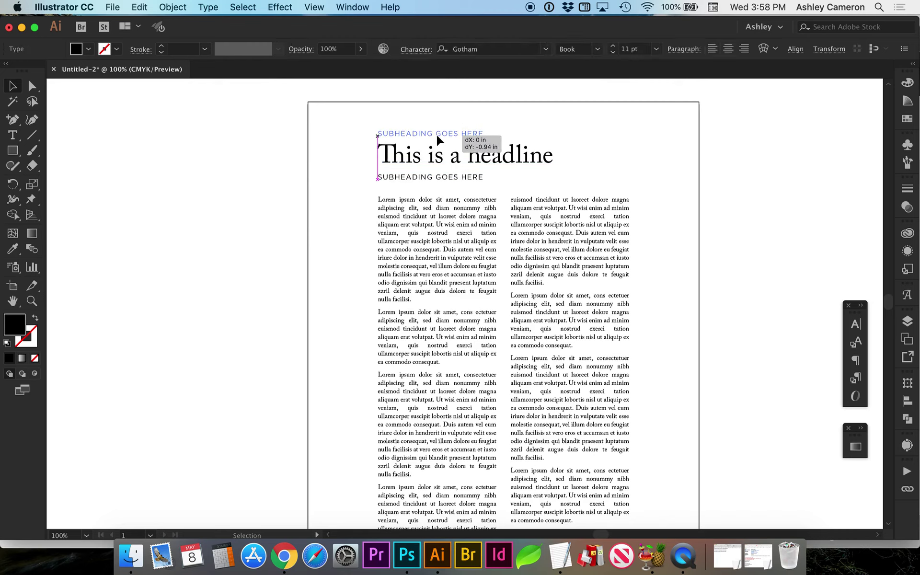
{"action": "left_click", "coordinate": [428, 165], "text": "shift"}
{"action": "key", "text": "shift+Down"}
{"action": "key", "text": "shift+Down"}
{"action": "key", "text": "shift+Down"}
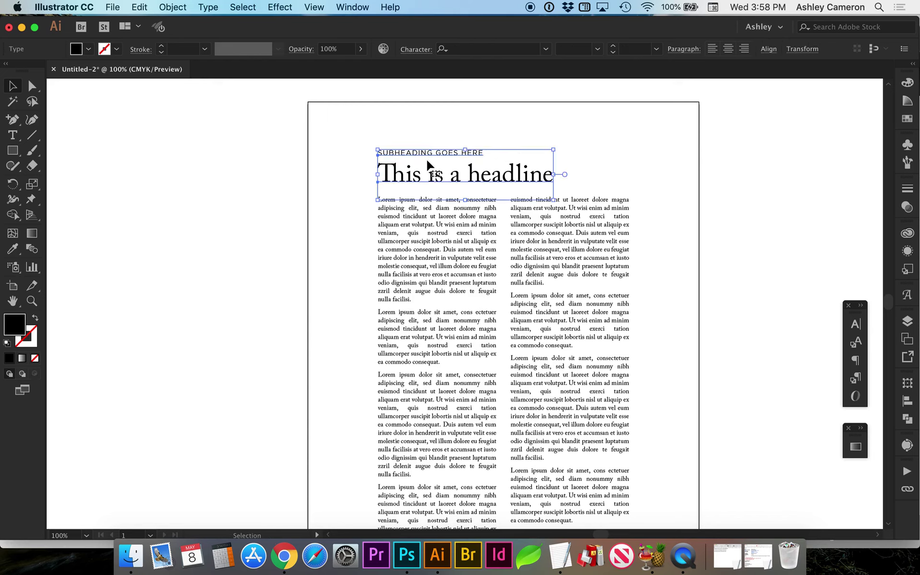
{"action": "key", "text": "Down"}
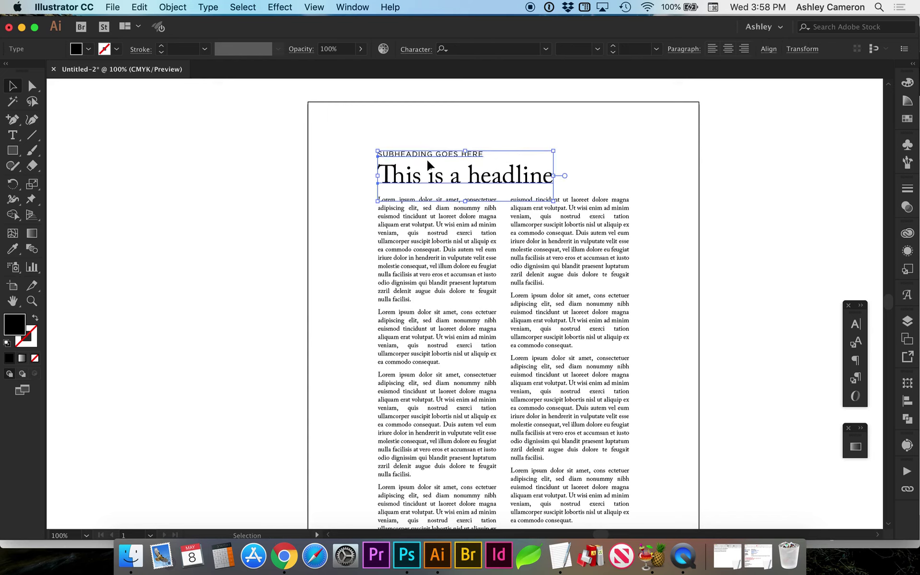
Test the headline's letter spacing, widening it and then tightening it back
{"action": "left_click", "coordinate": [418, 135]}
{"action": "left_click", "coordinate": [396, 178]}
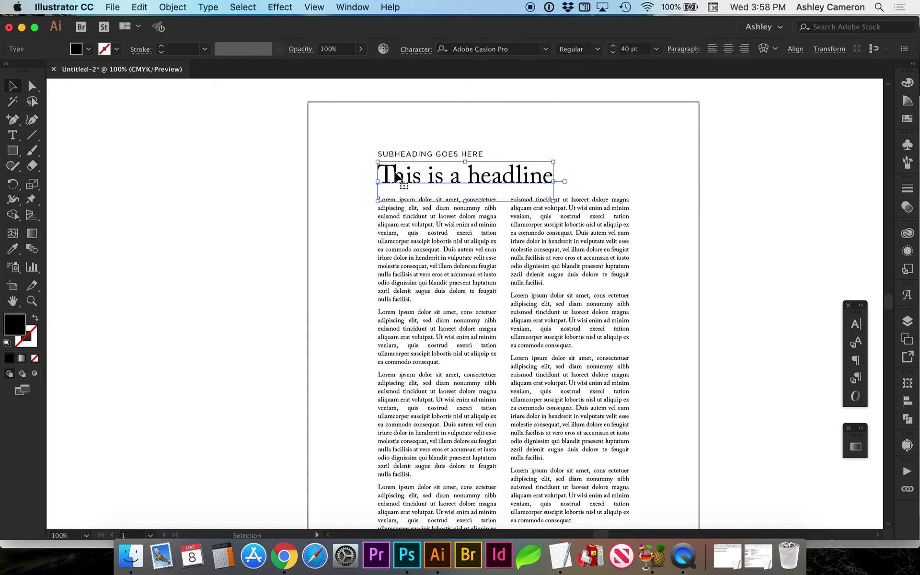
{"action": "key", "text": "alt+Right"}
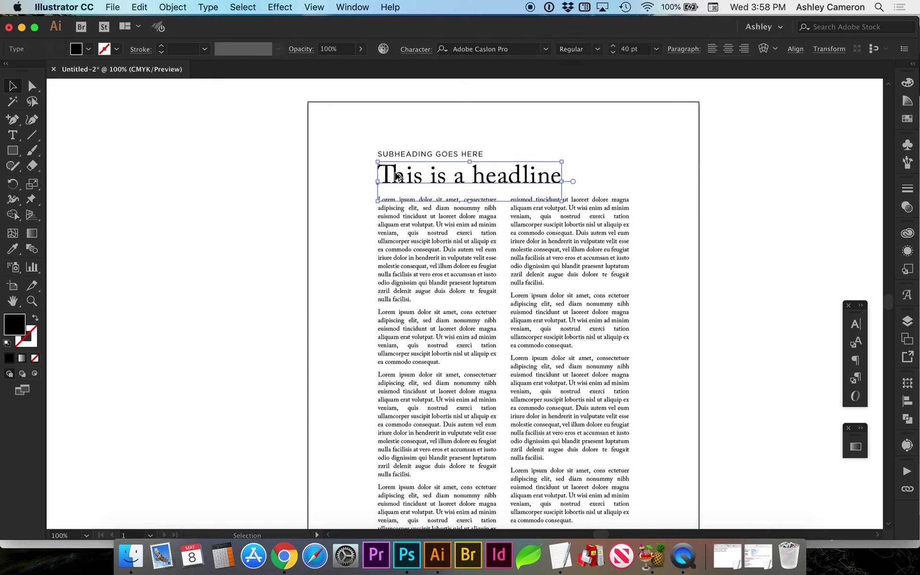
{"action": "key", "text": "alt+Left"}
Switch the headline to Didot and tighten its tracking slightly
{"action": "left_click", "coordinate": [511, 50]}
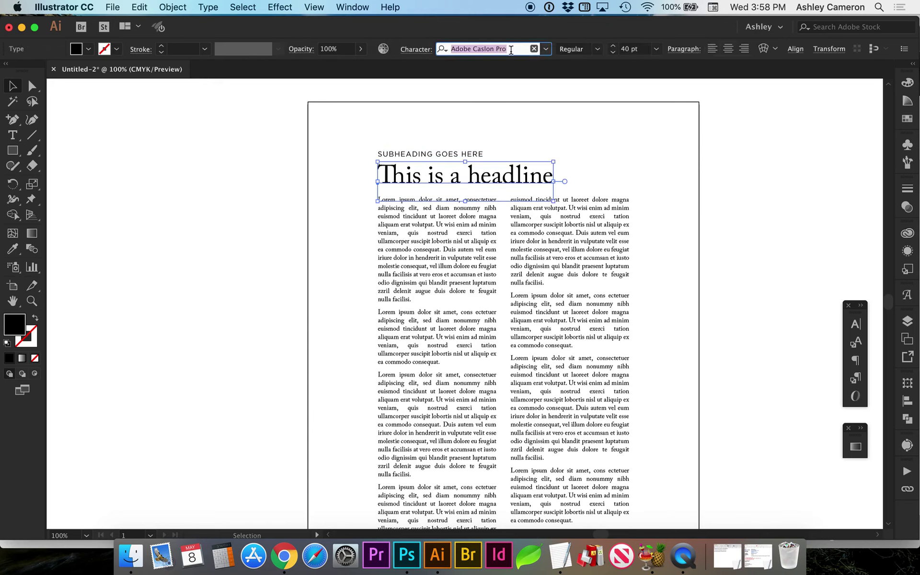
{"action": "type", "text": "did"}
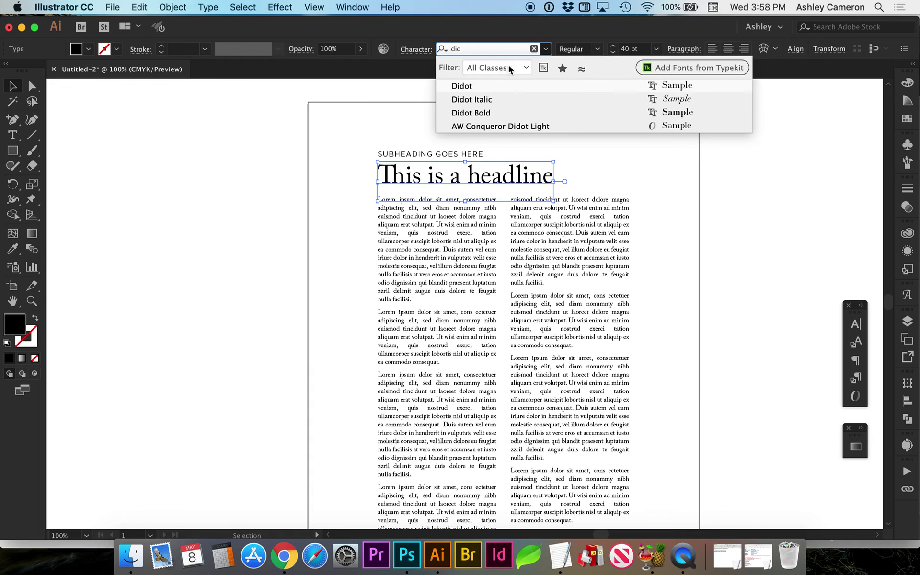
{"action": "left_click", "coordinate": [499, 85]}
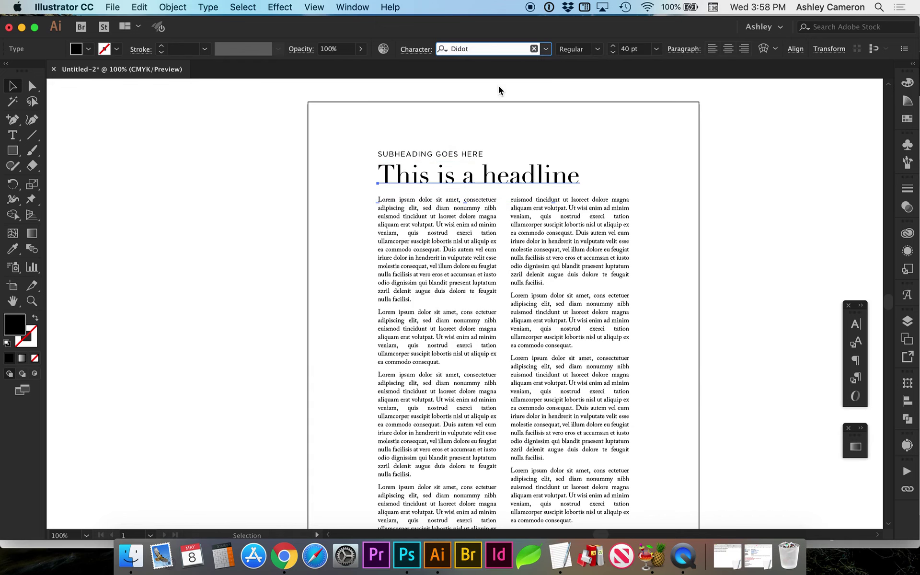
{"action": "key", "text": "alt+Left"}
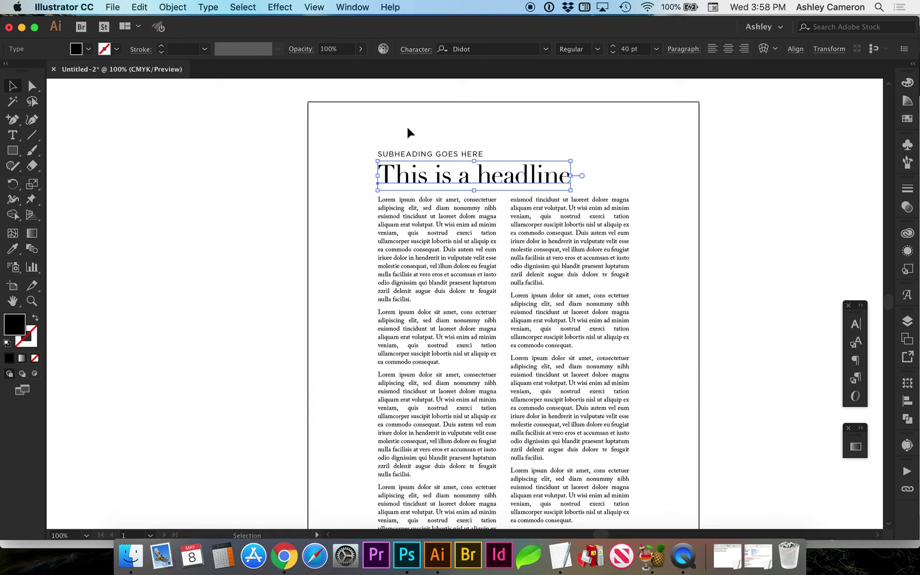
{"action": "left_click", "coordinate": [418, 54]}
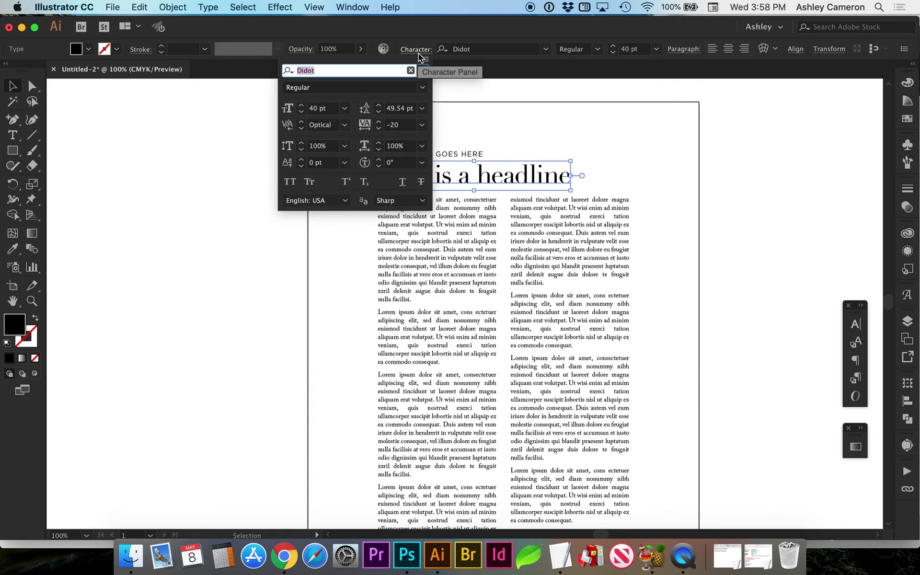
{"action": "key", "text": "Escape"}
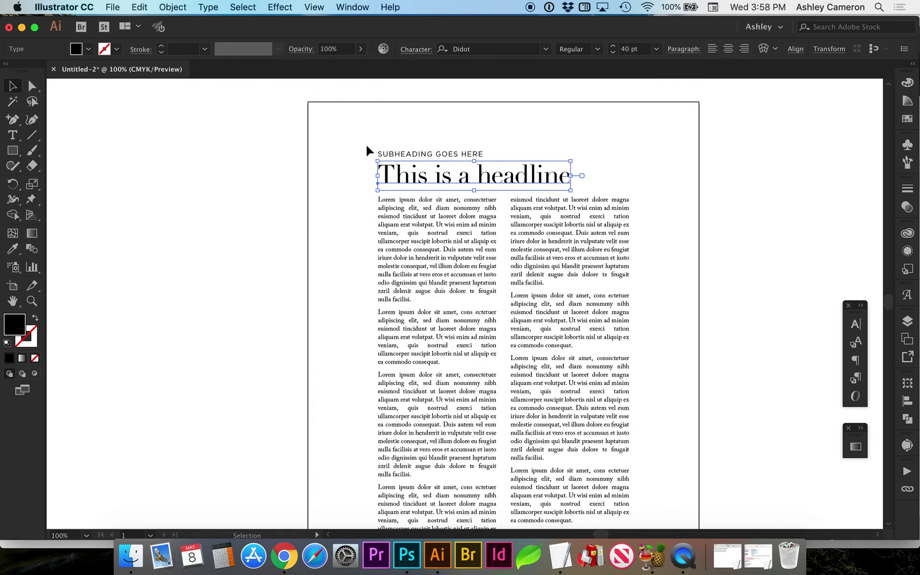
{"action": "left_click", "coordinate": [329, 233]}
Left-align the subheading, headline and body columns relative to the selection
{"action": "left_click_drag", "start_coordinate": [351, 140], "coordinate": [452, 294]}
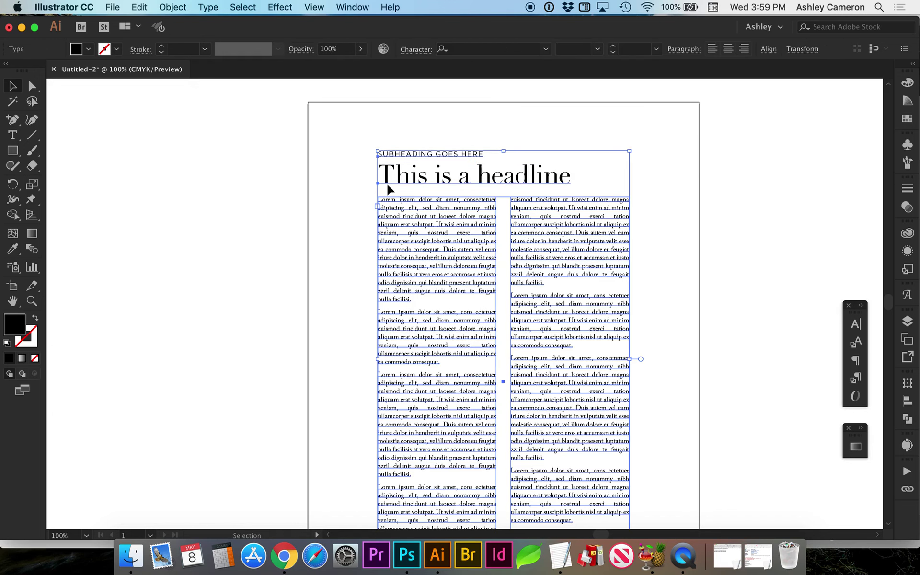
{"action": "left_click", "coordinate": [769, 49]}
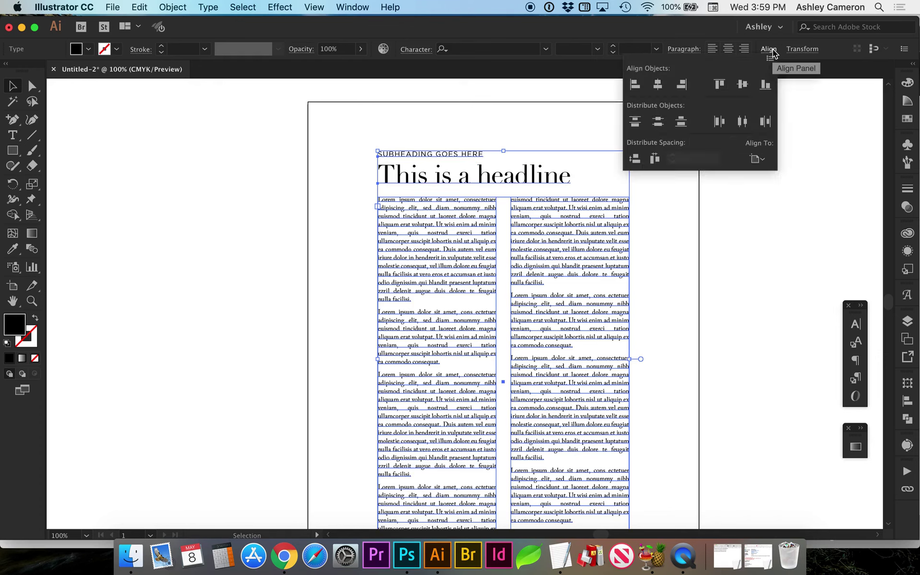
{"action": "left_click", "coordinate": [760, 160]}
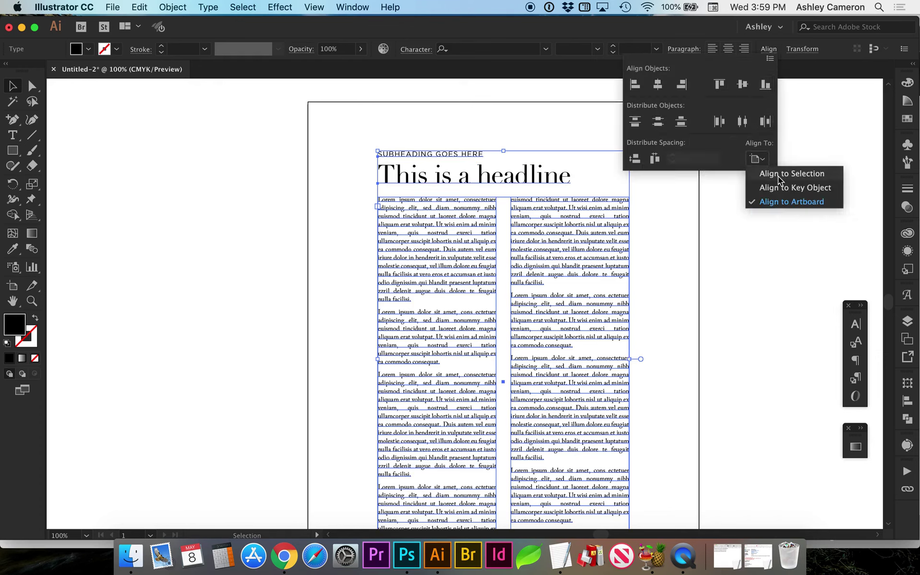
{"action": "left_click", "coordinate": [778, 176]}
{"action": "left_click", "coordinate": [642, 85]}
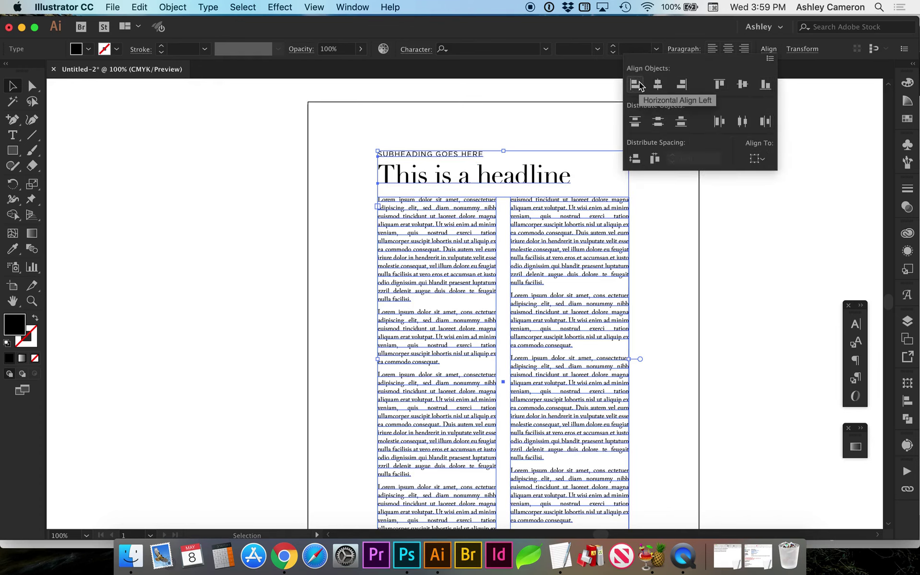
{"action": "left_click", "coordinate": [479, 127]}
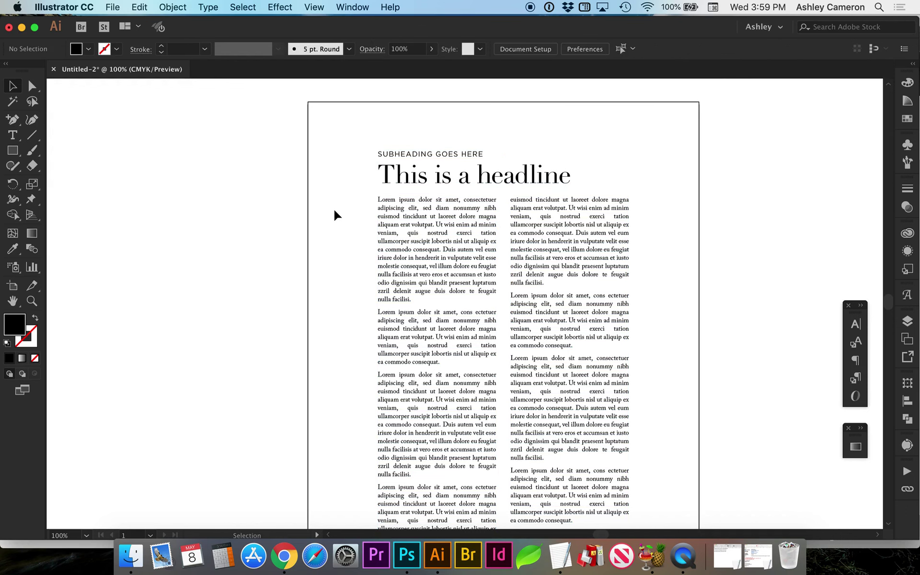
Drag the threaded body columns' bottom edge down toward the page bottom
{"action": "scroll", "coordinate": [336, 216], "scroll_direction": "down", "scroll_amount": 10}
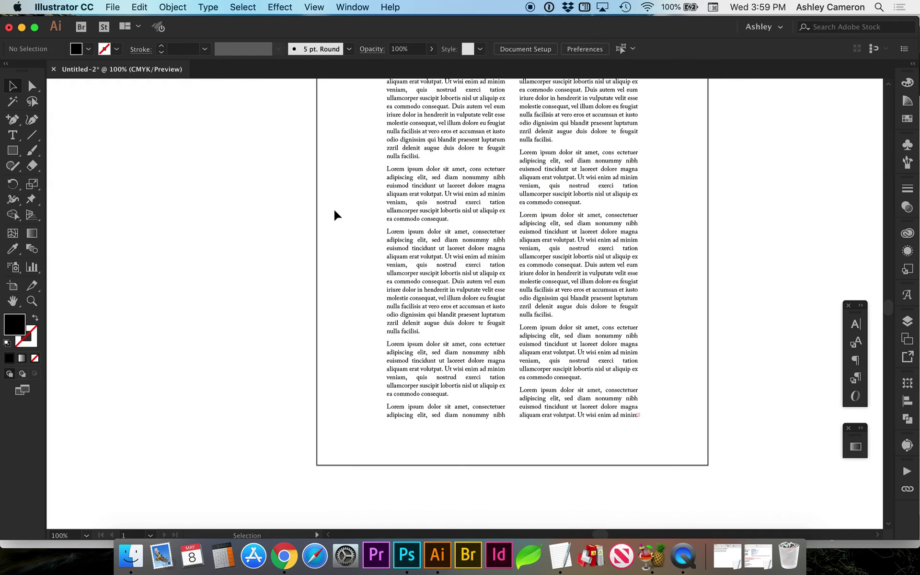
{"action": "left_click", "coordinate": [428, 271]}
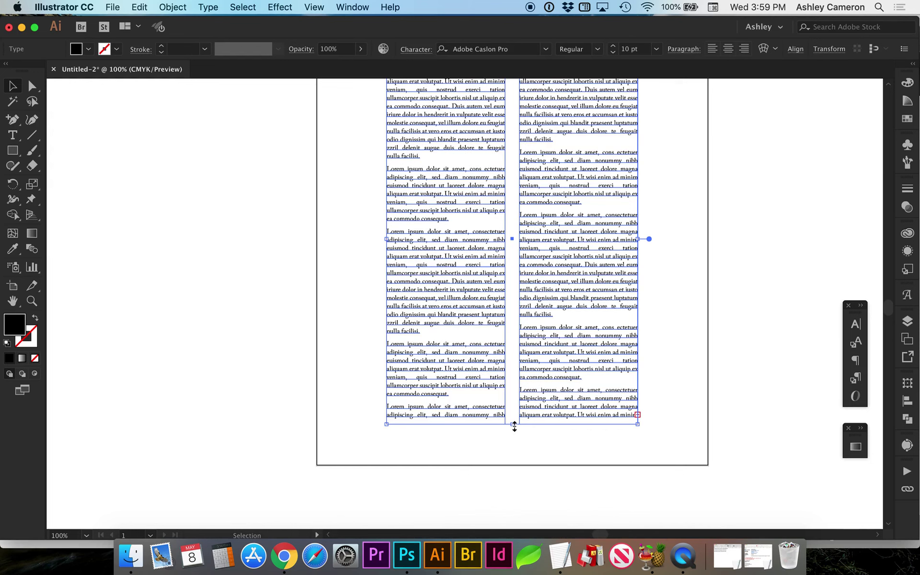
{"action": "mouse_move", "coordinate": [514, 426]}
{"action": "left_mouse_down"}
{"action": "mouse_move", "coordinate": [514, 481]}
{"action": "mouse_move", "coordinate": [513, 423]}
{"action": "left_mouse_up"}
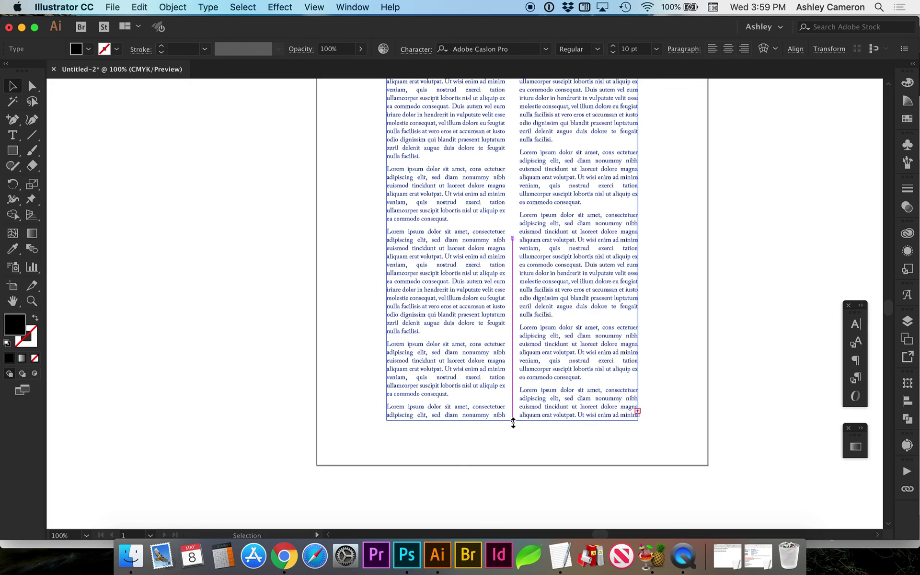
{"action": "left_click", "coordinate": [328, 353]}
{"action": "scroll", "coordinate": [359, 369], "scroll_direction": "up", "scroll_amount": 5}
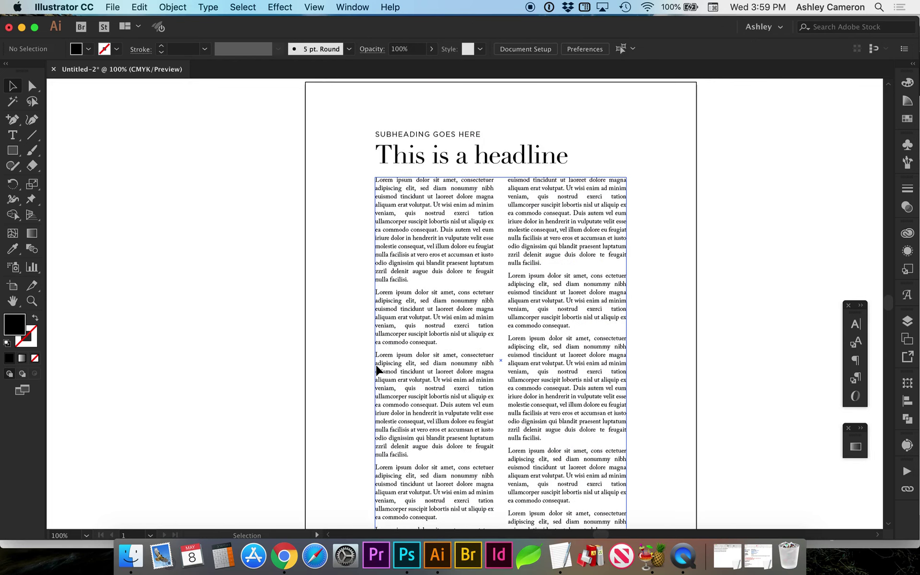
{"action": "scroll", "coordinate": [377, 370], "scroll_direction": "up", "scroll_amount": 1}
Try 9.5 pt body text, then revert the body columns to 10 pt
{"action": "left_click", "coordinate": [429, 261]}
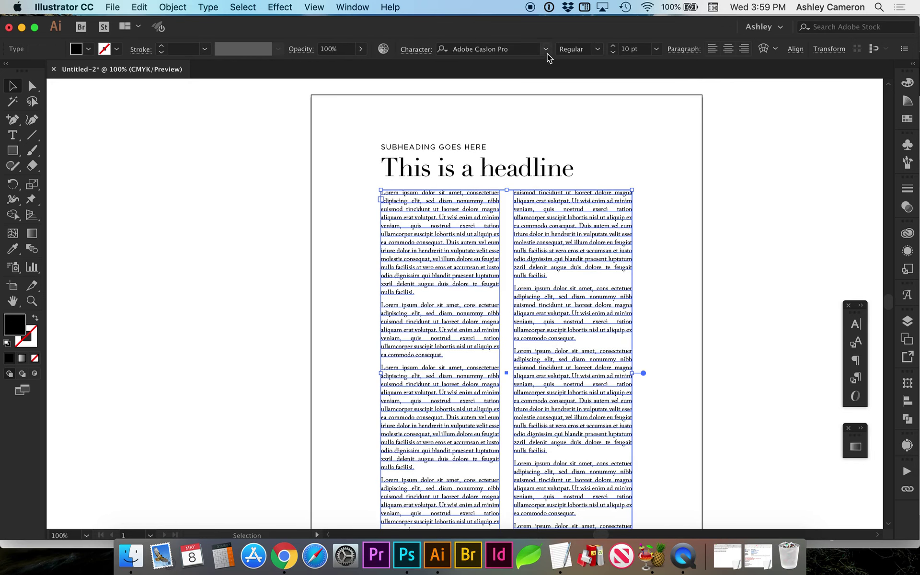
{"action": "left_click", "coordinate": [626, 52]}
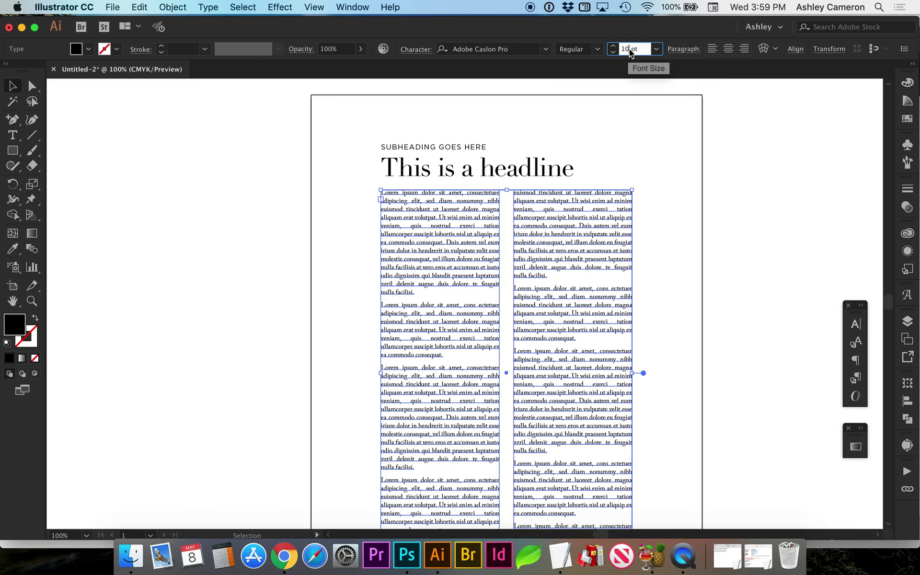
{"action": "double_click", "coordinate": [619, 50]}
{"action": "type", "text": "9.5"}
{"action": "key", "text": "Return"}
{"action": "scroll", "coordinate": [673, 223], "scroll_direction": "down", "scroll_amount": 4}
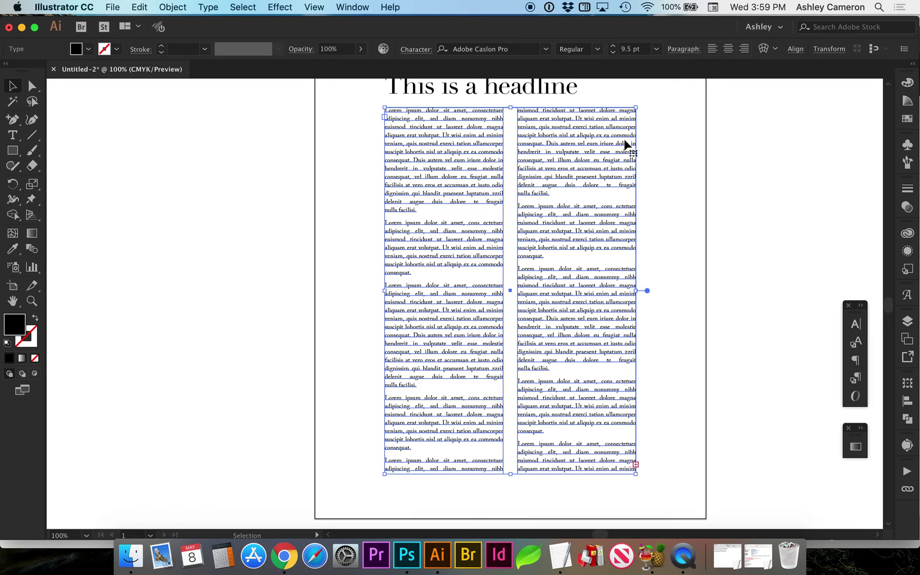
{"action": "left_click", "coordinate": [695, 294]}
{"action": "scroll", "coordinate": [685, 309], "scroll_direction": "up", "scroll_amount": 5}
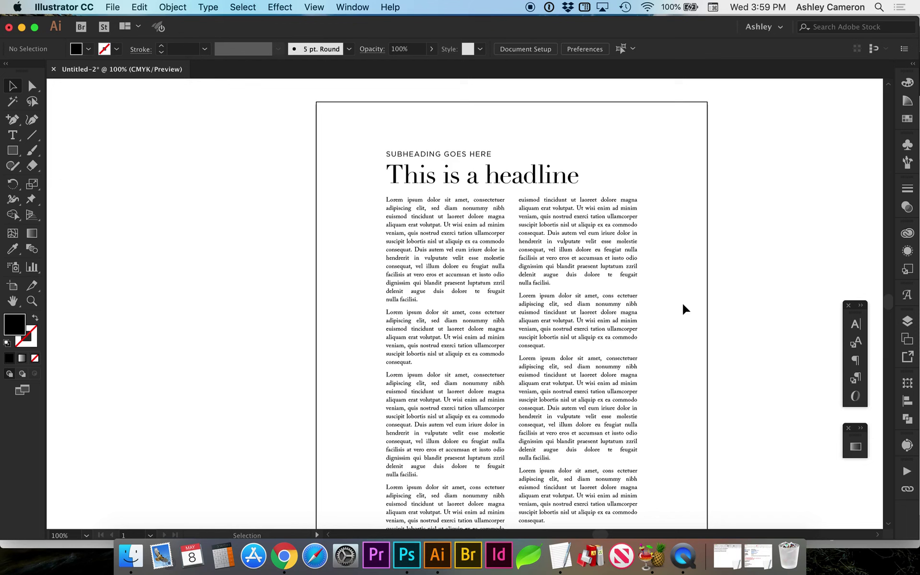
{"action": "key", "text": "super+a"}
{"action": "key", "text": "super+alt+shift+t"}
{"action": "left_click", "coordinate": [695, 312]}
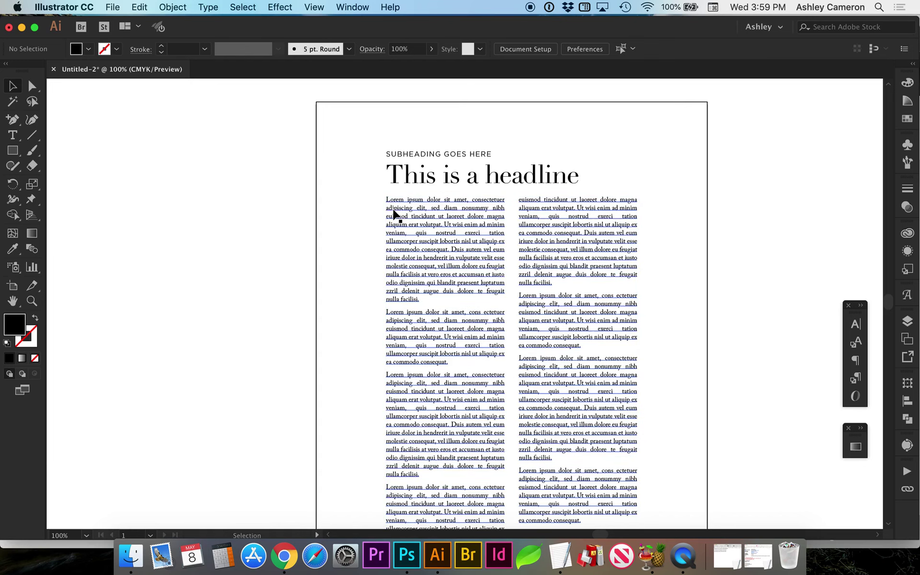
Zoom in on the first column and delete the opening L from the body text
{"action": "key", "text": "z"}
{"action": "left_click_drag", "start_coordinate": [317, 101], "coordinate": [505, 309]}
{"action": "key", "text": "v"}
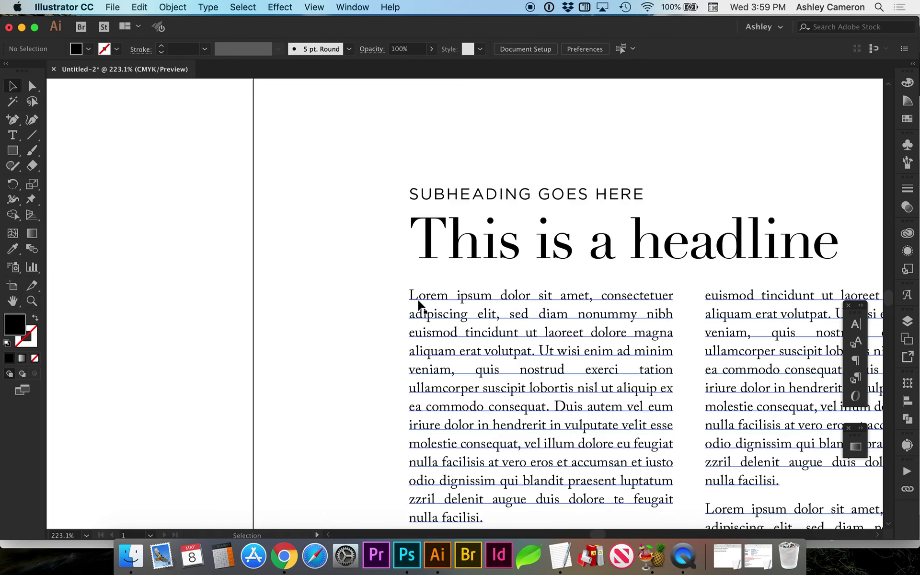
{"action": "left_click", "coordinate": [418, 306]}
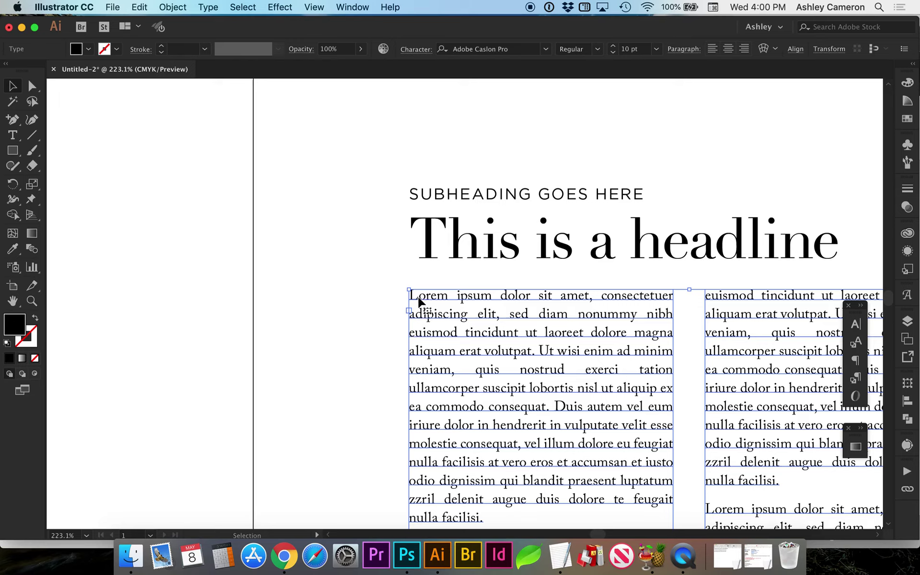
{"action": "key", "text": "t"}
{"action": "left_click_drag", "start_coordinate": [419, 297], "coordinate": [407, 298]}
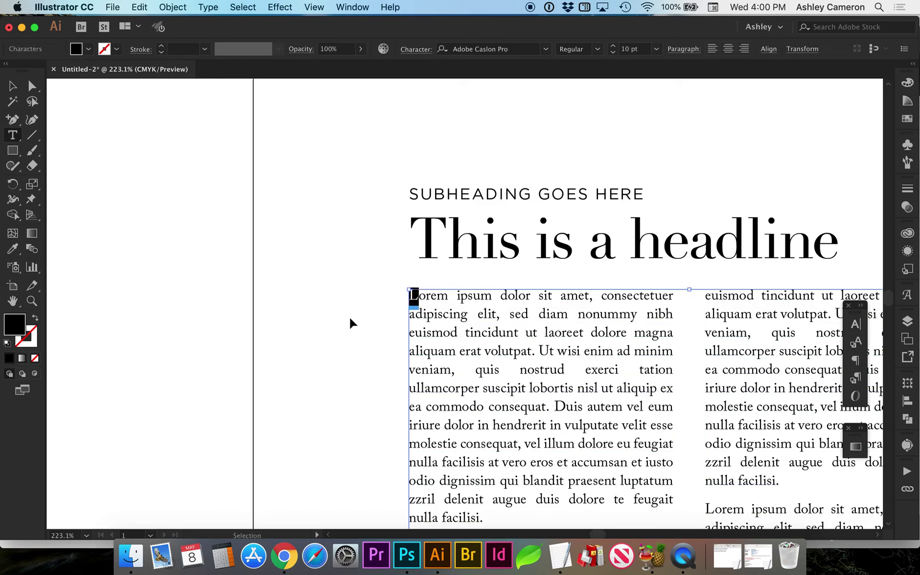
{"action": "key", "text": "BackSpace"}
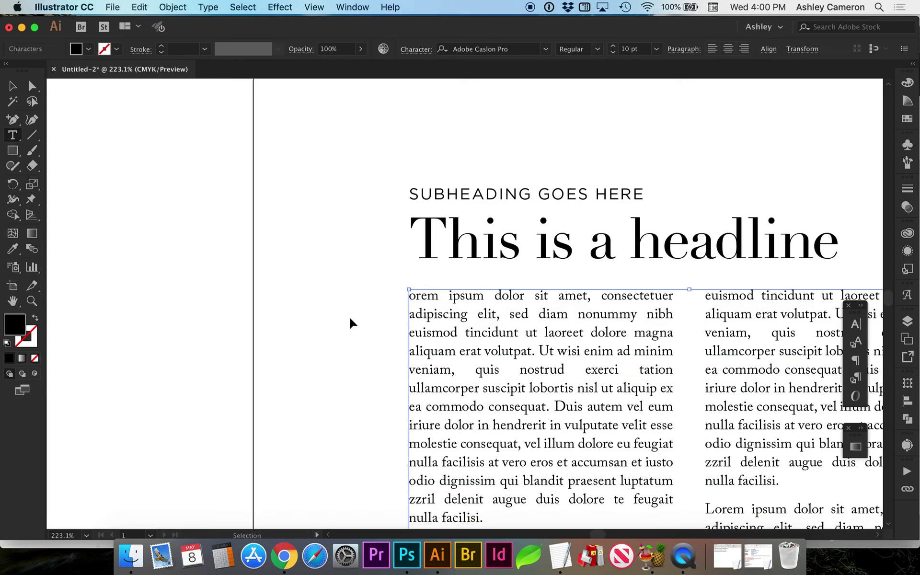
Enlarge the separate L letter to 39.73 pt over the paragraph start
{"action": "left_click", "coordinate": [12, 87]}
{"action": "left_click", "coordinate": [312, 315]}
{"action": "left_click", "coordinate": [459, 298]}
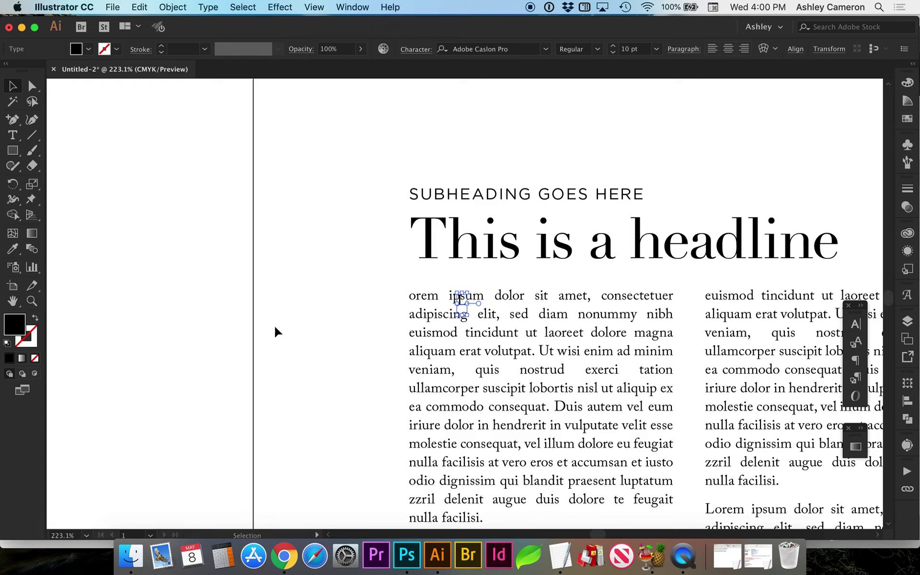
{"action": "left_click", "coordinate": [464, 313]}
{"action": "left_click_drag", "start_coordinate": [465, 316], "coordinate": [530, 383]}
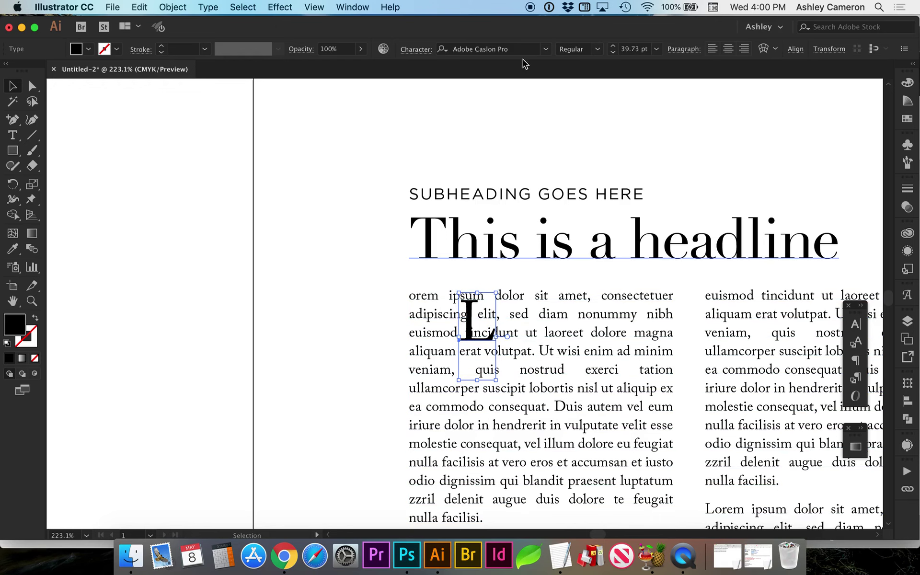
Try Didot as the drop-cap L's font
{"action": "left_click", "coordinate": [545, 50]}
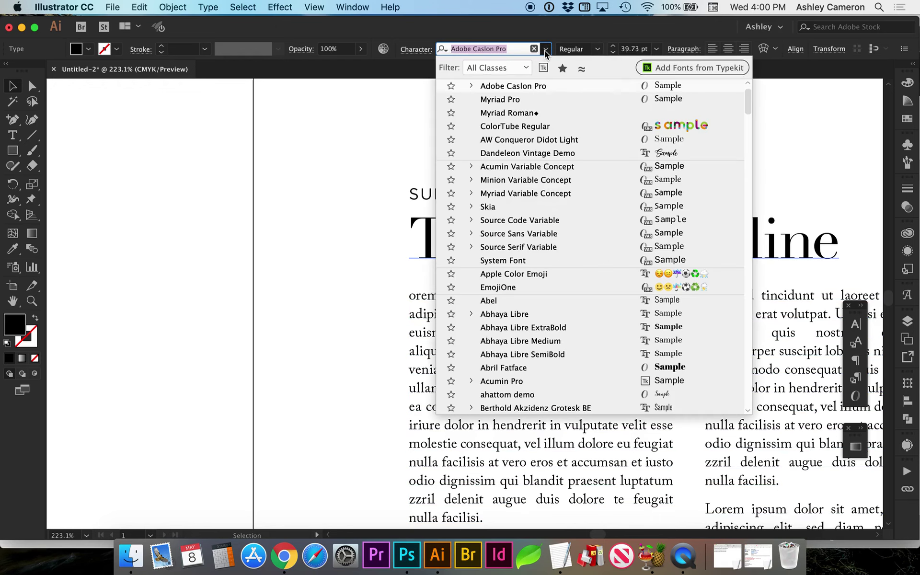
{"action": "scroll", "coordinate": [516, 258], "scroll_direction": "down", "scroll_amount": 5}
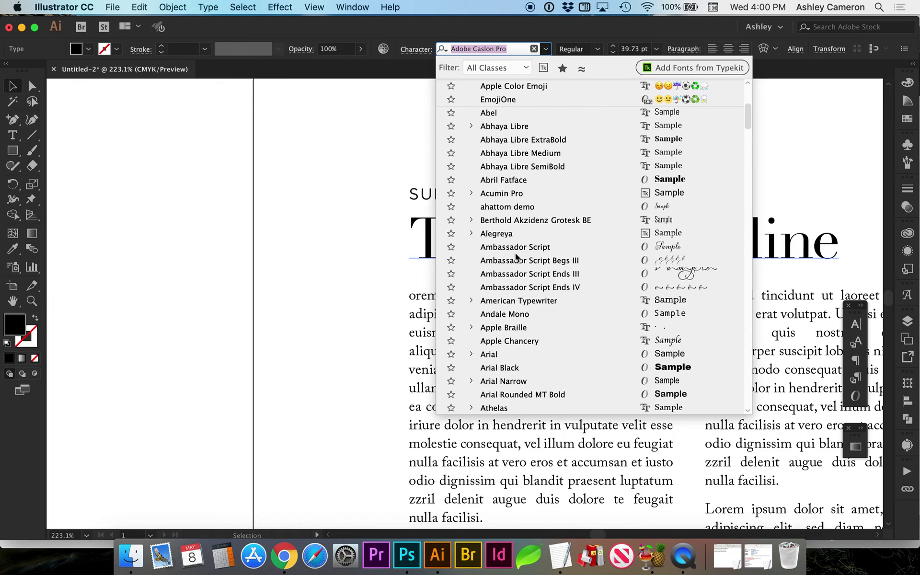
{"action": "scroll", "coordinate": [516, 257], "scroll_direction": "down", "scroll_amount": 8}
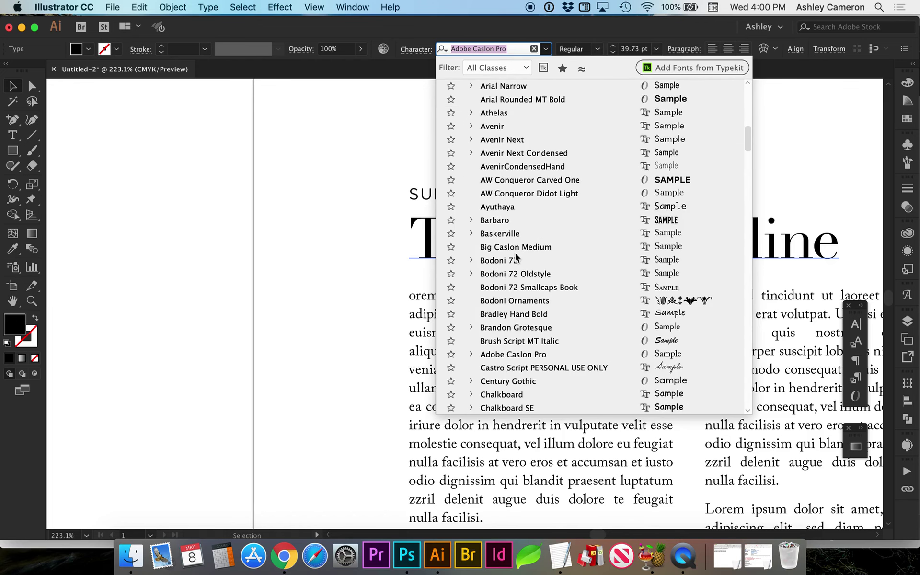
{"action": "scroll", "coordinate": [516, 258], "scroll_direction": "down", "scroll_amount": 5}
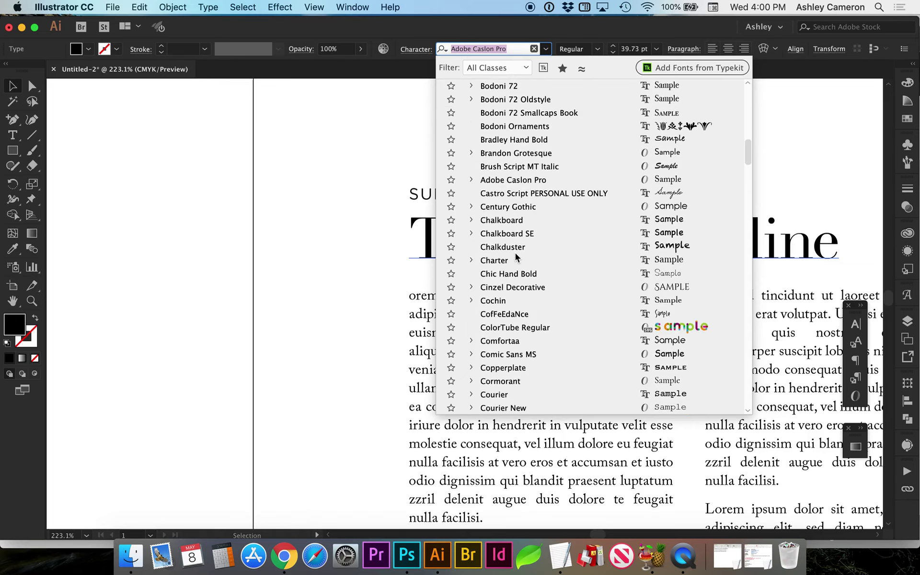
{"action": "scroll", "coordinate": [516, 257], "scroll_direction": "down", "scroll_amount": 5}
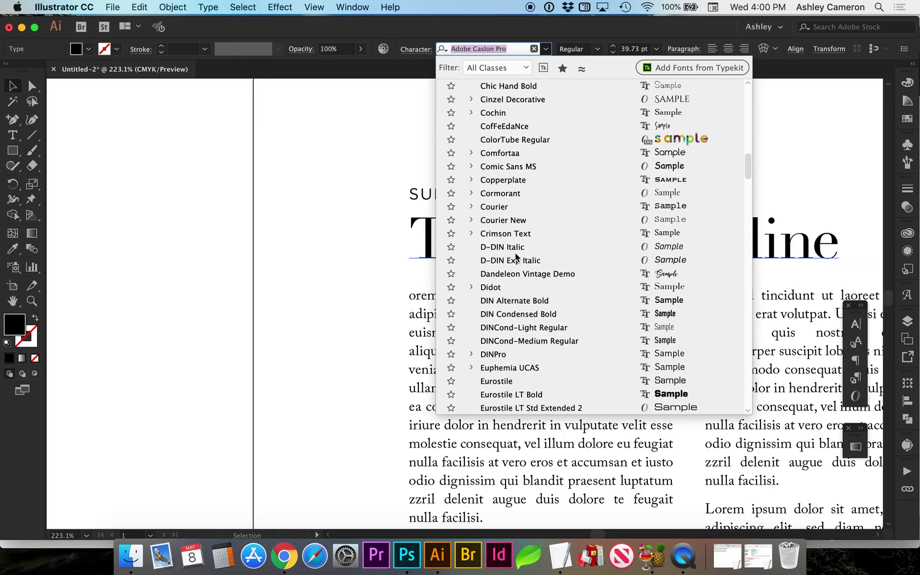
{"action": "scroll", "coordinate": [516, 257], "scroll_direction": "down", "scroll_amount": 9}
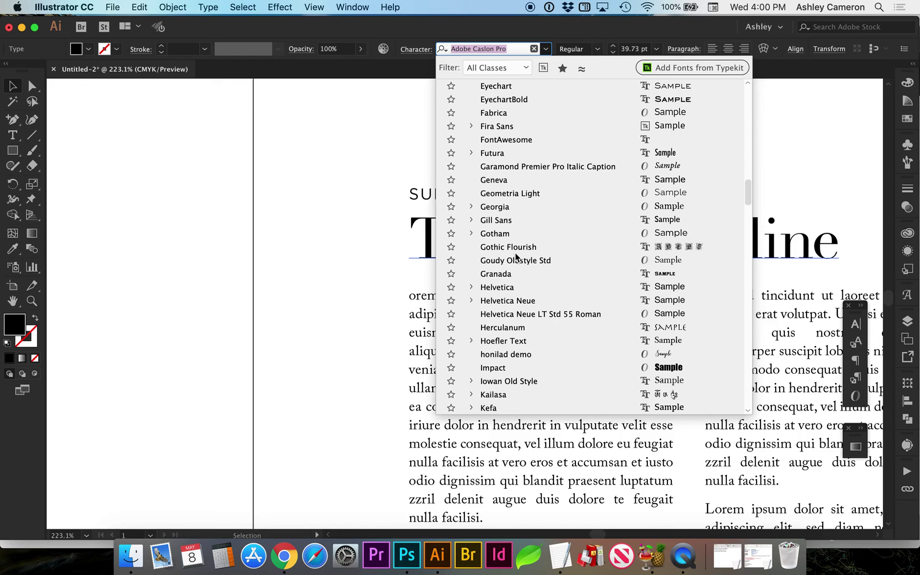
{"action": "scroll", "coordinate": [516, 257], "scroll_direction": "down", "scroll_amount": 1}
{"action": "scroll", "coordinate": [516, 258], "scroll_direction": "down", "scroll_amount": 10}
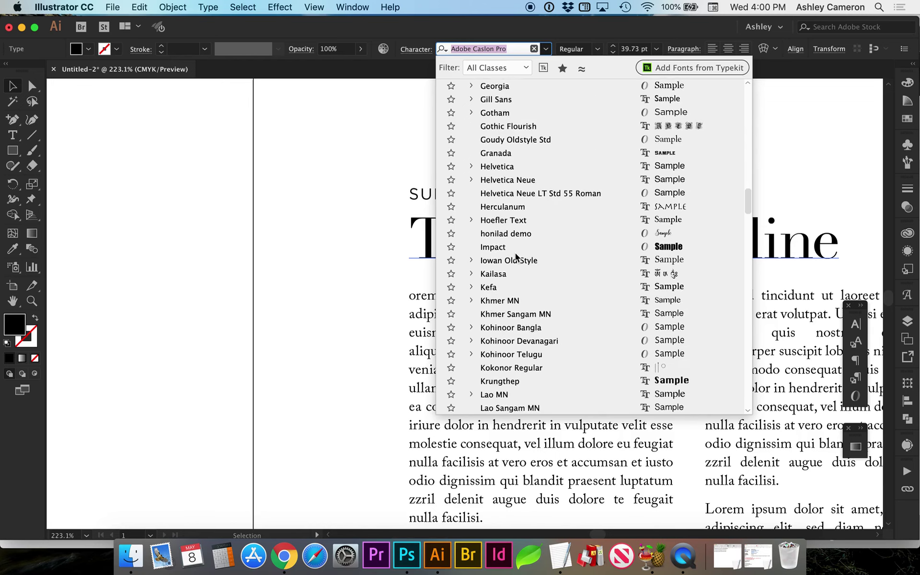
{"action": "scroll", "coordinate": [516, 257], "scroll_direction": "down", "scroll_amount": 3}
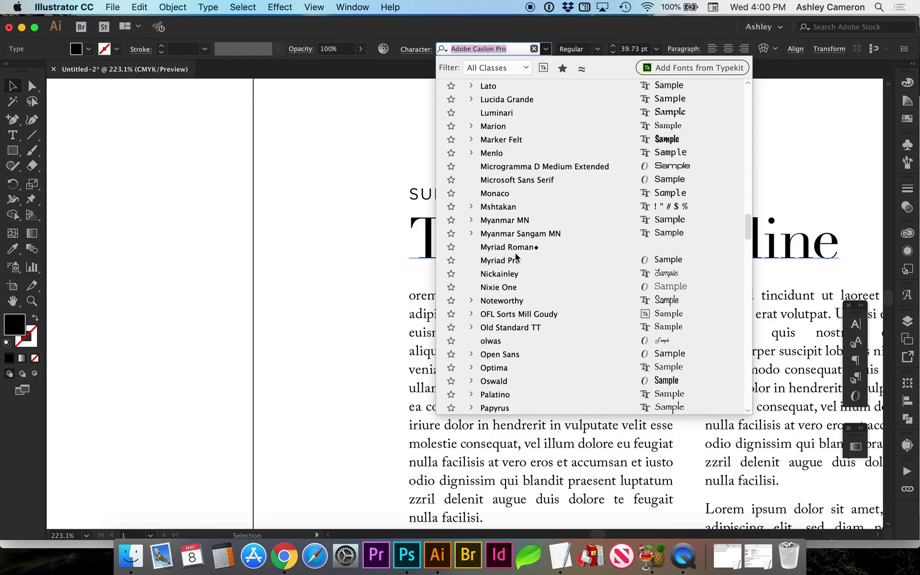
{"action": "scroll", "coordinate": [516, 258], "scroll_direction": "down", "scroll_amount": 11}
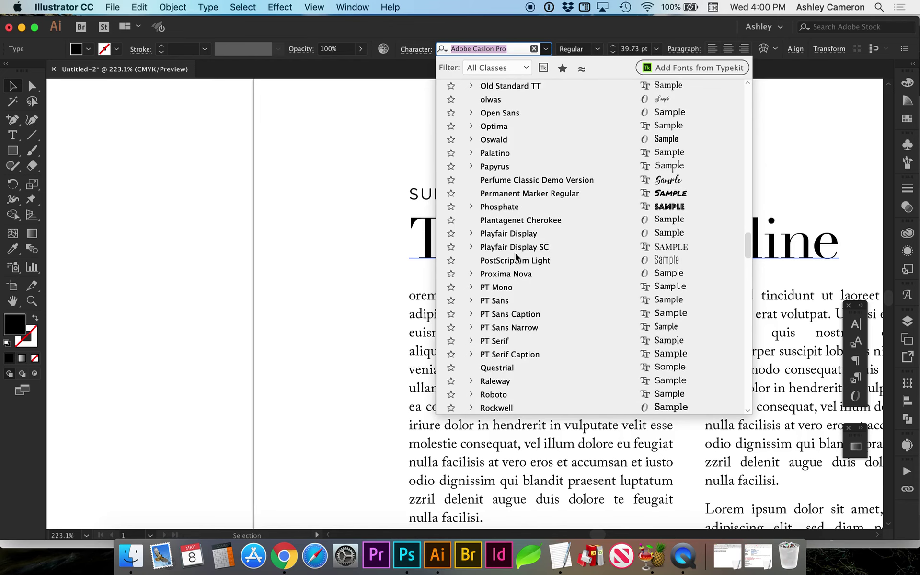
{"action": "scroll", "coordinate": [516, 258], "scroll_direction": "down", "scroll_amount": 2}
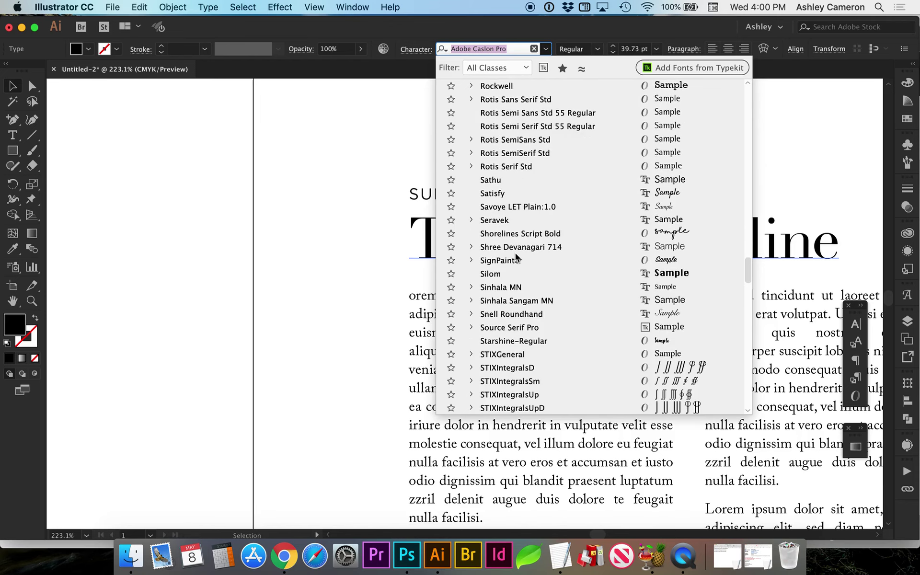
{"action": "scroll", "coordinate": [516, 258], "scroll_direction": "down", "scroll_amount": 1}
{"action": "scroll", "coordinate": [516, 258], "scroll_direction": "down", "scroll_amount": 11}
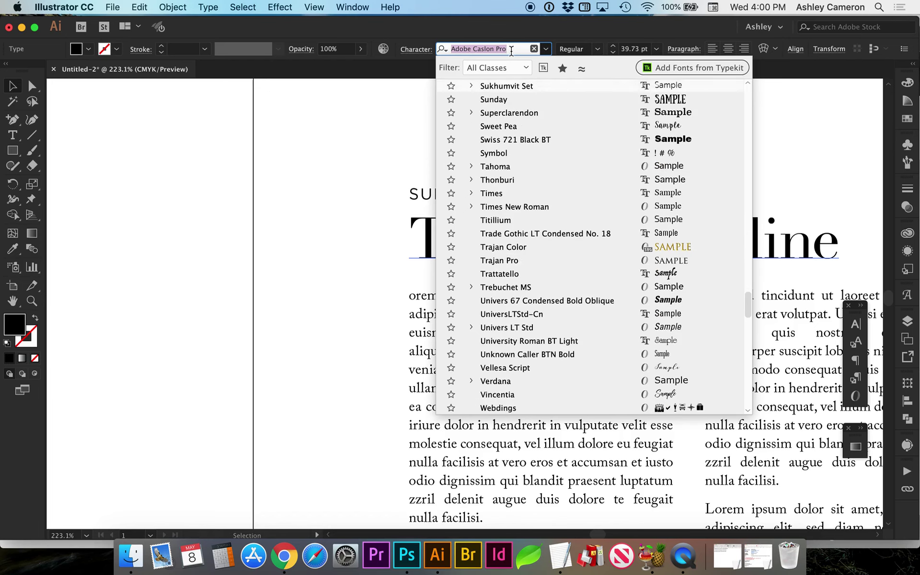
{"action": "type", "text": "did"}
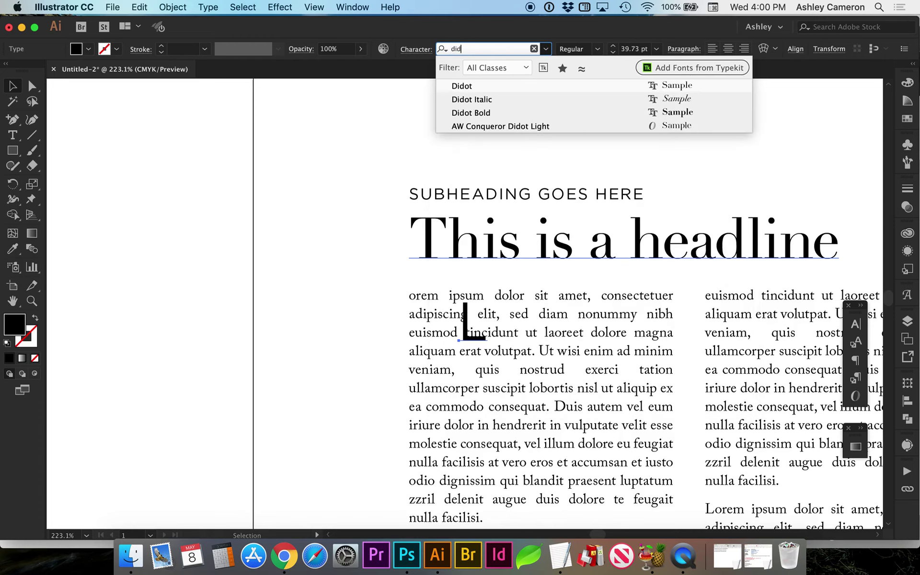
{"action": "left_click", "coordinate": [495, 87]}
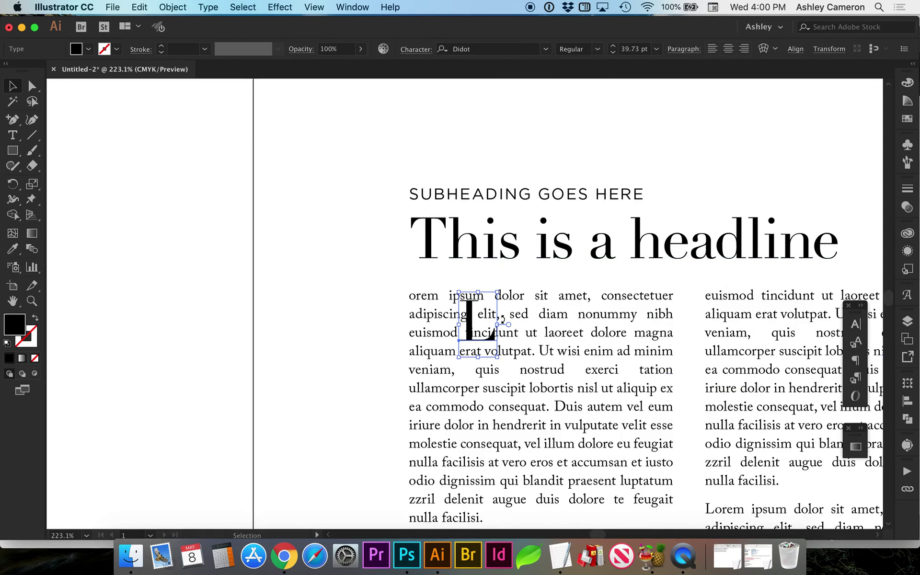
Move the L to the first column's left edge and set it in Gotham Book
{"action": "left_click_drag", "start_coordinate": [479, 342], "coordinate": [422, 319]}
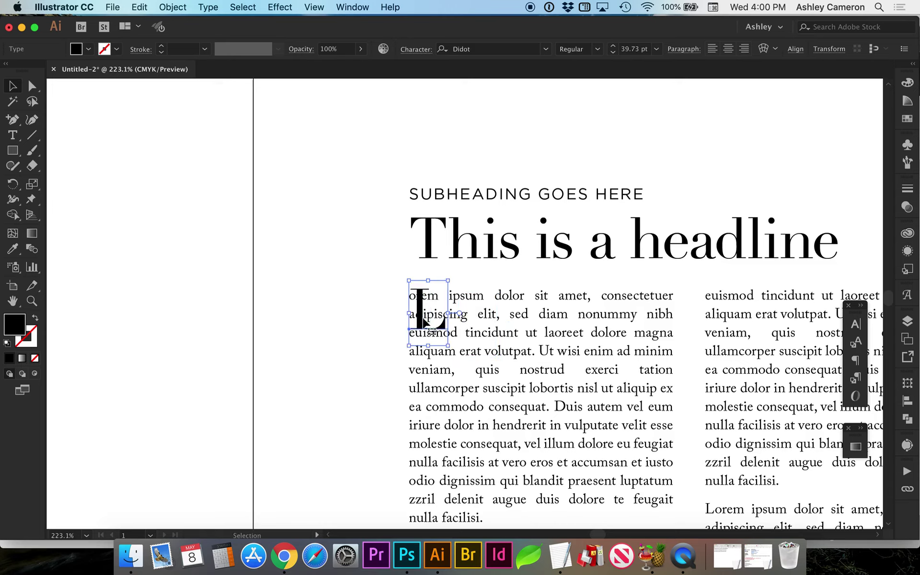
{"action": "left_click", "coordinate": [505, 50]}
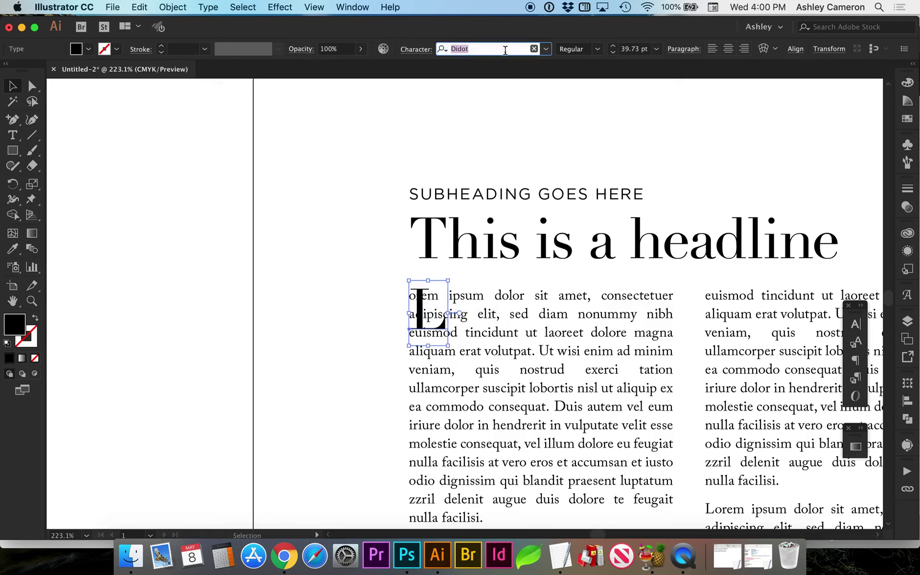
{"action": "left_click", "coordinate": [546, 49]}
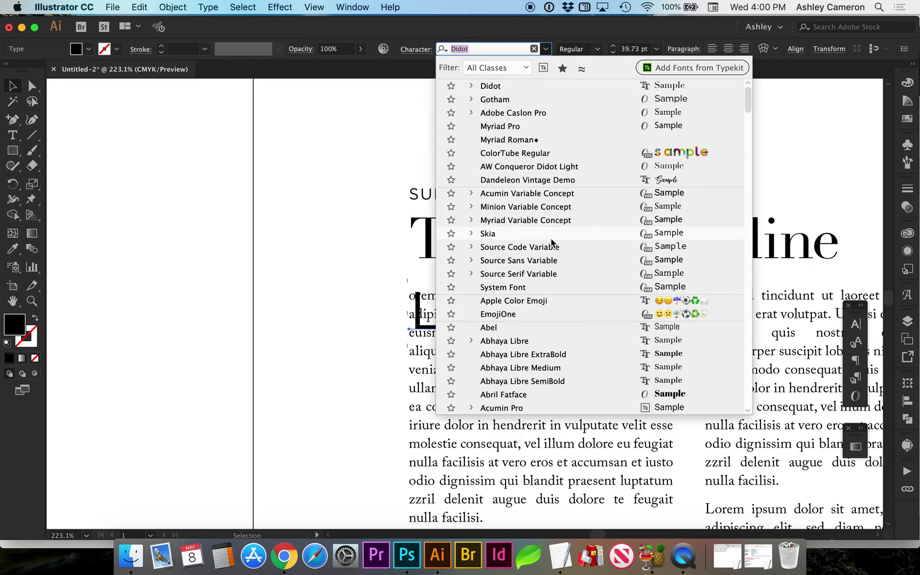
{"action": "left_click", "coordinate": [495, 98]}
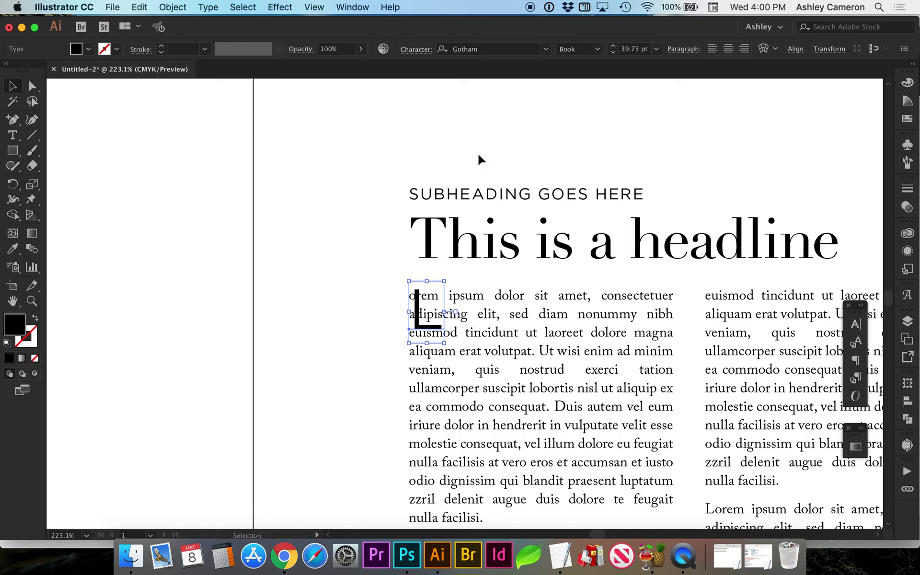
Nudge the L left and scale it to about 64.74 pt, spanning four lines
{"action": "key", "text": "Left"}
{"action": "key", "text": "Left"}
{"action": "key", "text": "Left"}
{"action": "key", "text": "Left"}
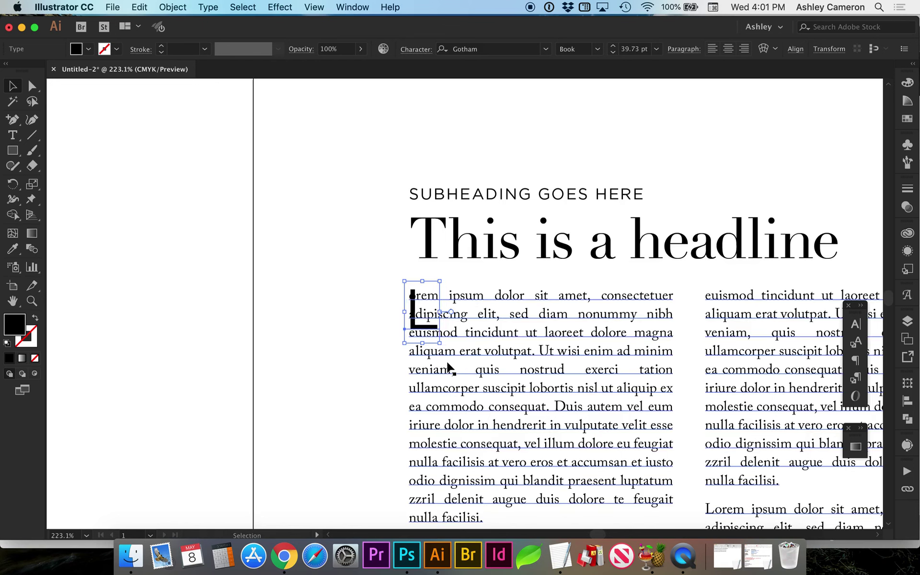
{"action": "left_click_drag", "start_coordinate": [437, 343], "coordinate": [468, 380]}
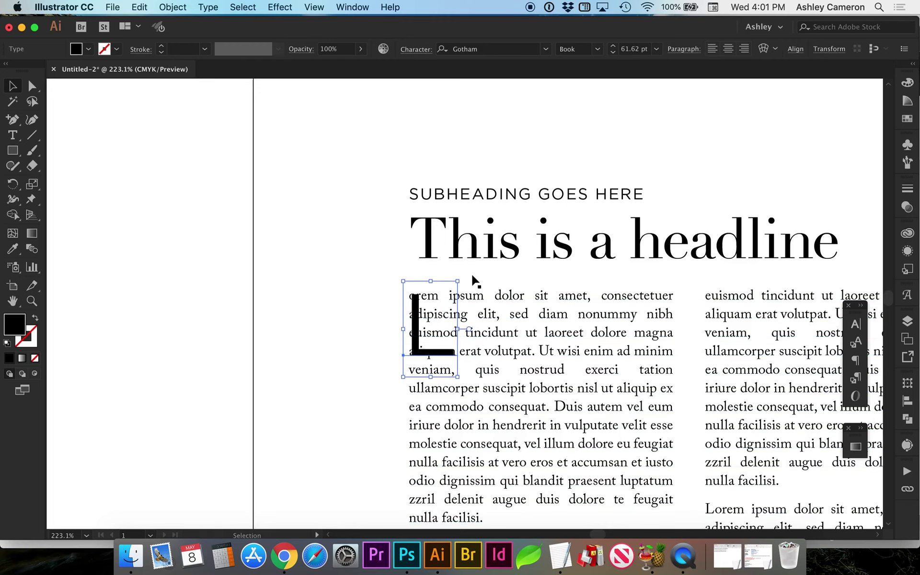
{"action": "left_click_drag", "start_coordinate": [458, 280], "coordinate": [469, 276]}
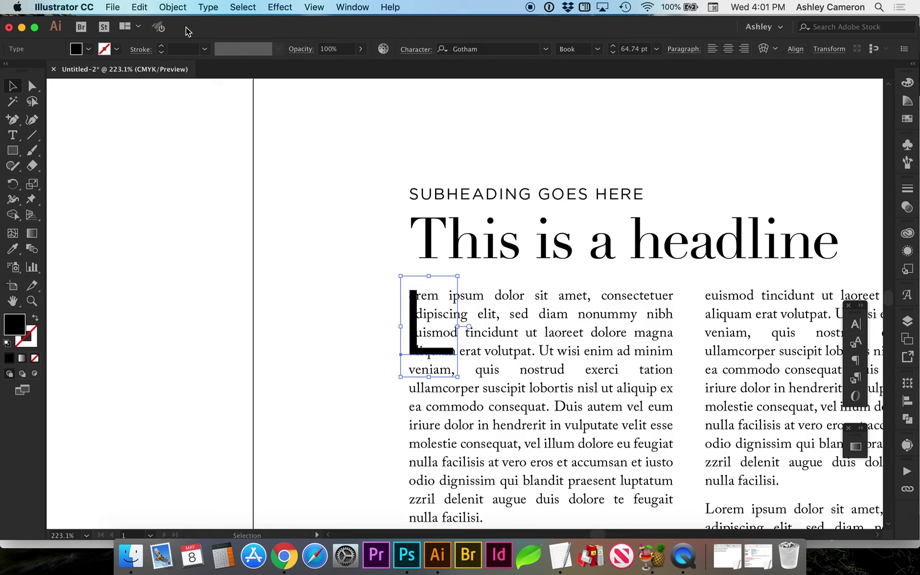
{"action": "left_click", "coordinate": [175, 9]}
{"action": "mouse_move", "coordinate": [204, 380]}
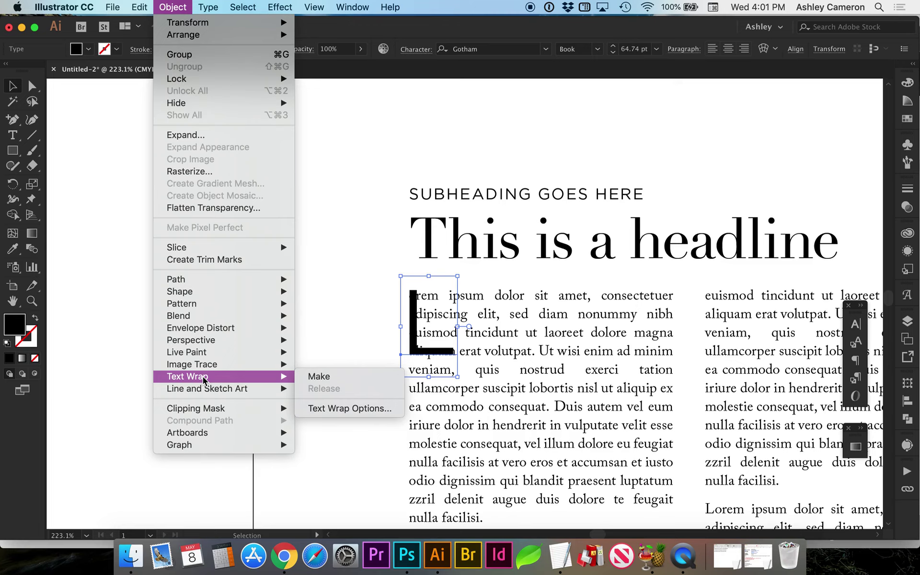
{"action": "left_click", "coordinate": [319, 376]}
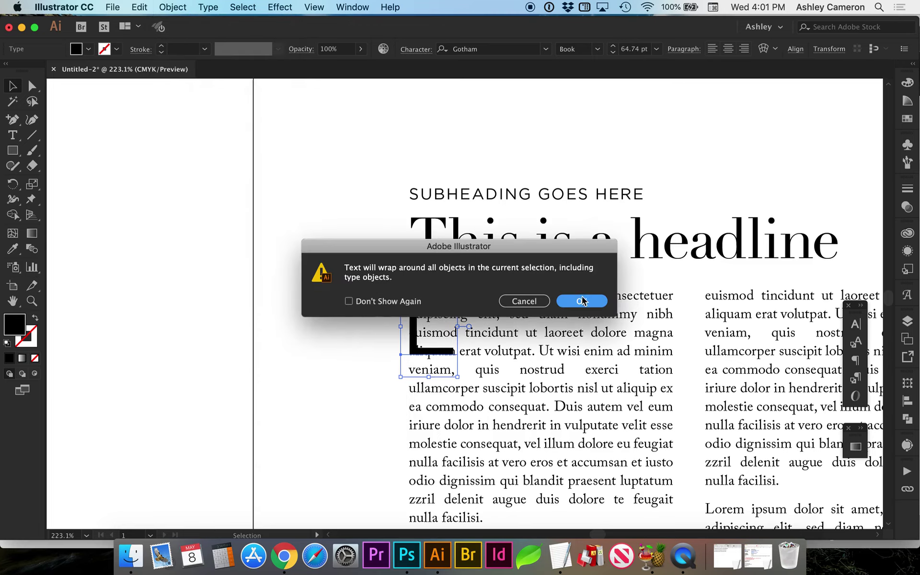
{"action": "left_click", "coordinate": [582, 301]}
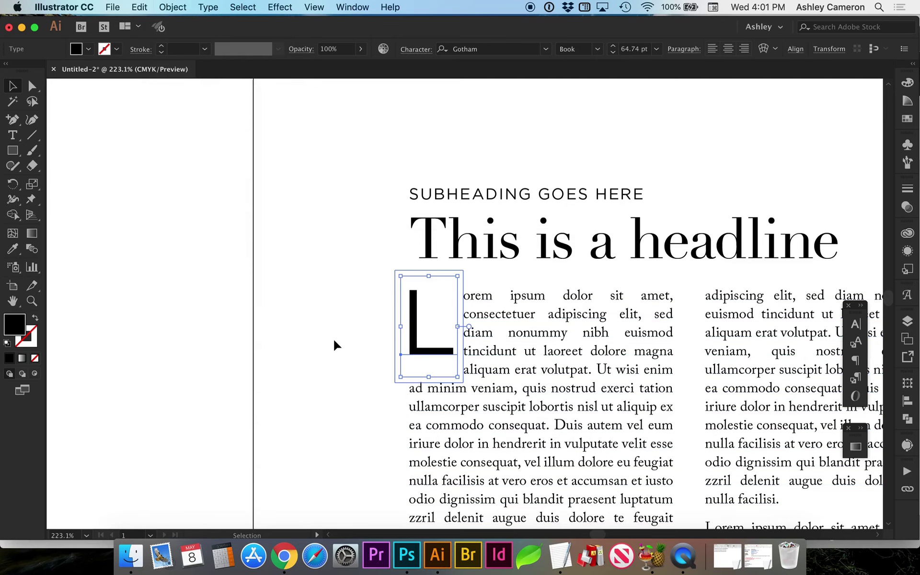
{"action": "left_click", "coordinate": [319, 356]}
{"action": "scroll", "coordinate": [307, 362], "scroll_direction": "right", "scroll_amount": 2}
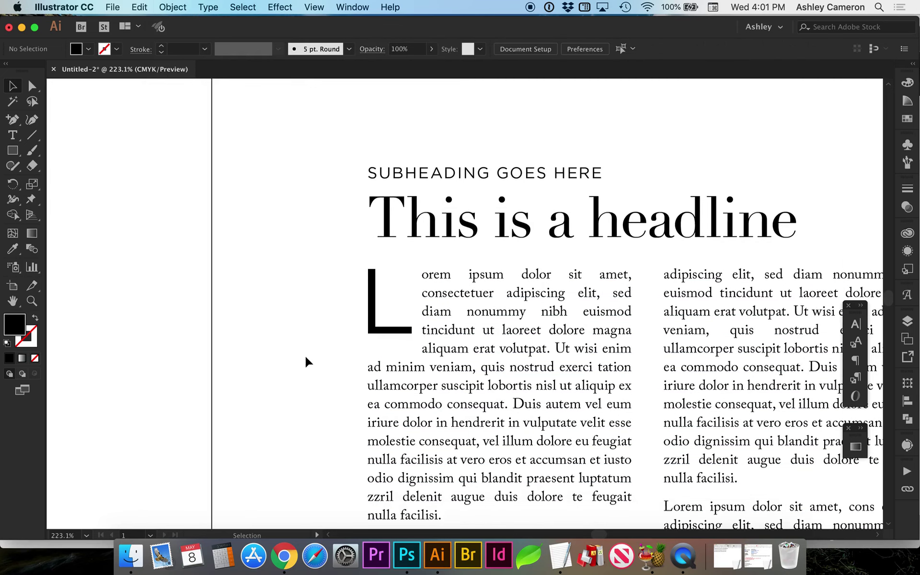
{"action": "left_click", "coordinate": [382, 300]}
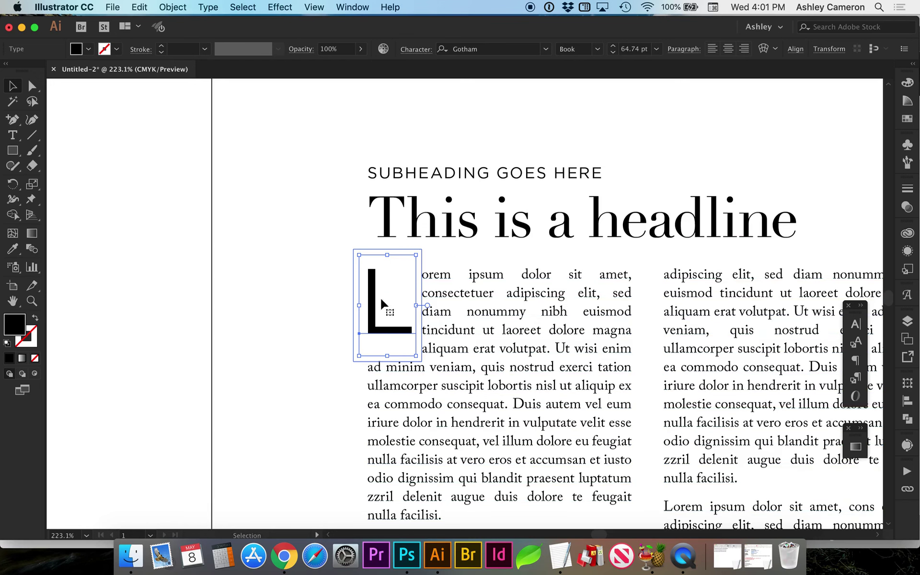
{"action": "left_click", "coordinate": [285, 318]}
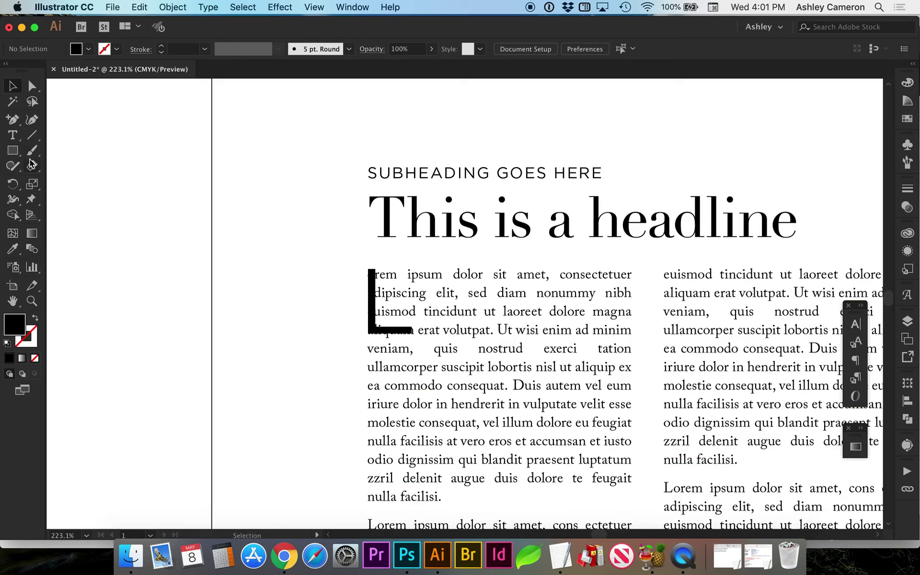
Draw a rectangle over the drop-cap L and make it a text wrap object
{"action": "left_click", "coordinate": [13, 150]}
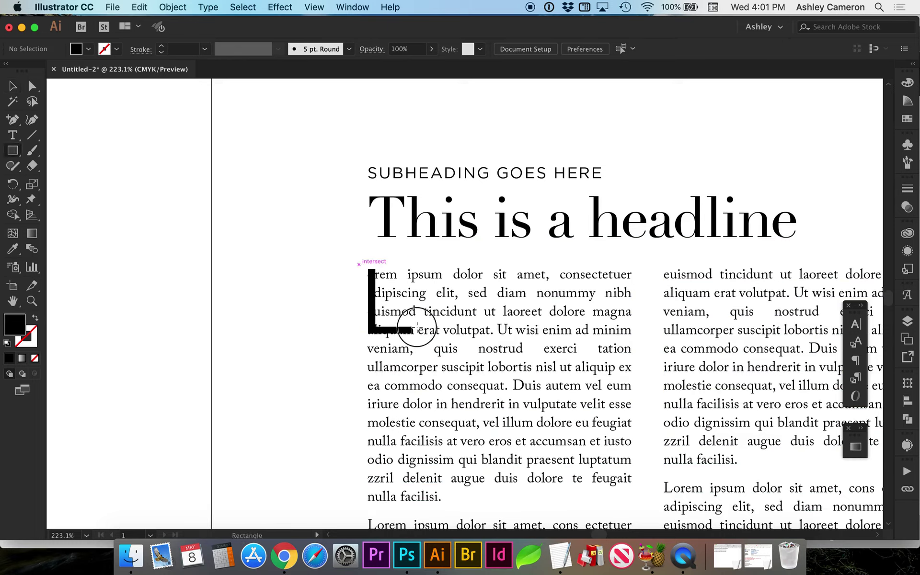
{"action": "left_click_drag", "start_coordinate": [359, 265], "coordinate": [421, 339]}
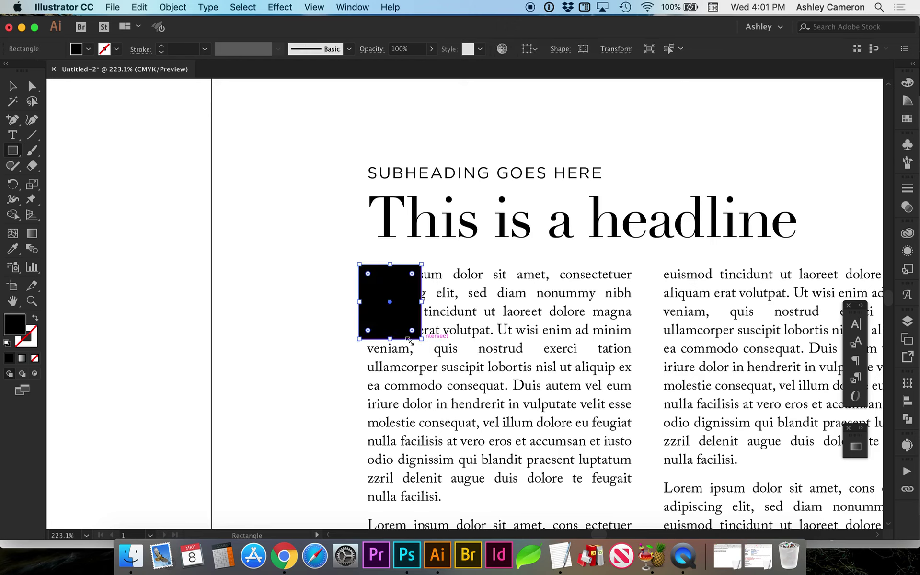
{"action": "left_click", "coordinate": [173, 7]}
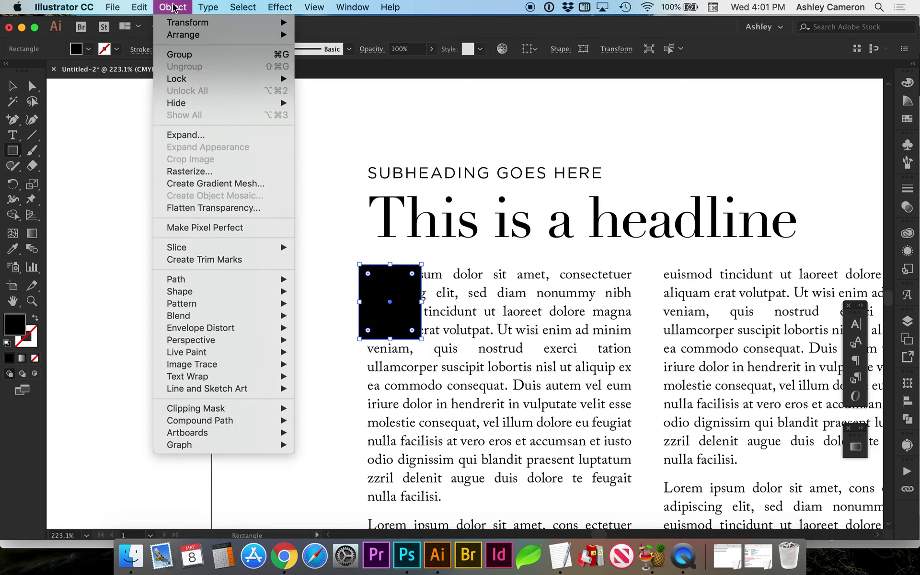
{"action": "mouse_move", "coordinate": [216, 379]}
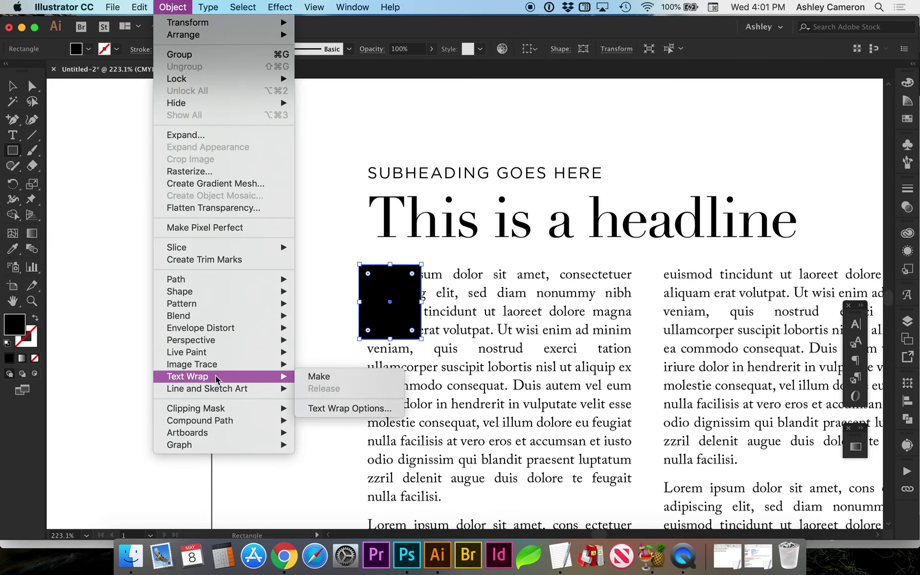
{"action": "left_click", "coordinate": [312, 378]}
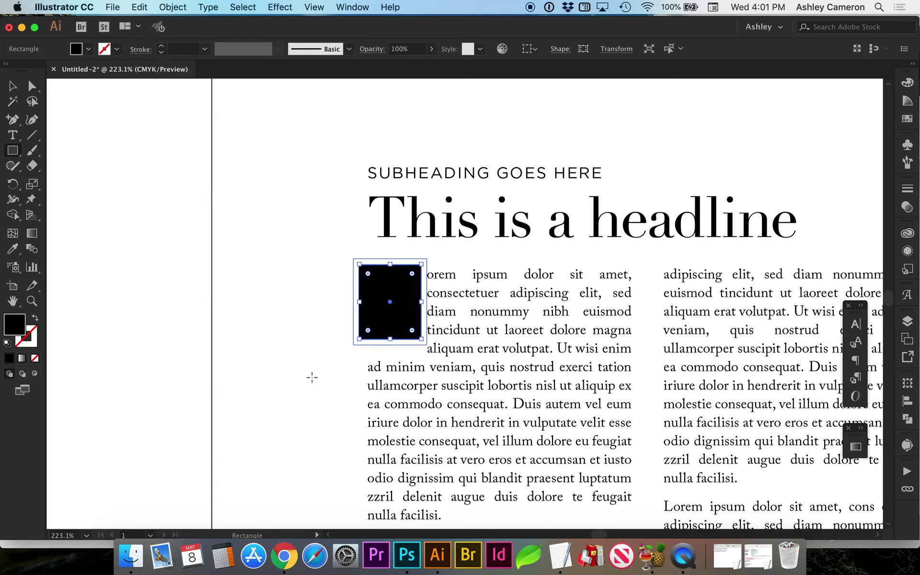
Set the wrap rectangle's fill to None and nudge it up over the L
{"action": "left_click", "coordinate": [35, 358]}
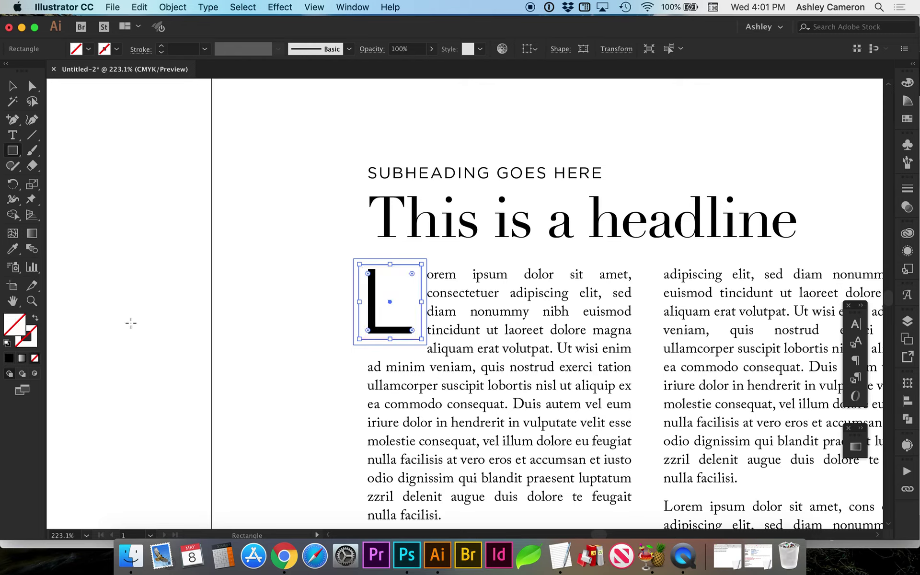
{"action": "key", "text": "Up"}
{"action": "key", "text": "Up"}
{"action": "key", "text": "Up"}
{"action": "key", "text": "Up"}
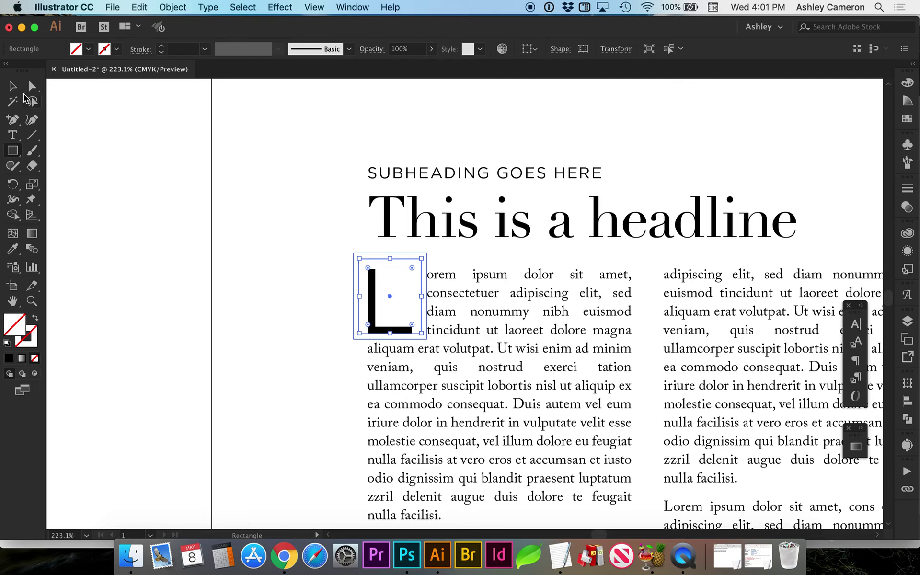
{"action": "left_click", "coordinate": [13, 86]}
{"action": "left_click", "coordinate": [240, 287]}
{"action": "scroll", "coordinate": [237, 392], "scroll_direction": "right", "scroll_amount": 3}
{"action": "scroll", "coordinate": [236, 392], "scroll_direction": "down", "scroll_amount": 1}
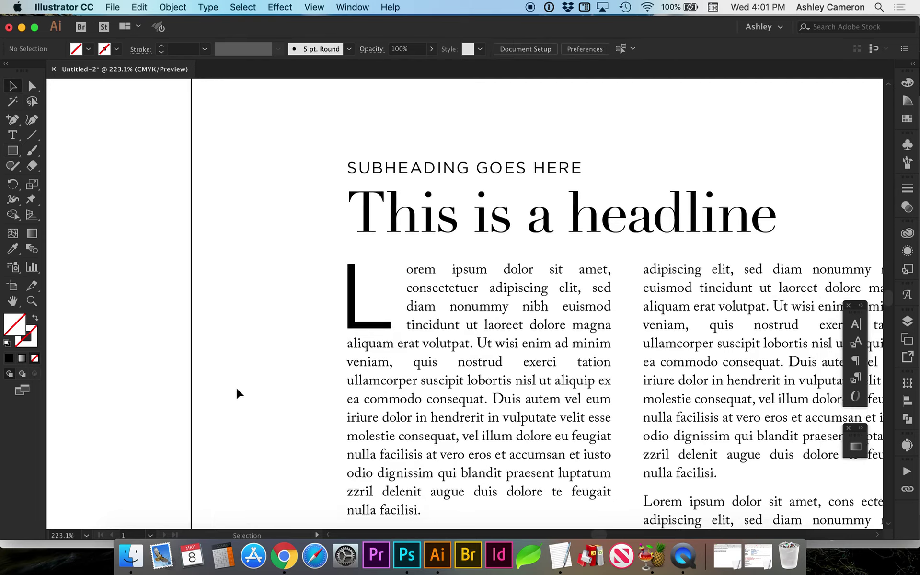
Shrink the drop cap L to about 46 pt and nudge it left
{"action": "left_click", "coordinate": [304, 304]}
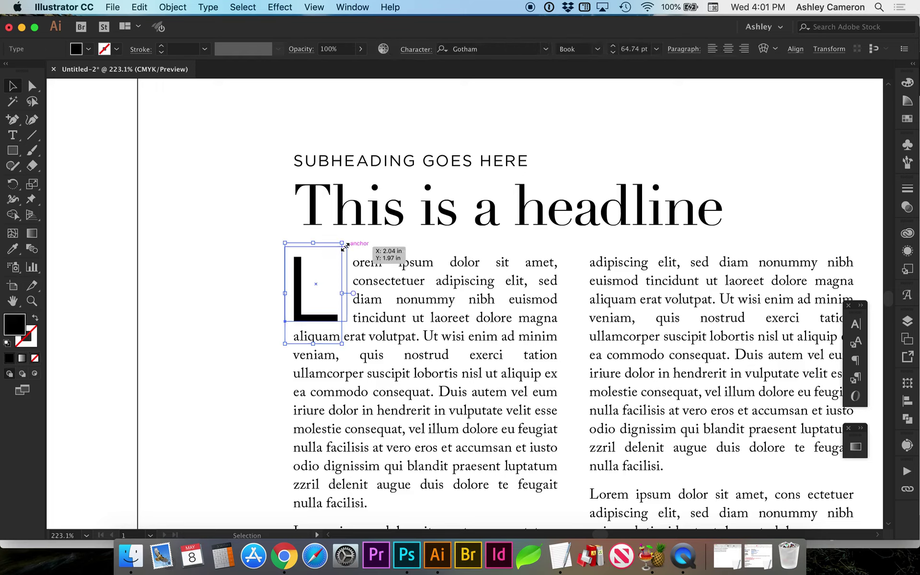
{"action": "left_click_drag", "start_coordinate": [341, 242], "coordinate": [343, 246]}
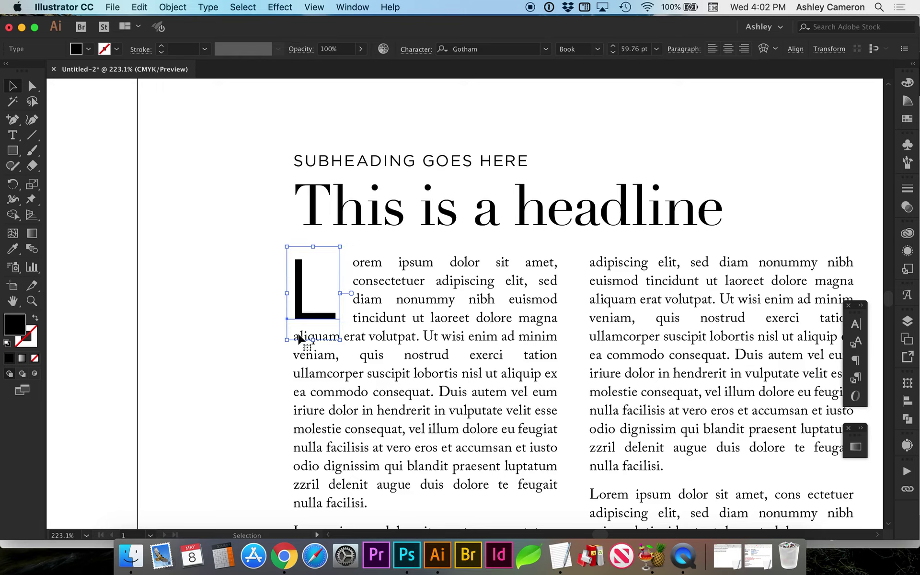
{"action": "mouse_move", "coordinate": [287, 340]}
{"action": "left_mouse_down"}
{"action": "mouse_move", "coordinate": [303, 320]}
{"action": "mouse_move", "coordinate": [301, 330]}
{"action": "left_mouse_up"}
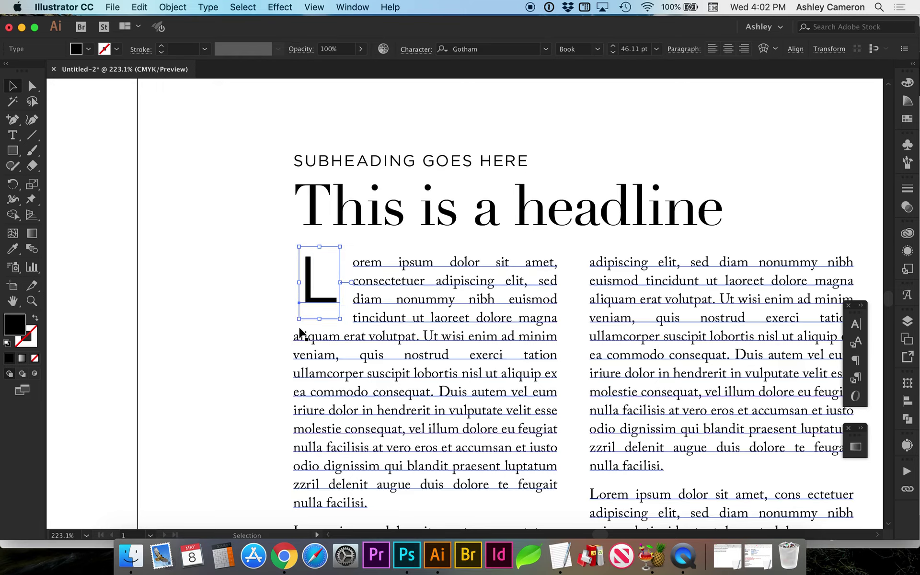
{"action": "key", "text": "Left"}
{"action": "key", "text": "Left"}
{"action": "key", "text": "Left"}
{"action": "key", "text": "Left"}
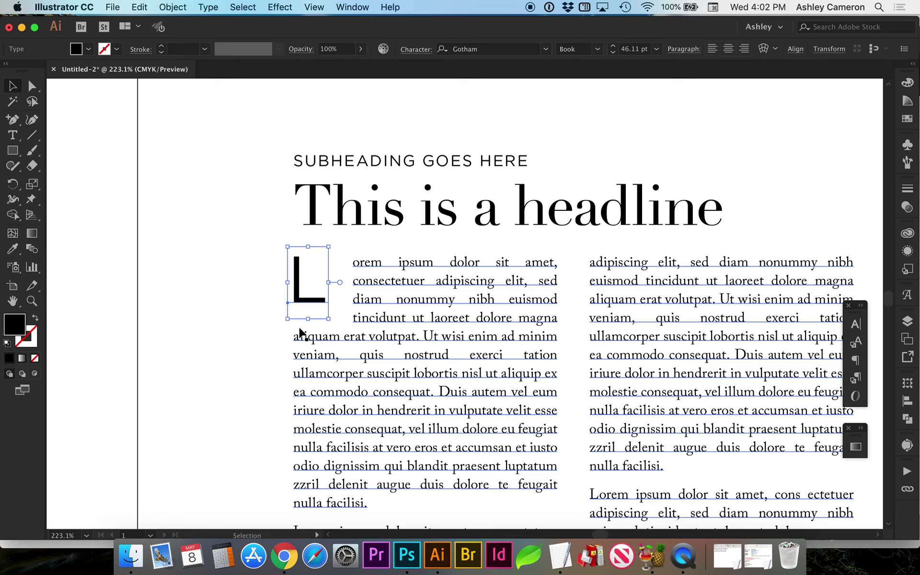
Nudge the drop cap's wrap rectangle three steps left to tighten the text
{"action": "left_click", "coordinate": [348, 320]}
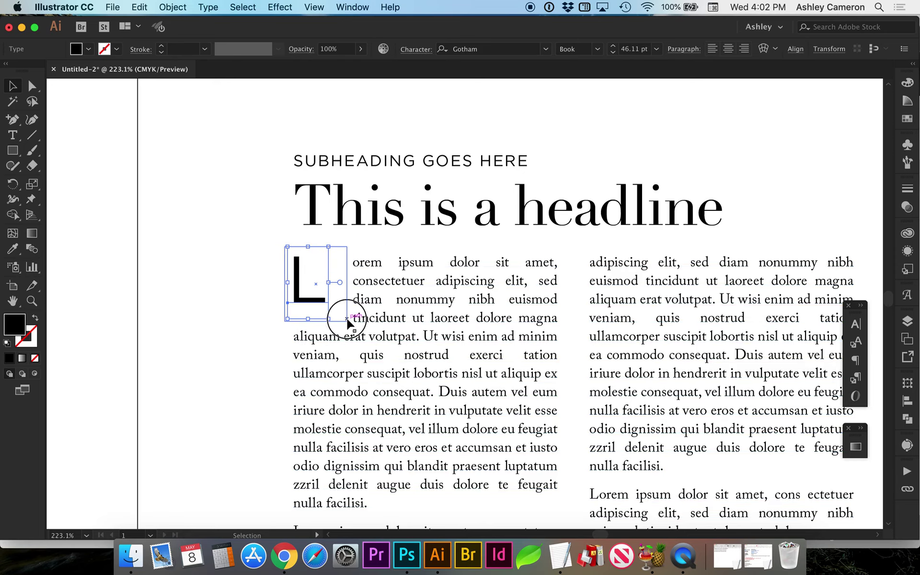
{"action": "key", "text": "Left"}
{"action": "key", "text": "Left"}
{"action": "key", "text": "Left"}
{"action": "key", "text": "Left"}
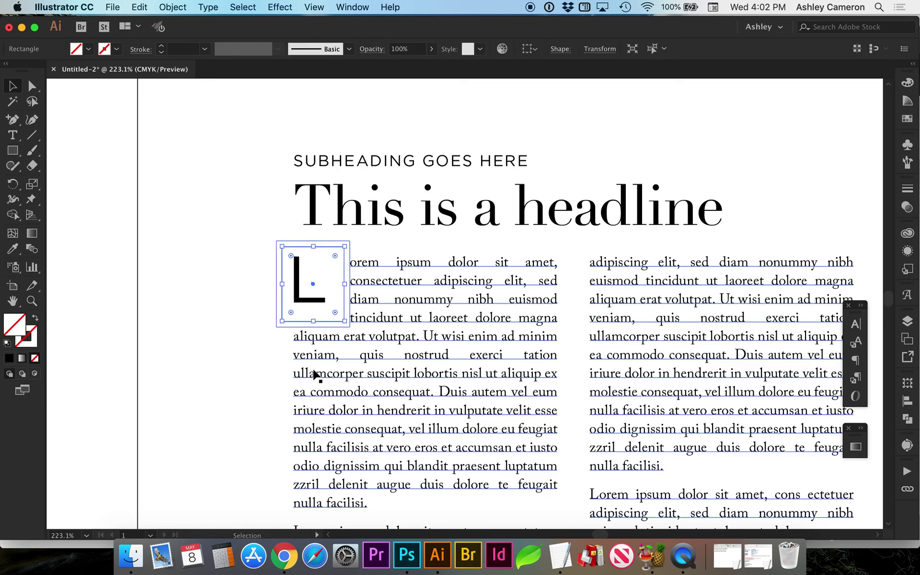
{"action": "key", "text": "Left"}
{"action": "key", "text": "Left"}
{"action": "key", "text": "Left"}
{"action": "key", "text": "Left"}
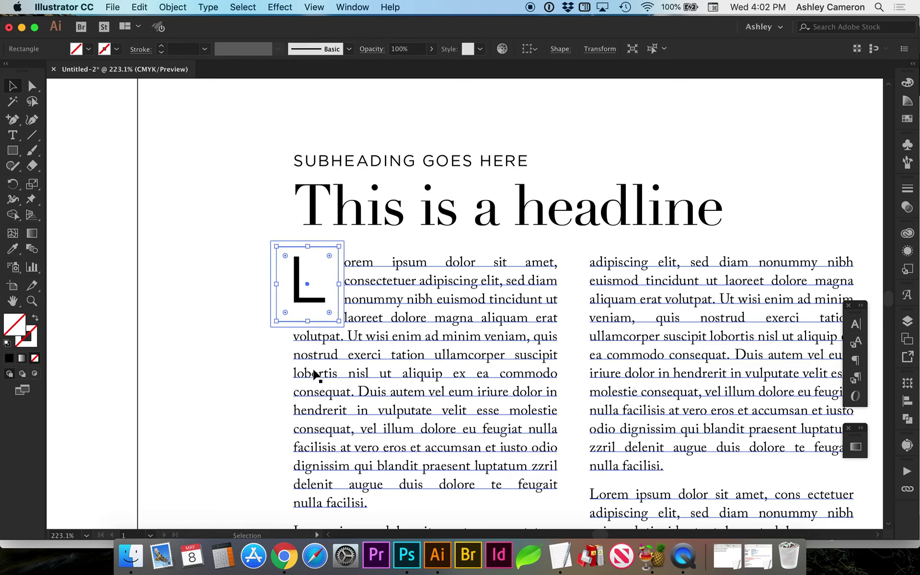
{"action": "key", "text": "Left"}
{"action": "key", "text": "Left"}
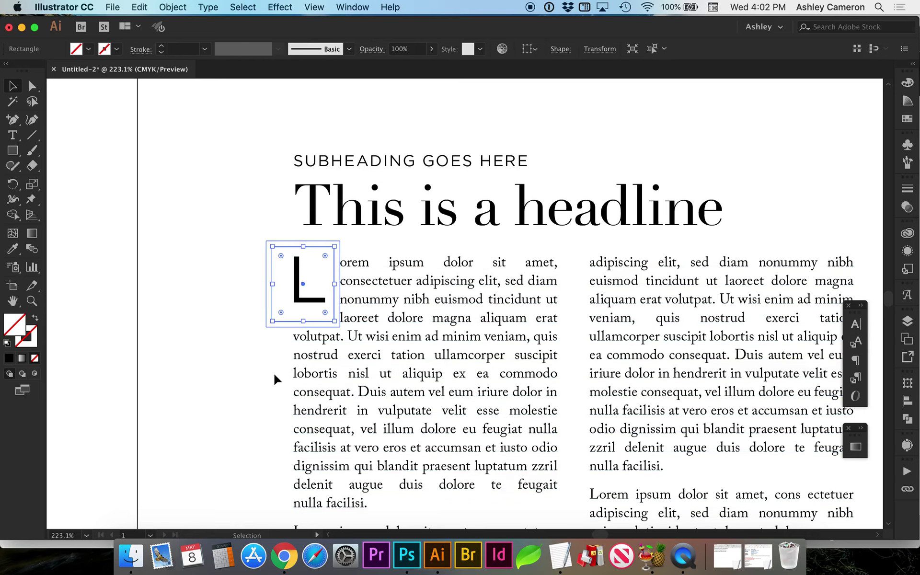
{"action": "left_click", "coordinate": [256, 377]}
{"action": "key", "text": "super+0"}
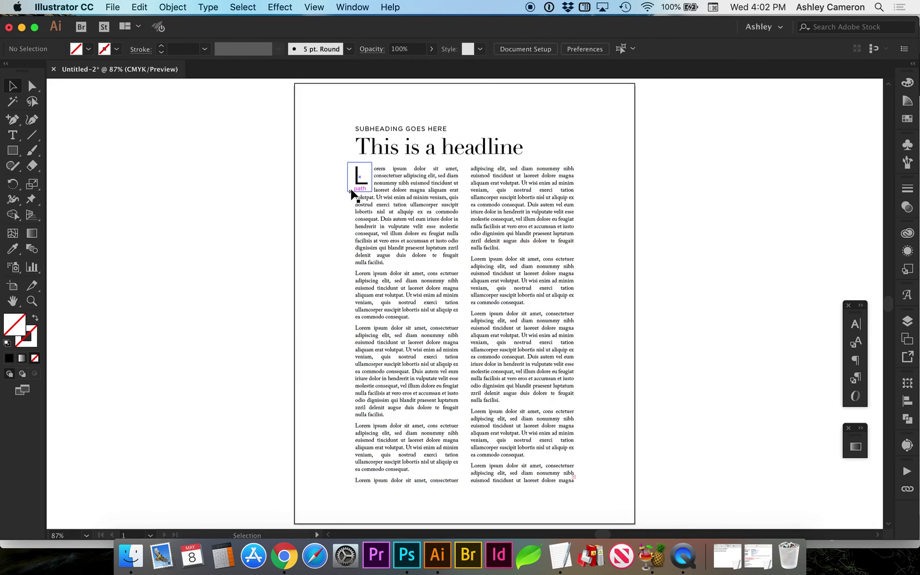
Shorten the wrap rectangle to 0.61 in so it indents three body lines
{"action": "left_click", "coordinate": [358, 186]}
{"action": "left_click_drag", "start_coordinate": [359, 192], "coordinate": [364, 187]}
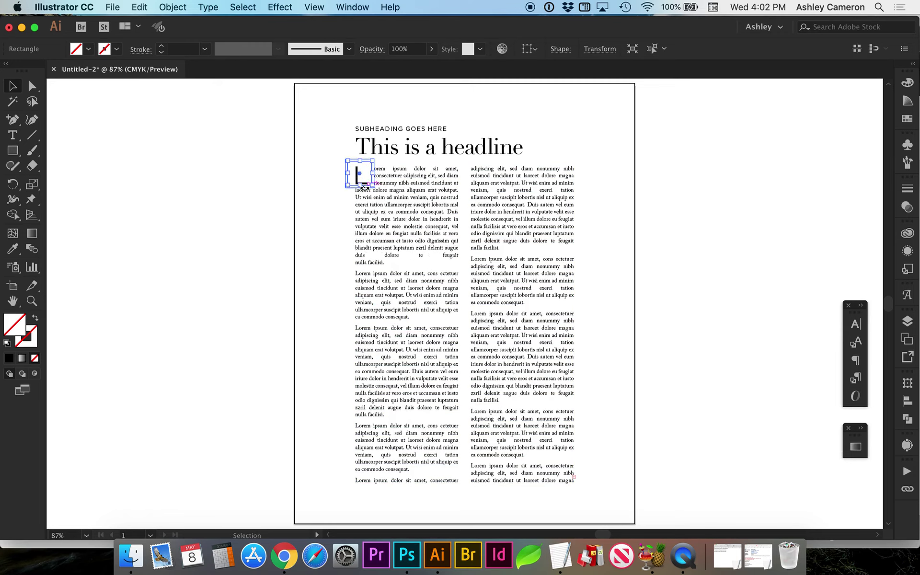
{"action": "left_click", "coordinate": [310, 221]}
{"action": "scroll", "coordinate": [298, 247], "scroll_direction": "right", "scroll_amount": 5}
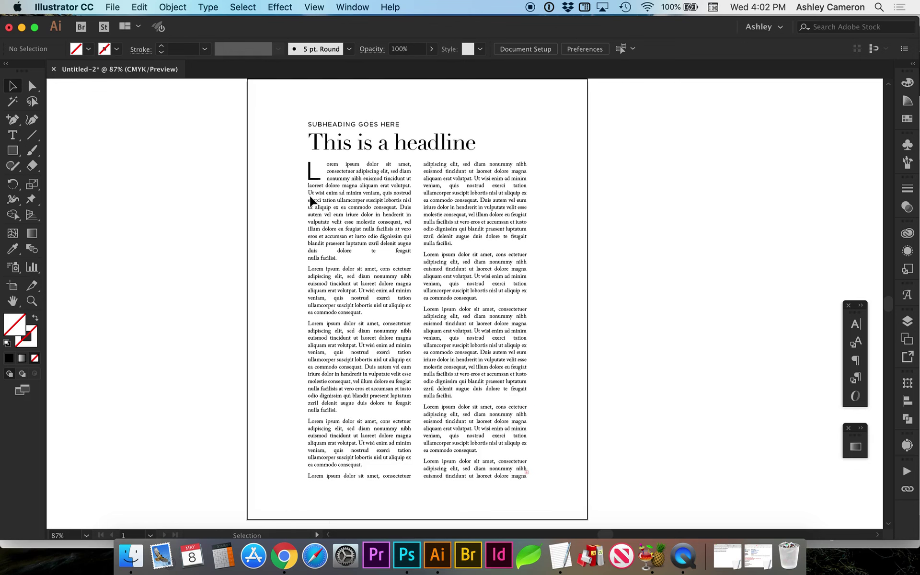
{"action": "scroll", "coordinate": [282, 295], "scroll_direction": "right", "scroll_amount": 1}
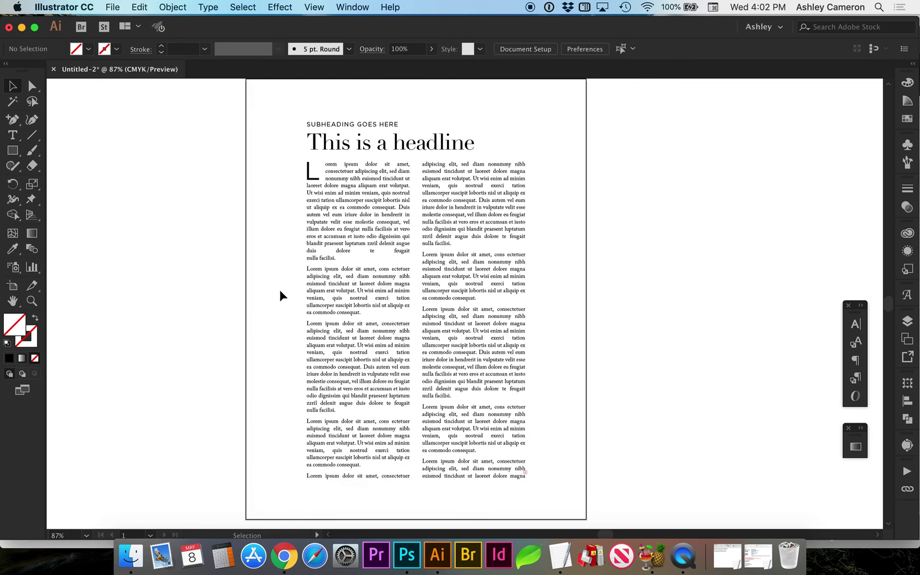
{"action": "left_click", "coordinate": [312, 181]}
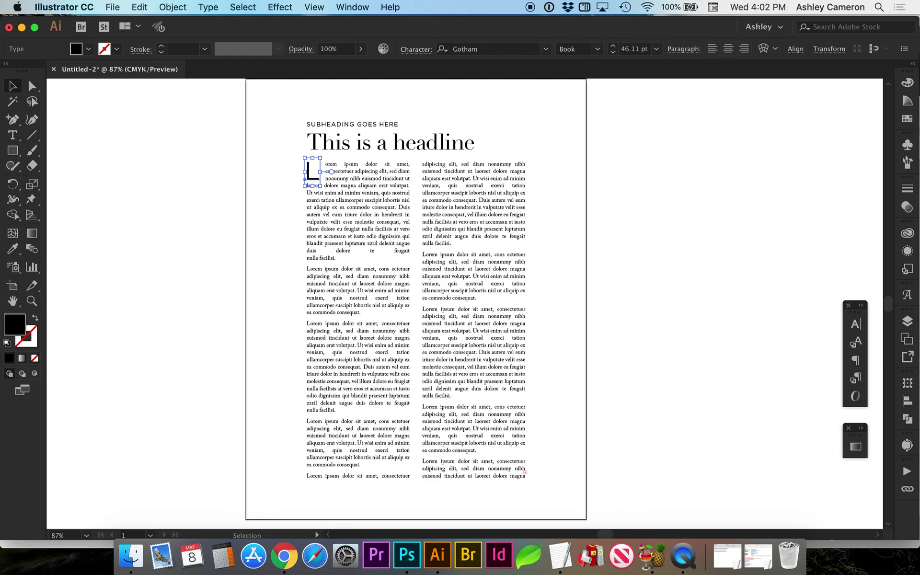
Fill the drop cap L with the green swatch C=50 M=0 Y=100 K=0
{"action": "left_click", "coordinate": [907, 120]}
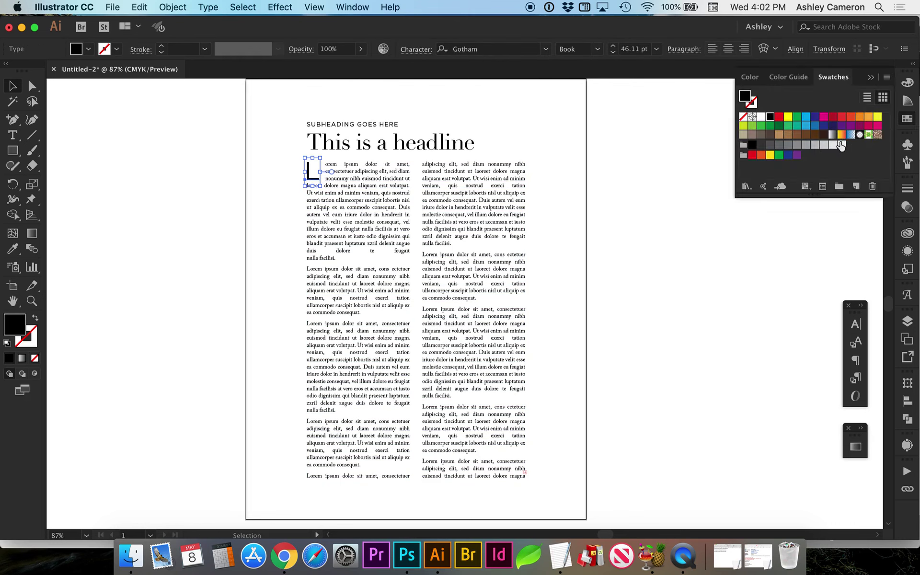
{"action": "left_click", "coordinate": [788, 145]}
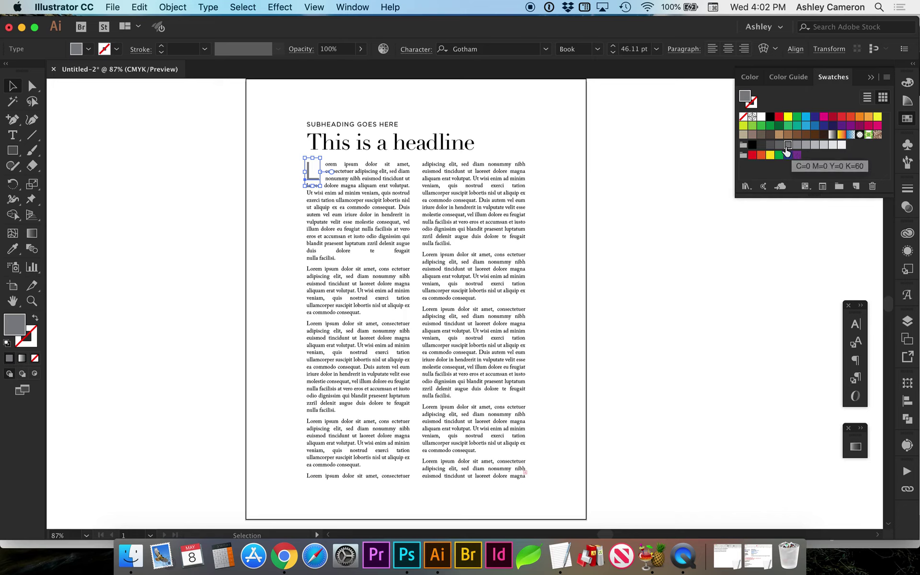
{"action": "left_click", "coordinate": [752, 126]}
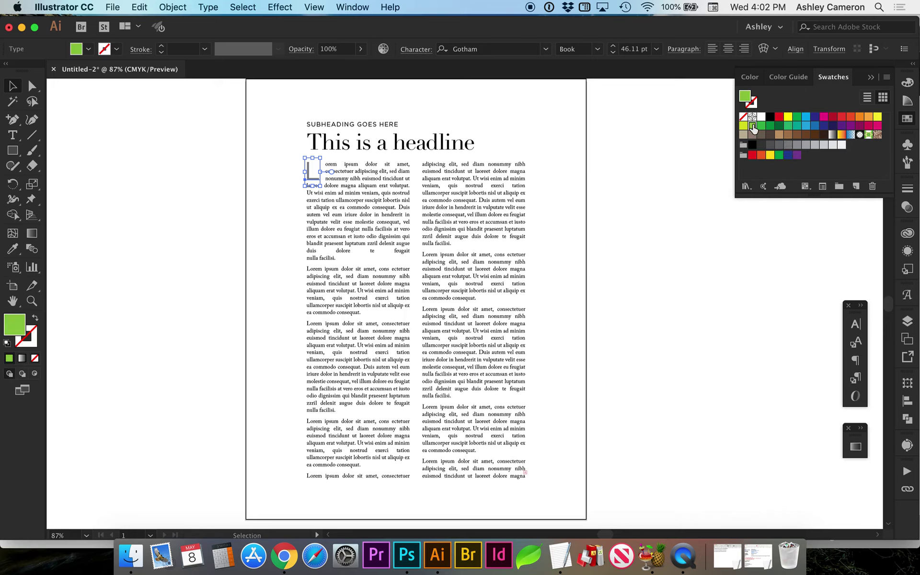
{"action": "left_click", "coordinate": [582, 295]}
{"action": "scroll", "coordinate": [569, 340], "scroll_direction": "up", "scroll_amount": 3}
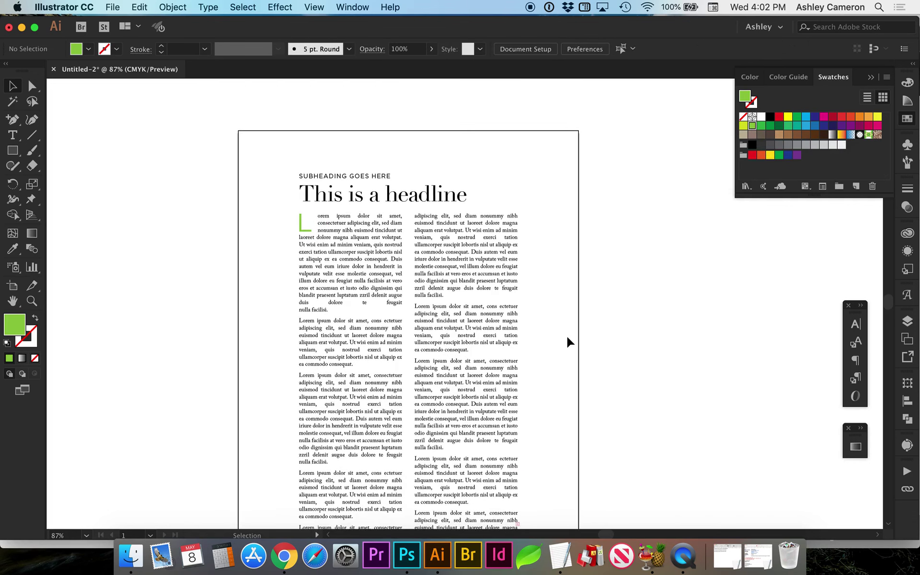
{"action": "scroll", "coordinate": [569, 341], "scroll_direction": "down", "scroll_amount": 1}
{"action": "left_click", "coordinate": [252, 243]}
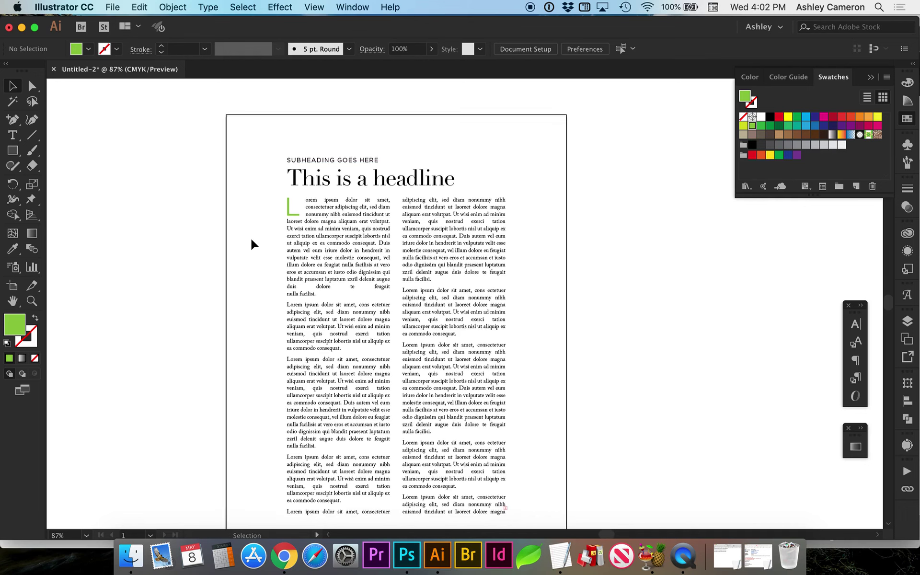
{"action": "scroll", "coordinate": [534, 170], "scroll_direction": "down", "scroll_amount": 2}
{"action": "left_click", "coordinate": [565, 485]}
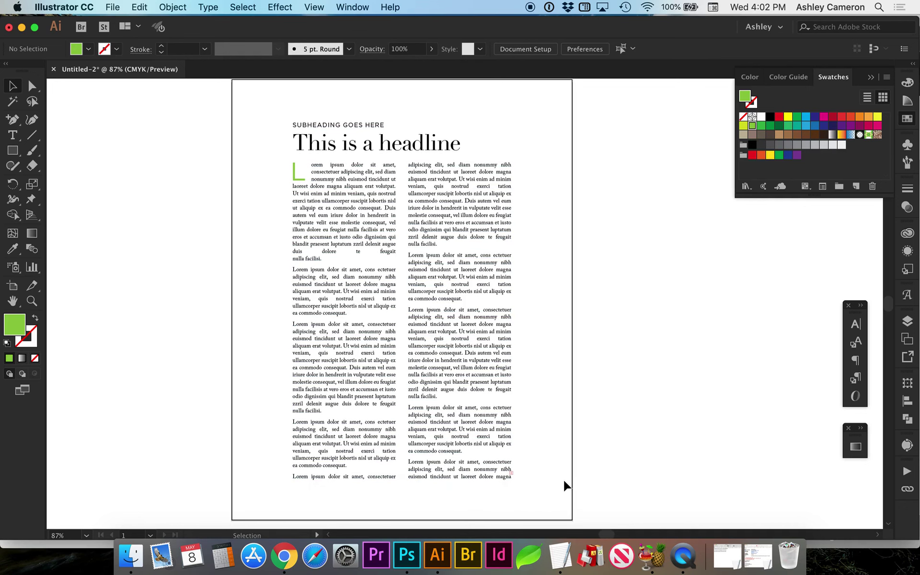
{"action": "scroll", "coordinate": [558, 456], "scroll_direction": "up", "scroll_amount": 1}
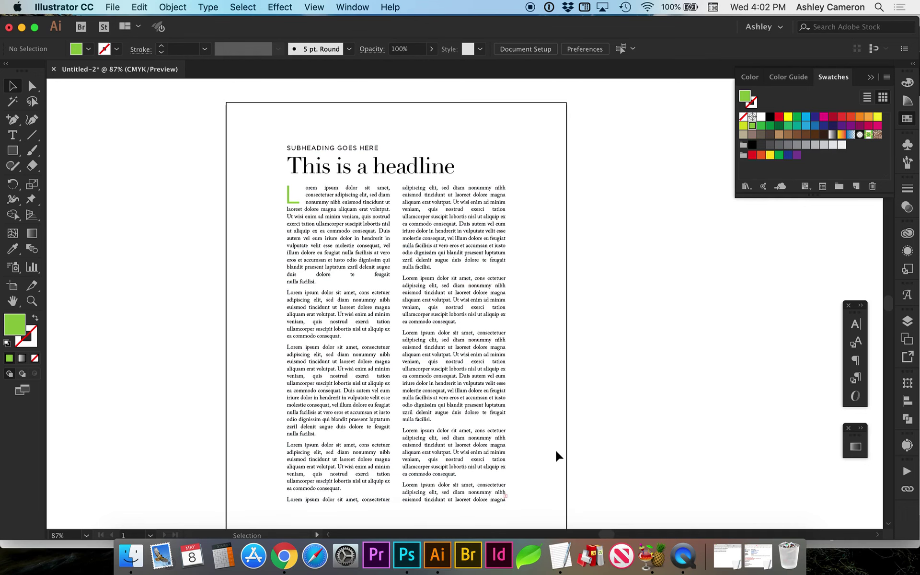
{"action": "scroll", "coordinate": [558, 456], "scroll_direction": "down", "scroll_amount": 1}
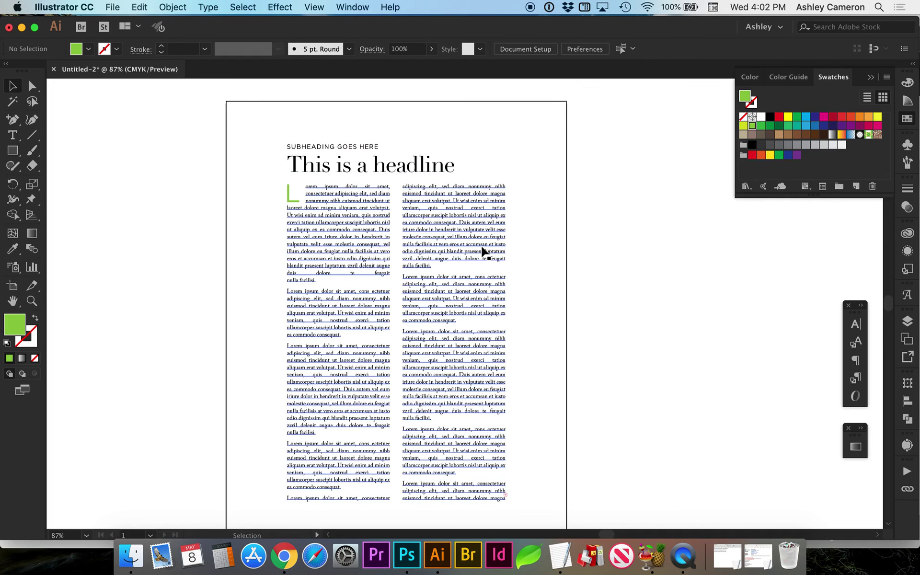
{"action": "left_click", "coordinate": [405, 193]}
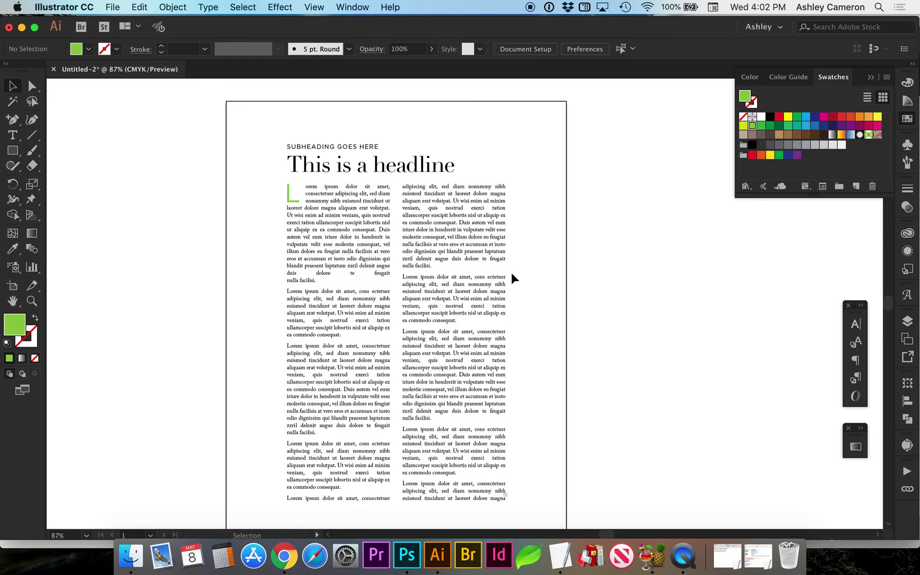
Place 'shoot me to the stars.jpg' atop the right column, scaled to about 4.21×2.81 in
{"action": "left_click_drag", "start_coordinate": [219, 538], "coordinate": [226, 299]}
{"action": "left_click_drag", "start_coordinate": [165, 292], "coordinate": [484, 292]}
{"action": "left_click_drag", "start_coordinate": [501, 283], "coordinate": [494, 283]}
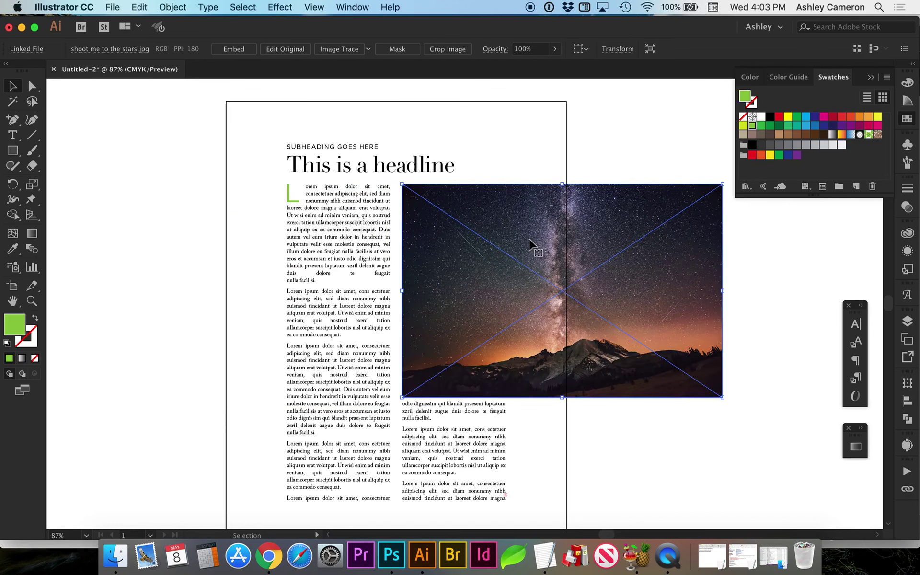
{"action": "left_click_drag", "start_coordinate": [721, 398], "coordinate": [549, 323]}
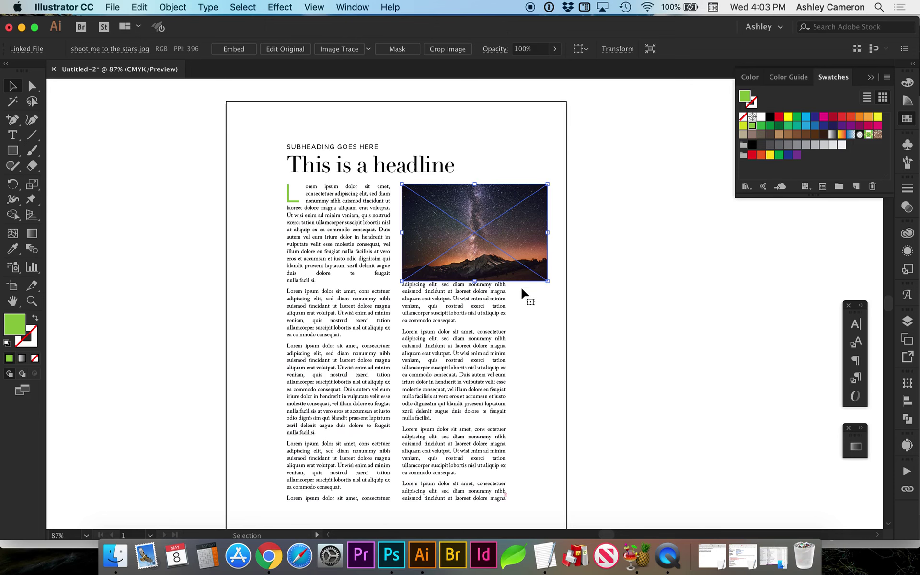
{"action": "key", "text": "z"}
{"action": "left_click_drag", "start_coordinate": [467, 308], "coordinate": [376, 169]}
{"action": "key", "text": "v"}
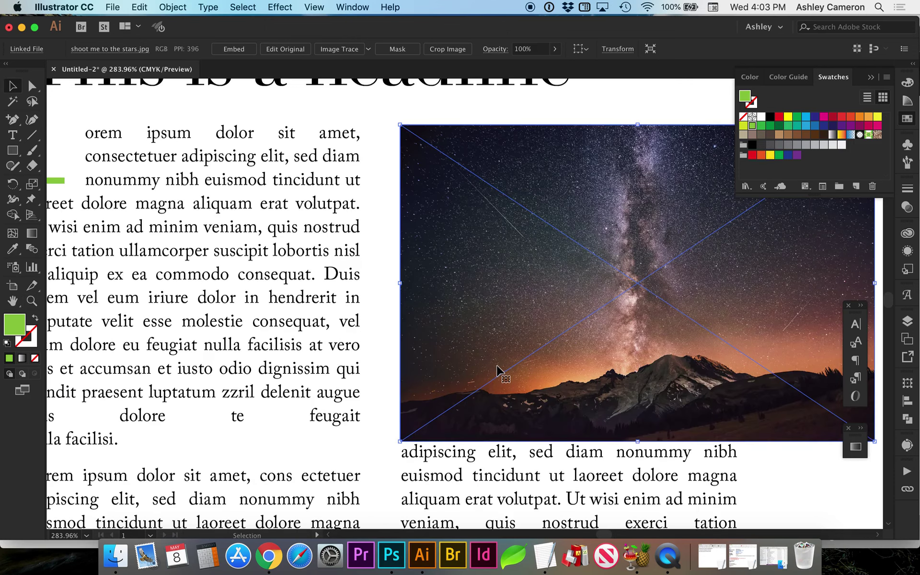
{"action": "left_click_drag", "start_coordinate": [497, 371], "coordinate": [500, 369]}
{"action": "key", "text": "super+0"}
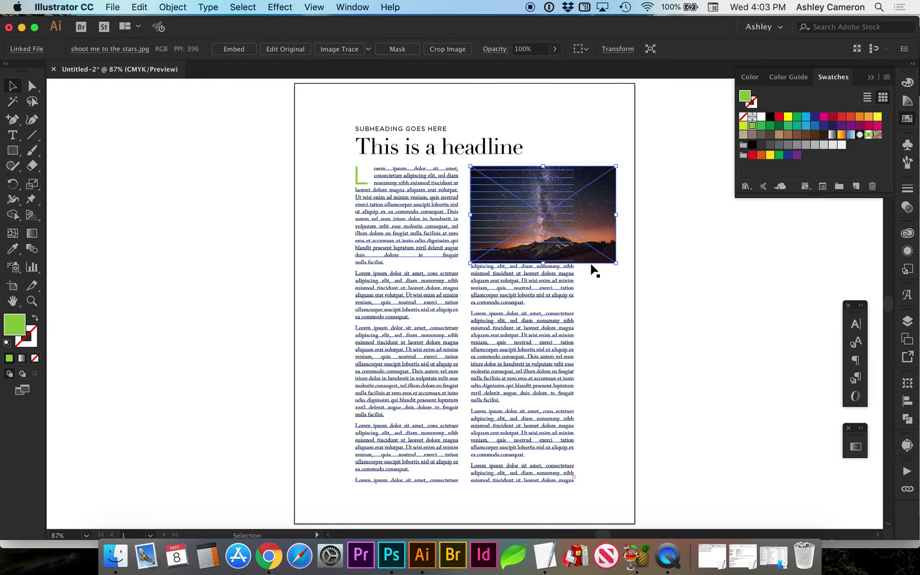
Apply Object > Text Wrap > Make to the star photo so the column text flows below
{"action": "left_click", "coordinate": [174, 8]}
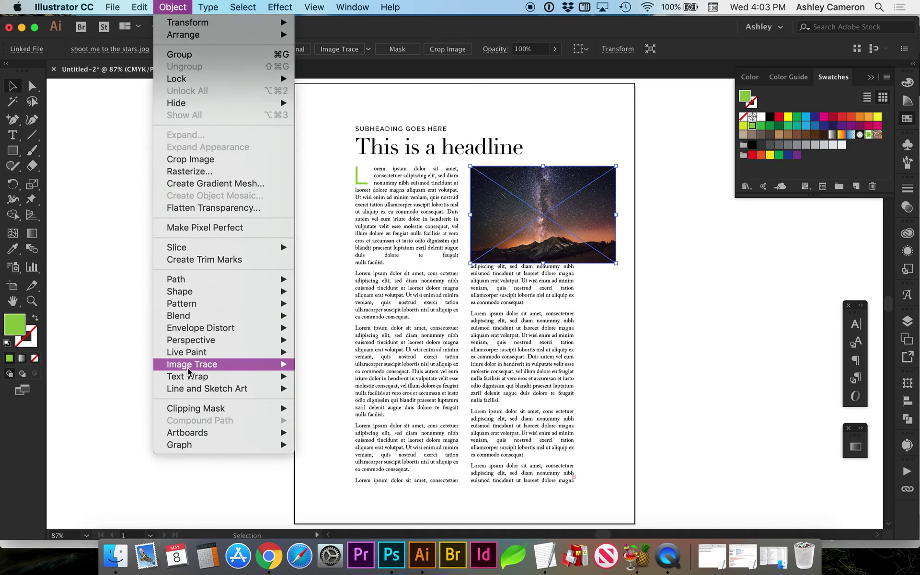
{"action": "mouse_move", "coordinate": [191, 376]}
{"action": "left_click", "coordinate": [320, 380]}
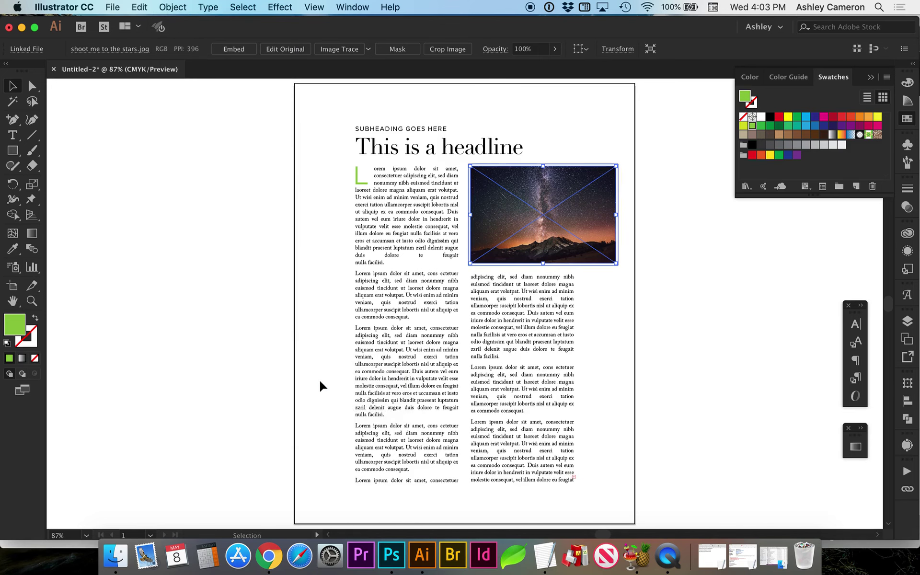
{"action": "left_click", "coordinate": [618, 297]}
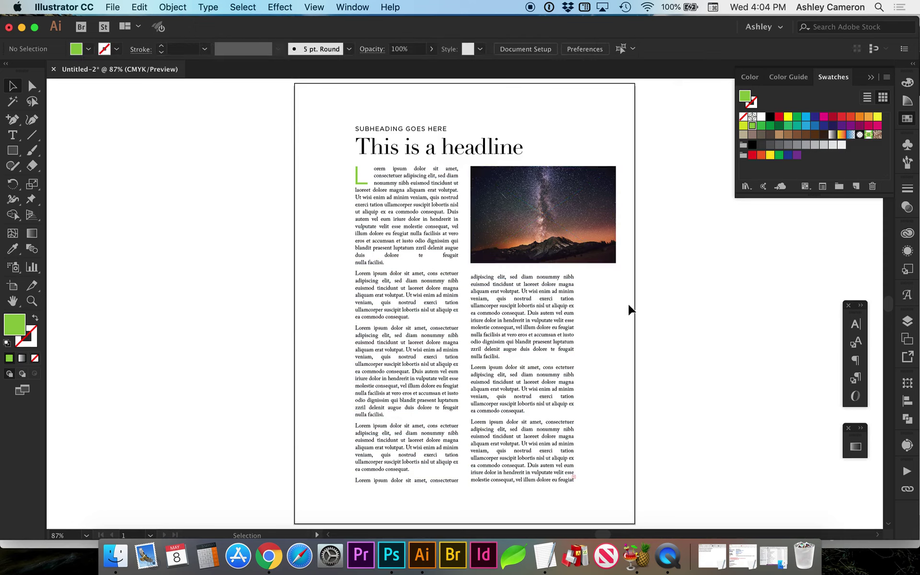
{"action": "left_click", "coordinate": [540, 260]}
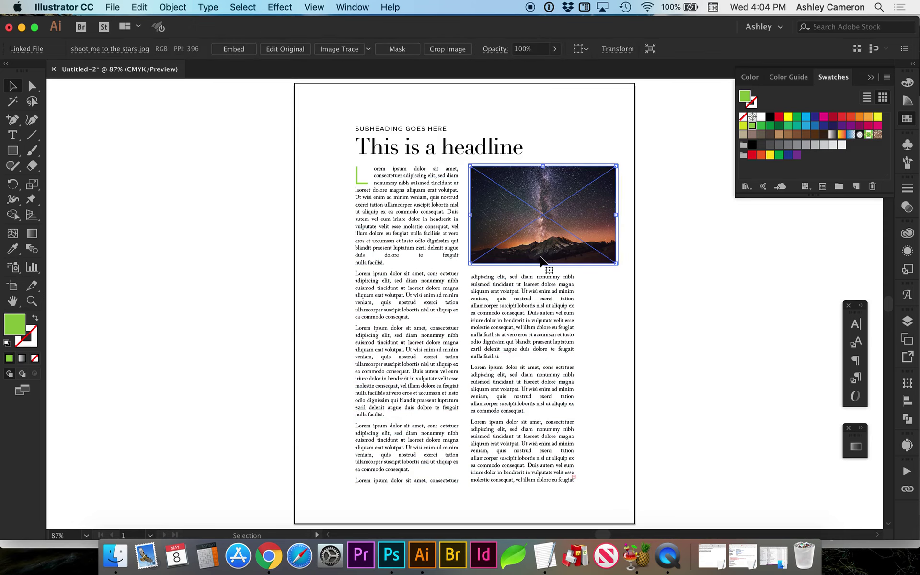
{"action": "left_click", "coordinate": [606, 313]}
{"action": "key", "text": "m"}
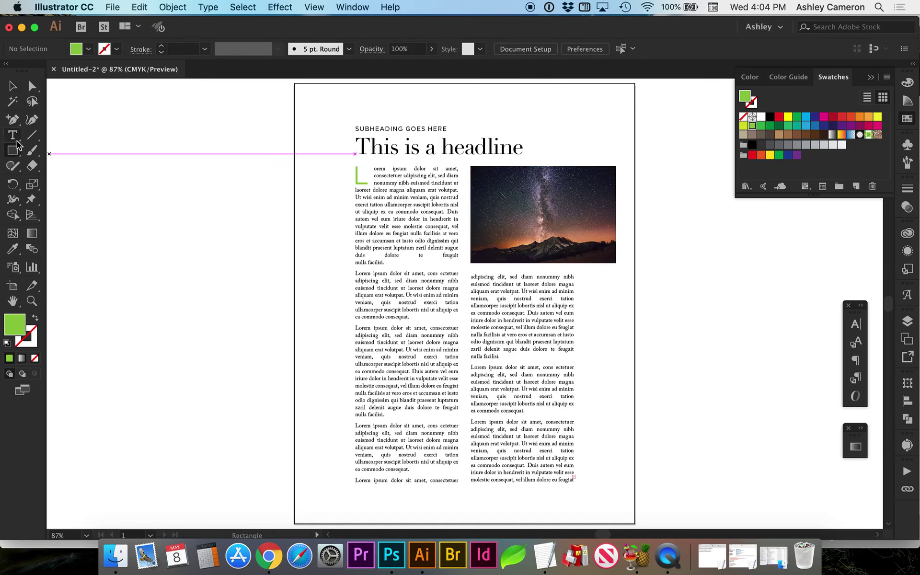
Type the caption 'This is a caption for the image' in a text area below the photo
{"action": "key", "text": "t"}
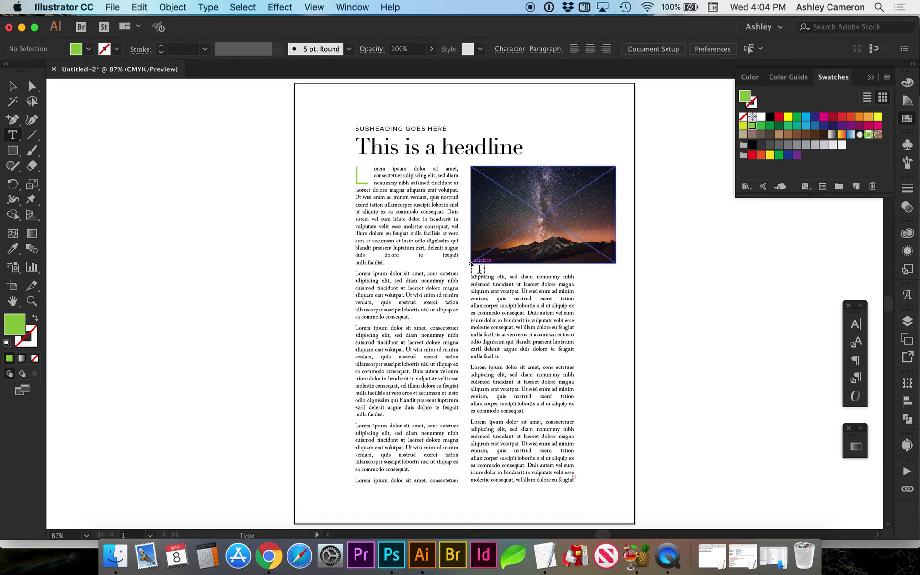
{"action": "left_click_drag", "start_coordinate": [526, 278], "coordinate": [618, 280]}
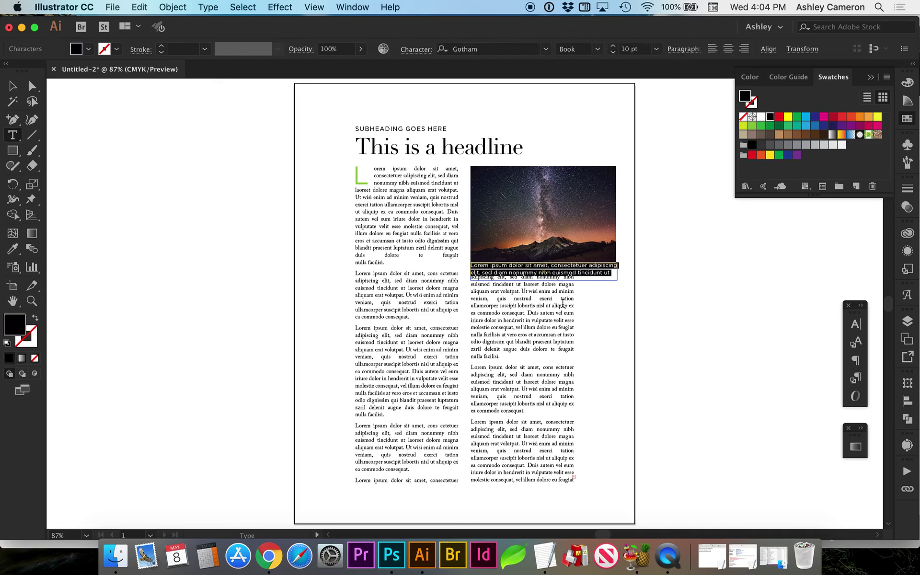
{"action": "type", "text": "This is a caption for the image"}
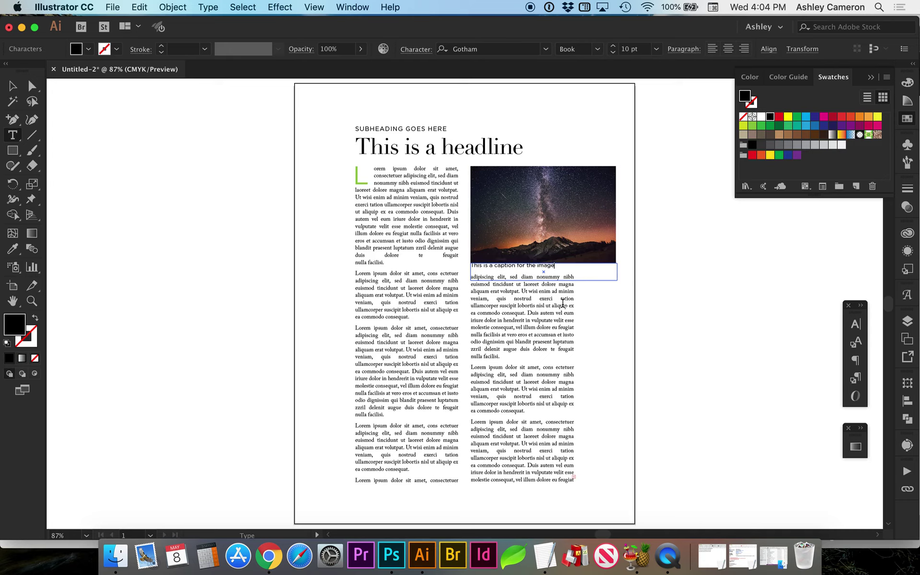
Style the caption like the body text, centered, 9 pt Caslon Italic in dark grey
{"action": "key", "text": "super+a"}
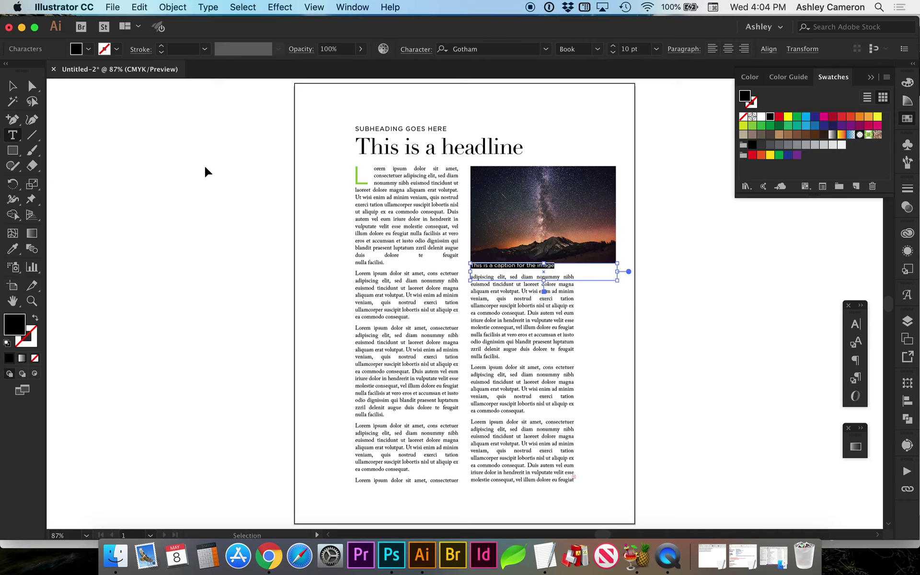
{"action": "left_click", "coordinate": [12, 250]}
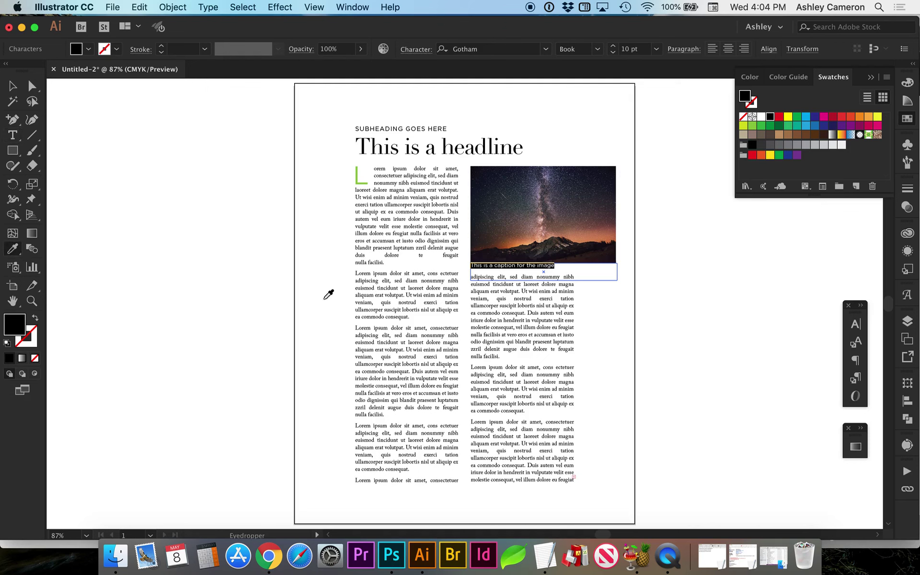
{"action": "left_click", "coordinate": [377, 281]}
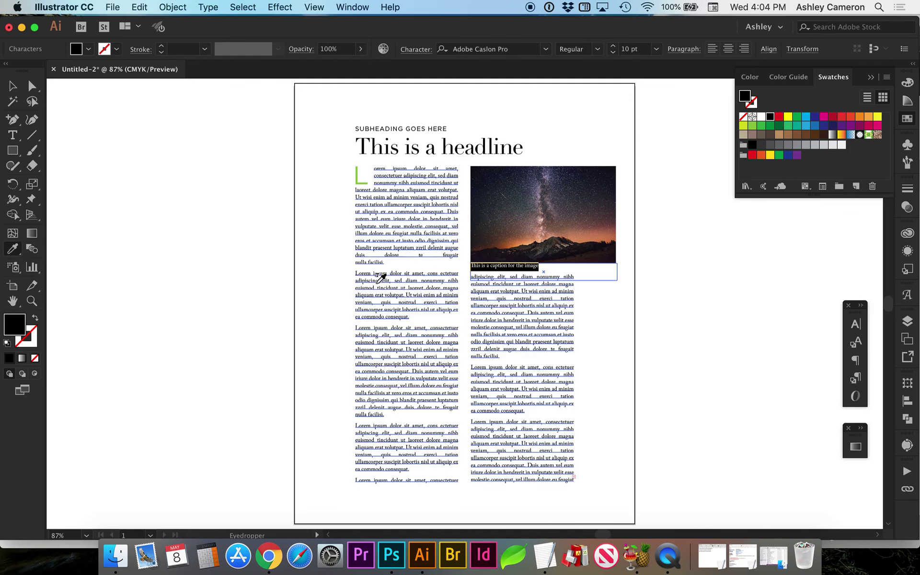
{"action": "left_click", "coordinate": [728, 49]}
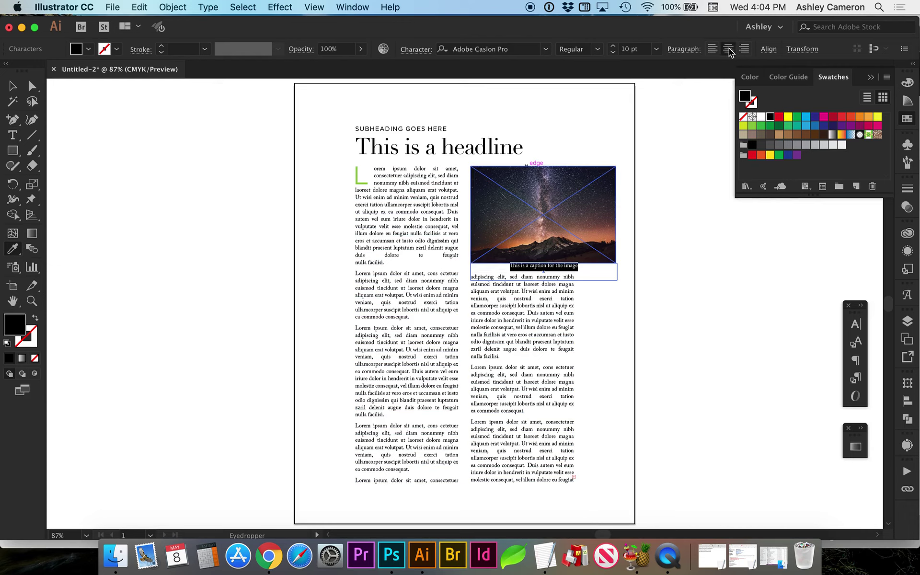
{"action": "left_click", "coordinate": [617, 54]}
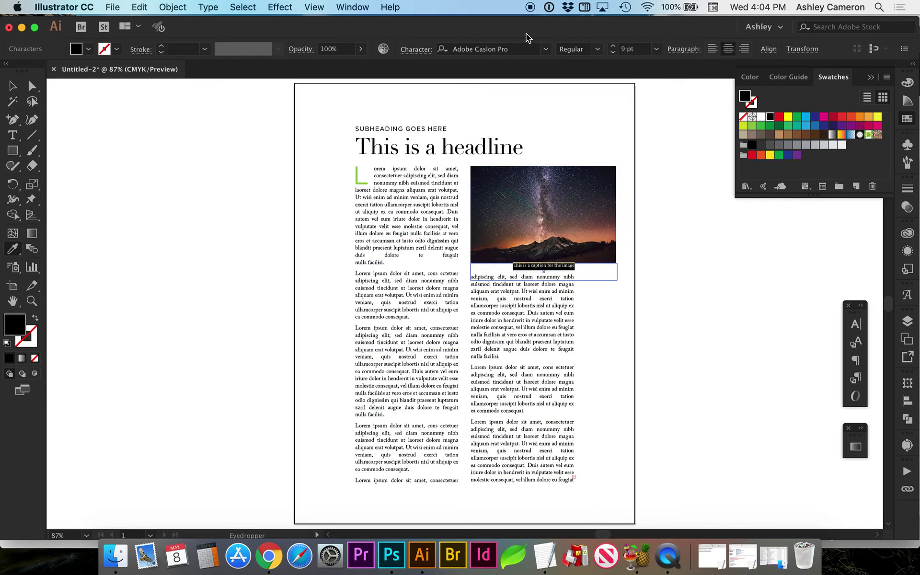
{"action": "left_click", "coordinate": [597, 48]}
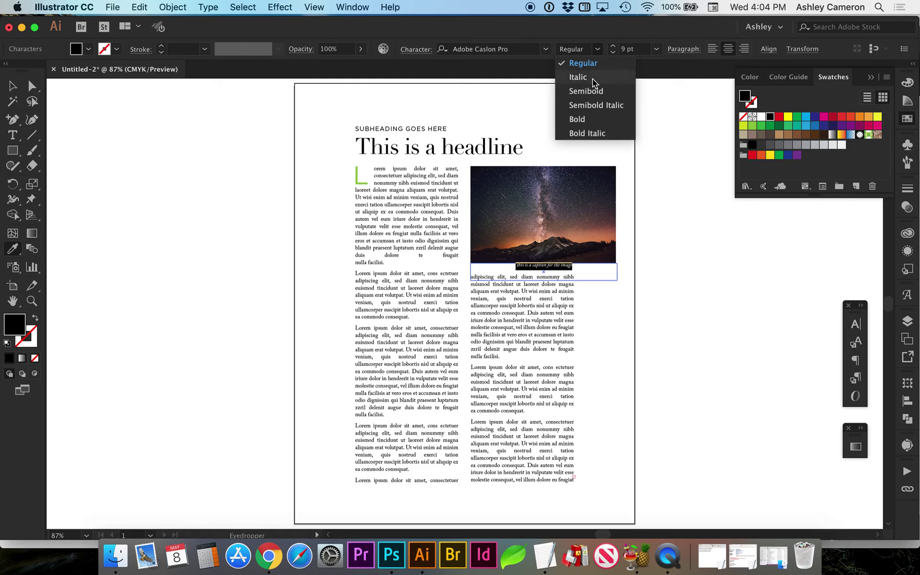
{"action": "left_click", "coordinate": [593, 79]}
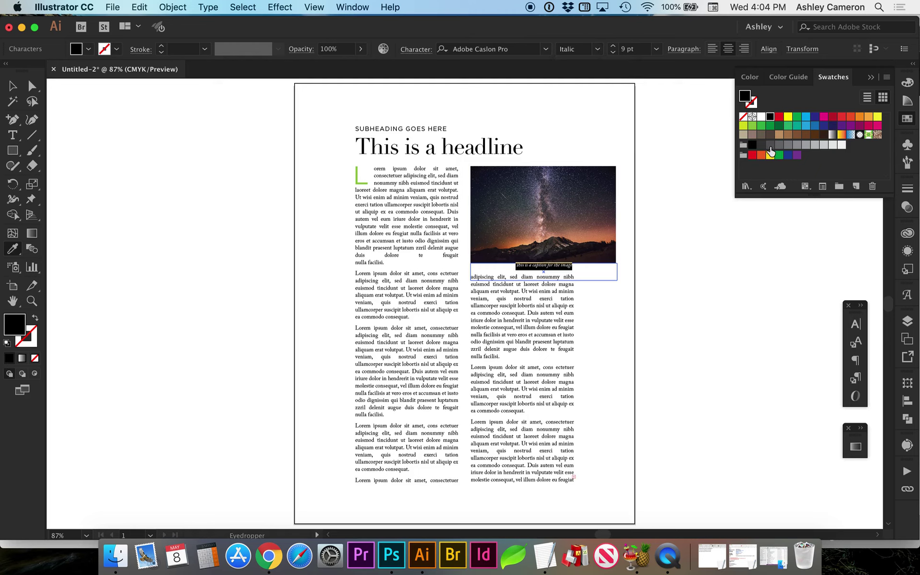
{"action": "left_click", "coordinate": [770, 145]}
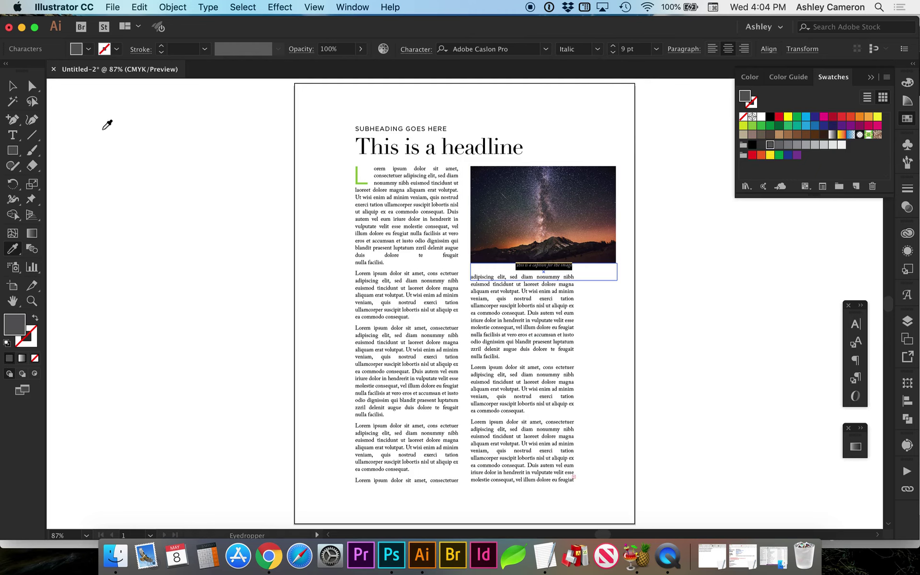
{"action": "left_click", "coordinate": [13, 88]}
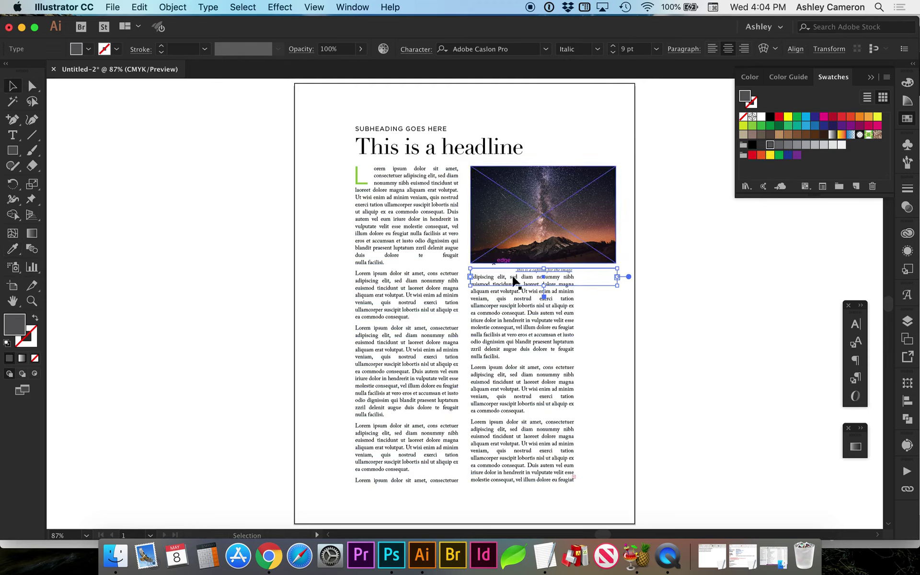
Shorten the caption frame to one line and make body text wrap around it
{"action": "left_click_drag", "start_coordinate": [544, 286], "coordinate": [544, 277]}
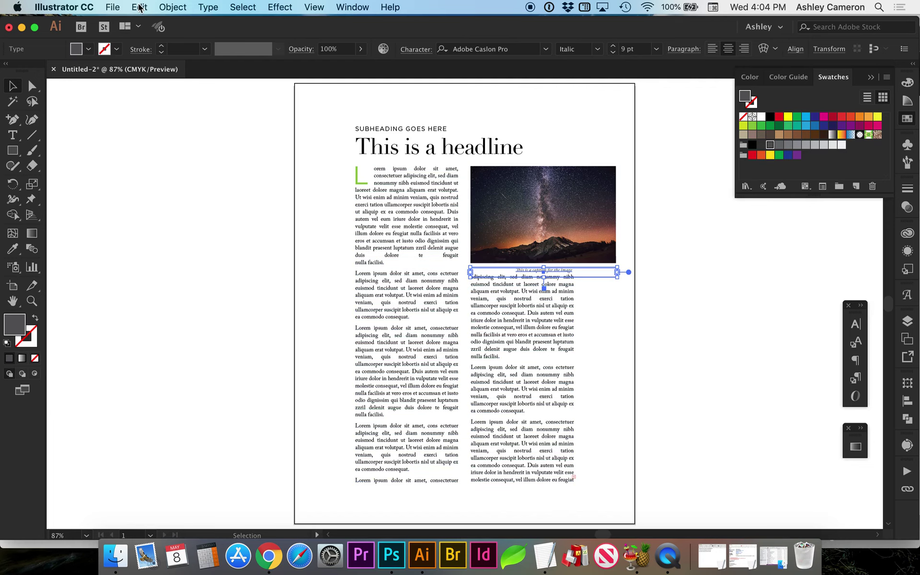
{"action": "left_click", "coordinate": [172, 7]}
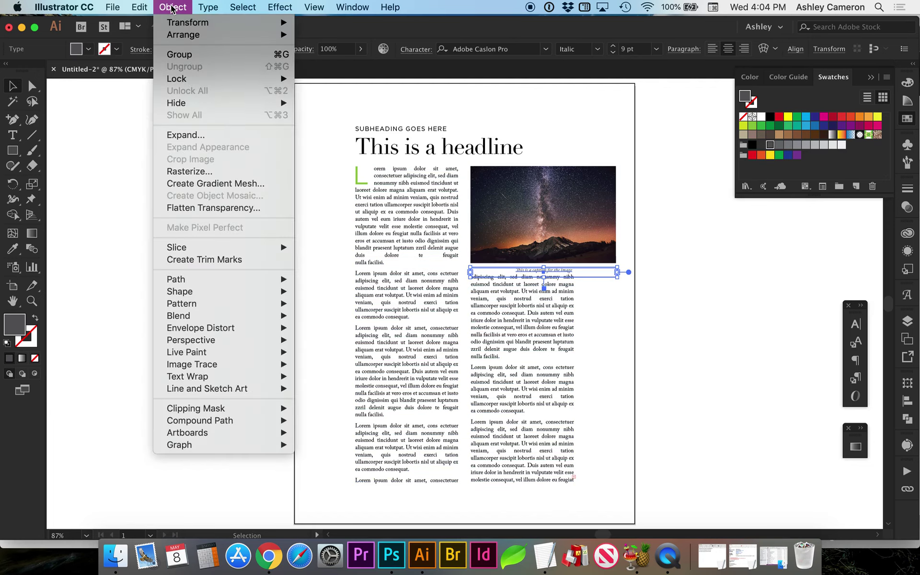
{"action": "mouse_move", "coordinate": [182, 381]}
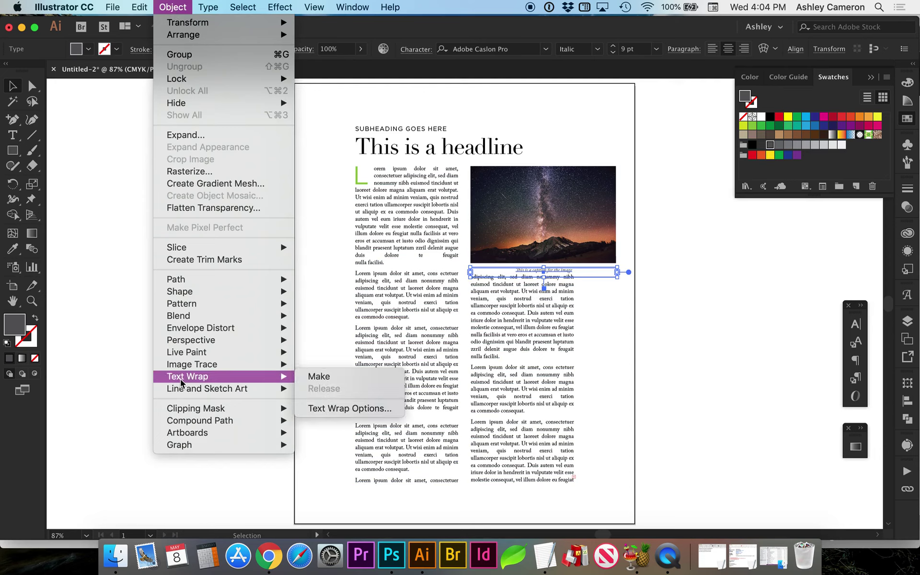
{"action": "left_click", "coordinate": [350, 380]}
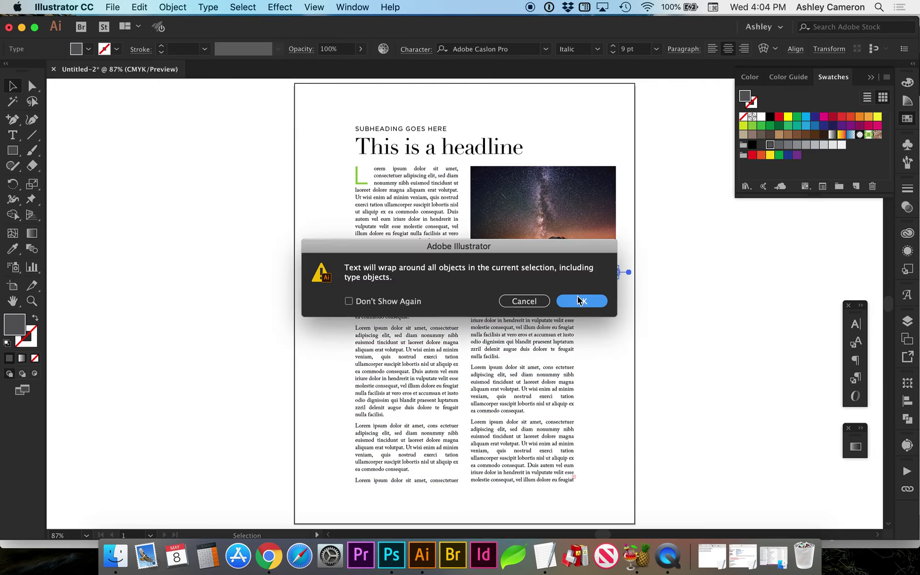
{"action": "left_click", "coordinate": [581, 300]}
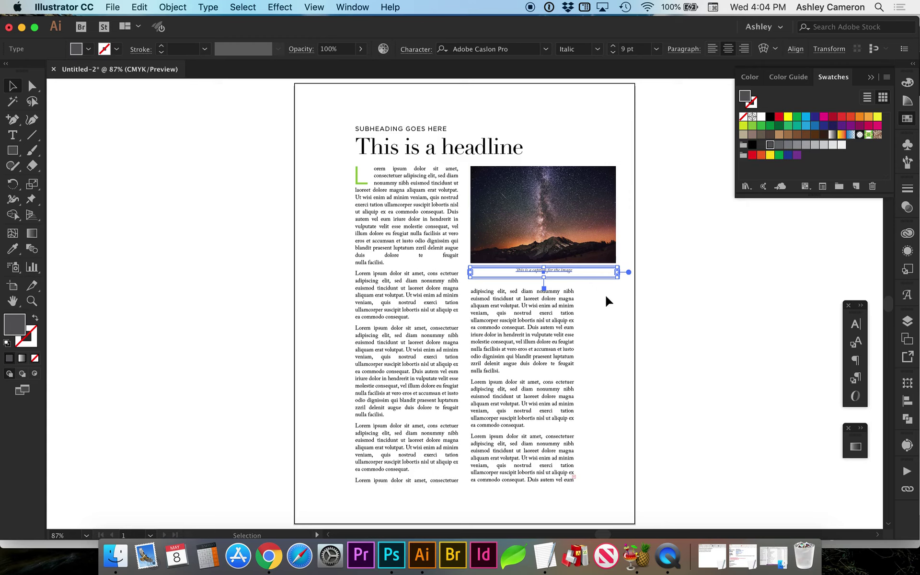
{"action": "left_click", "coordinate": [606, 301]}
Nudge the caption slightly lower, then select it together with the photo
{"action": "left_click", "coordinate": [563, 278]}
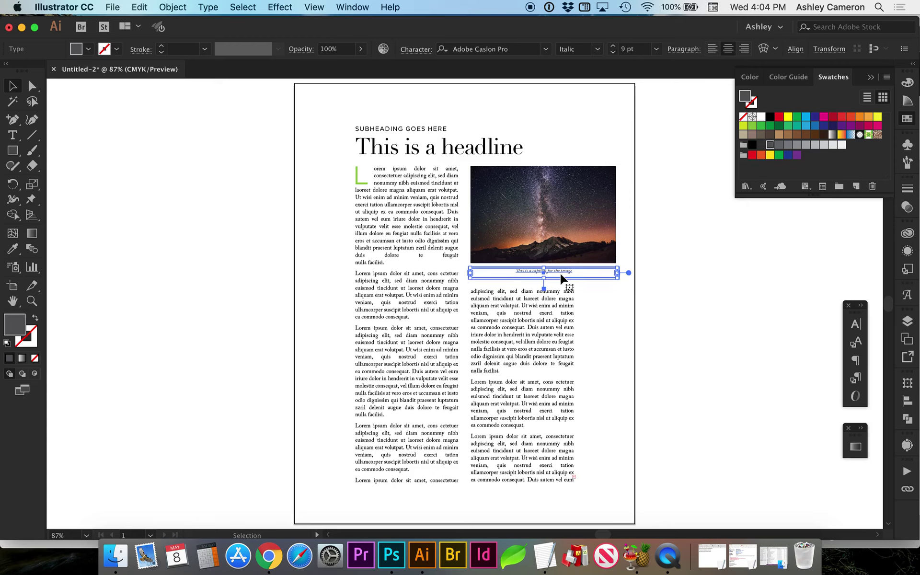
{"action": "left_click_drag", "start_coordinate": [561, 276], "coordinate": [561, 277]}
{"action": "left_click", "coordinate": [674, 300]}
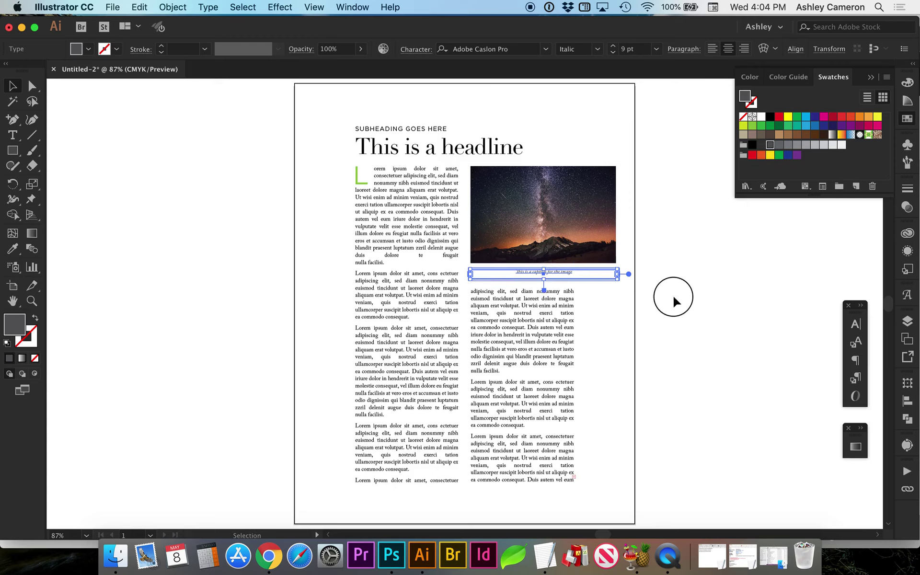
{"action": "scroll", "coordinate": [666, 345], "scroll_direction": "down", "scroll_amount": 1}
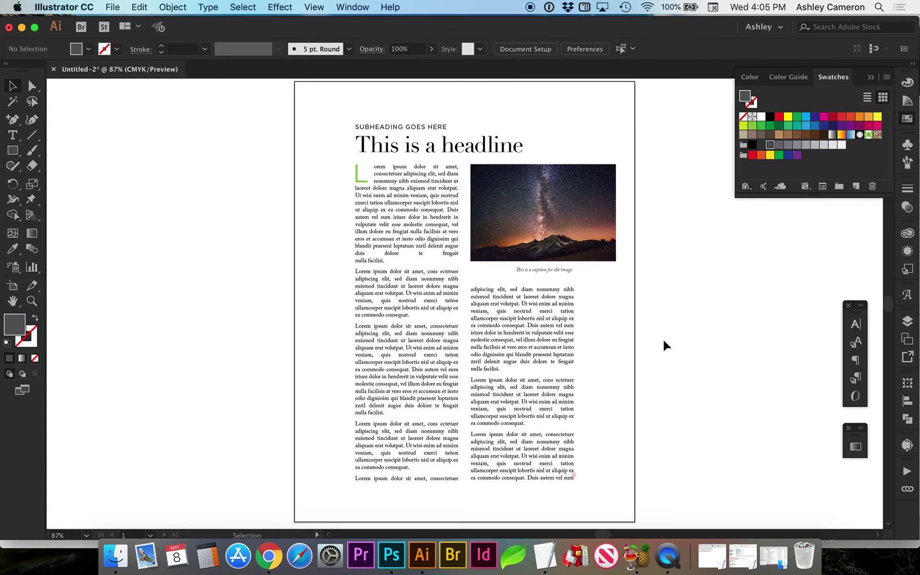
{"action": "left_click", "coordinate": [549, 271]}
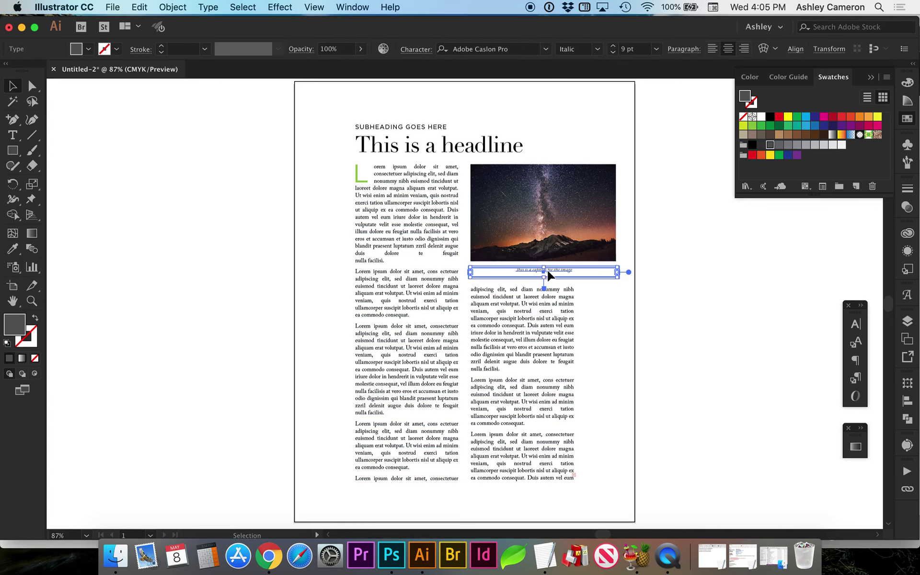
{"action": "left_click", "coordinate": [580, 192], "text": "shift"}
Drag the photo and caption down to mid-column and nudge them one step lower
{"action": "left_click_drag", "start_coordinate": [580, 192], "coordinate": [585, 325]}
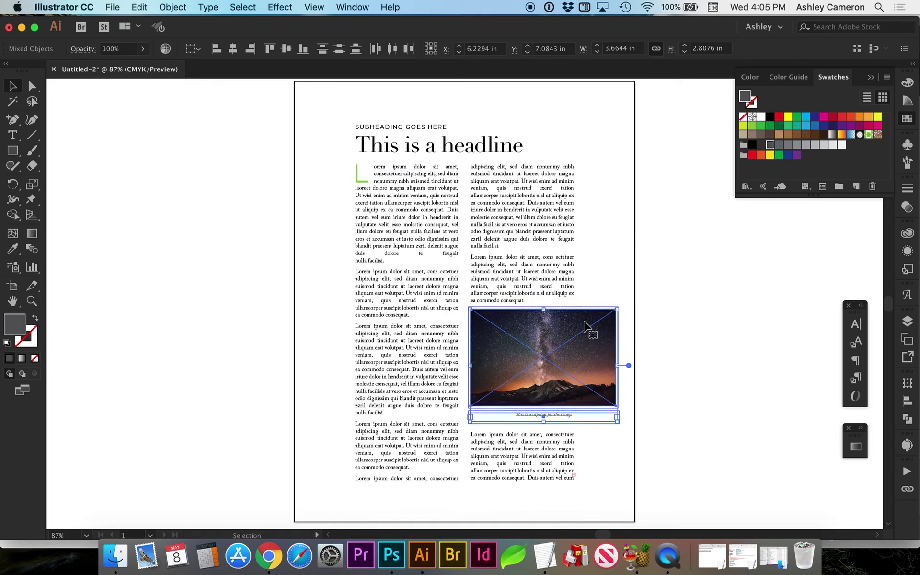
{"action": "key", "text": "Down"}
{"action": "key", "text": "Down"}
{"action": "key", "text": "Down"}
{"action": "key", "text": "Down"}
{"action": "key", "text": "Down"}
{"action": "key", "text": "Down"}
{"action": "key", "text": "Down"}
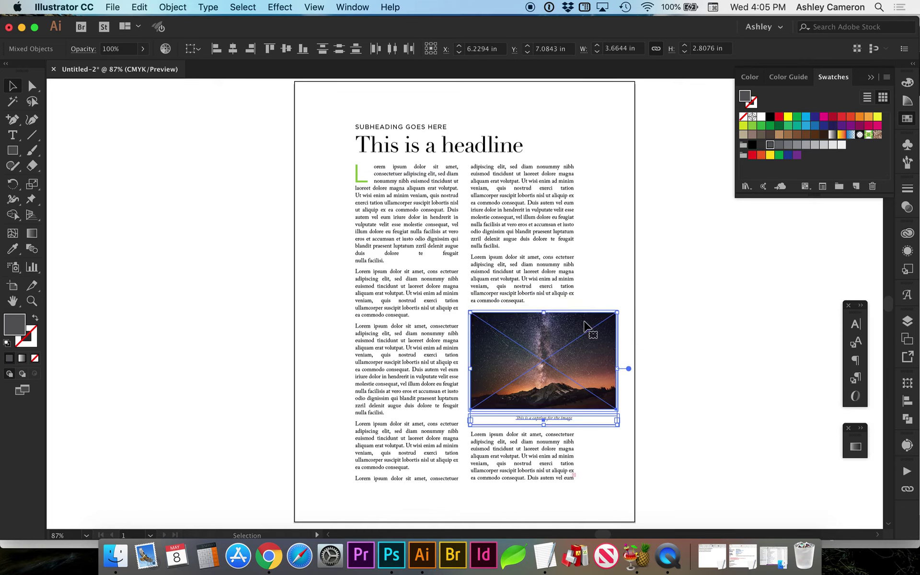
{"action": "left_click", "coordinate": [689, 331]}
{"action": "scroll", "coordinate": [621, 320], "scroll_direction": "right", "scroll_amount": 2}
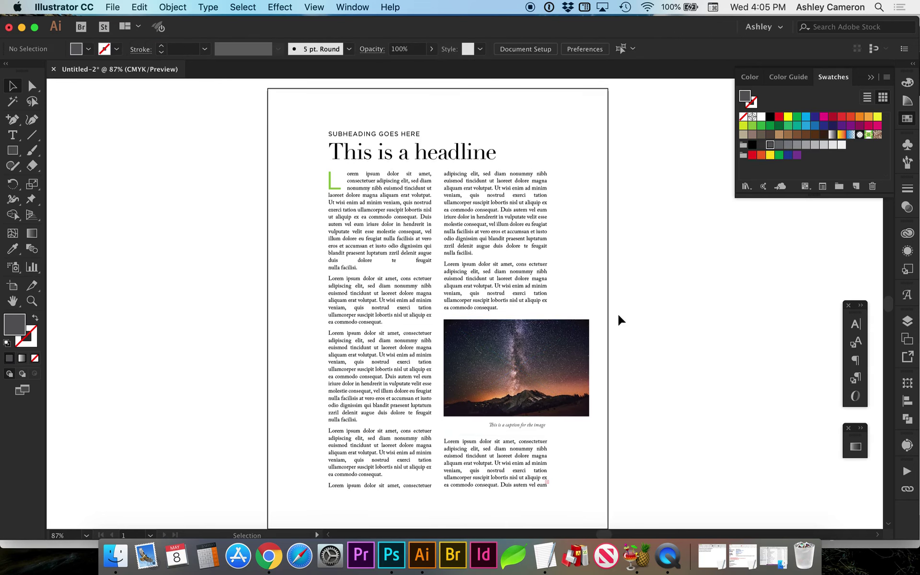
Try stretching and enlarging the headline, undo both, then select the subheading
{"action": "left_click", "coordinate": [463, 156]}
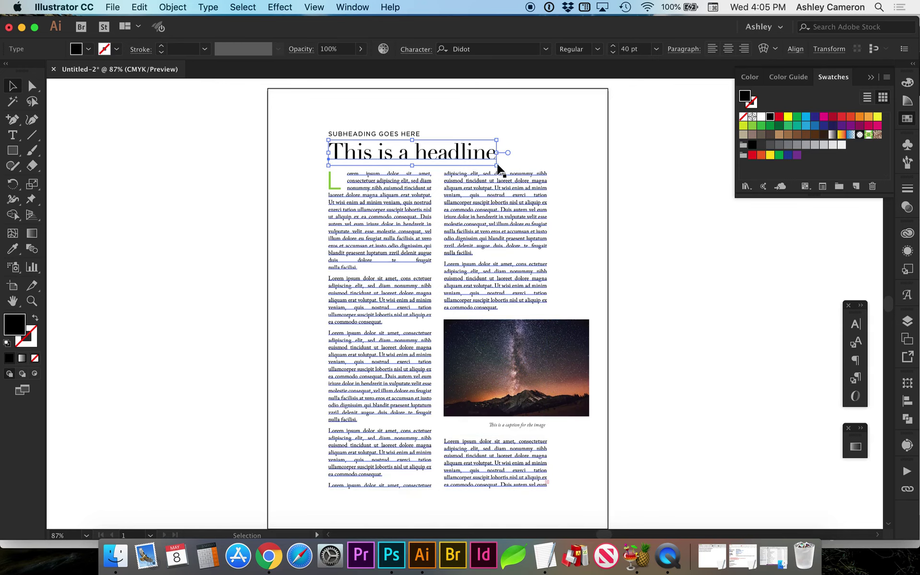
{"action": "left_click_drag", "start_coordinate": [497, 153], "coordinate": [518, 156]}
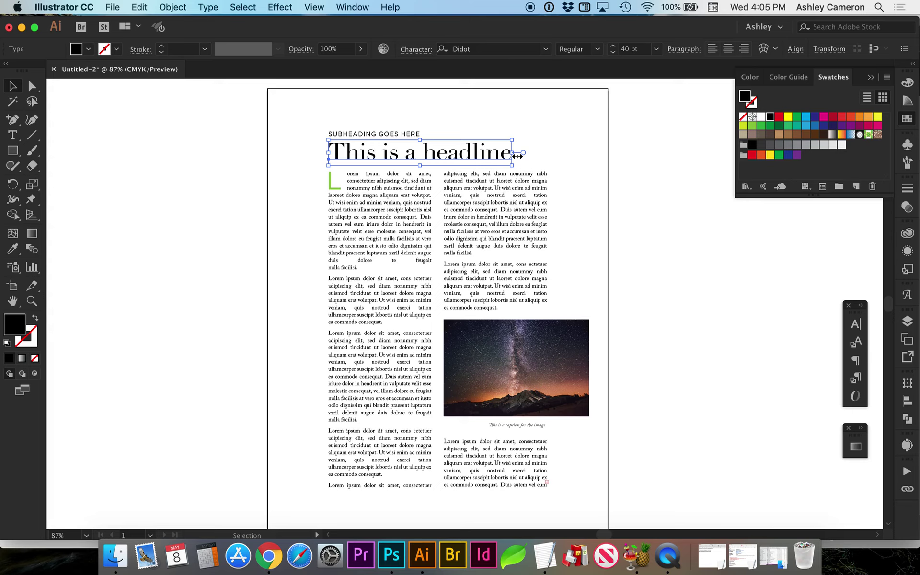
{"action": "key", "text": "super+z"}
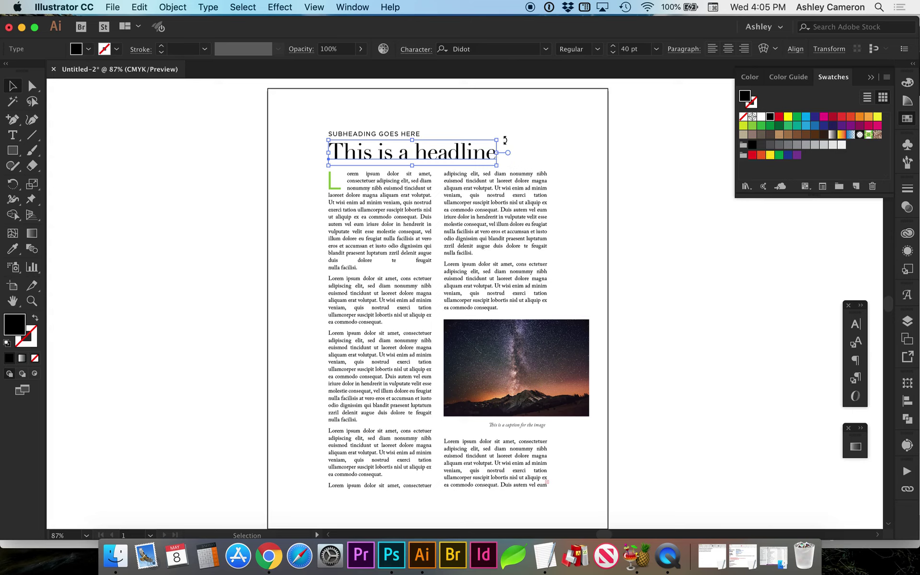
{"action": "left_click_drag", "start_coordinate": [497, 140], "coordinate": [518, 129]}
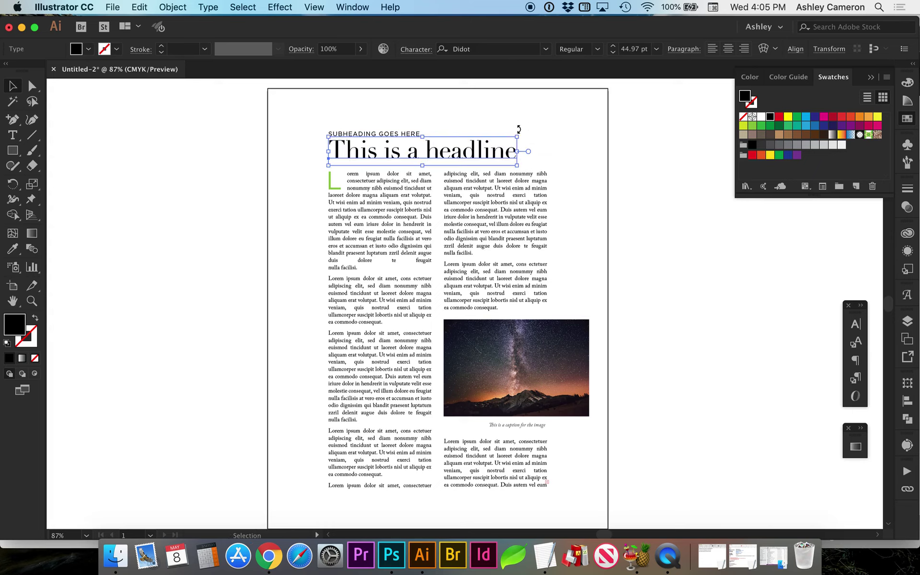
{"action": "key", "text": "super+z"}
{"action": "left_click", "coordinate": [628, 191]}
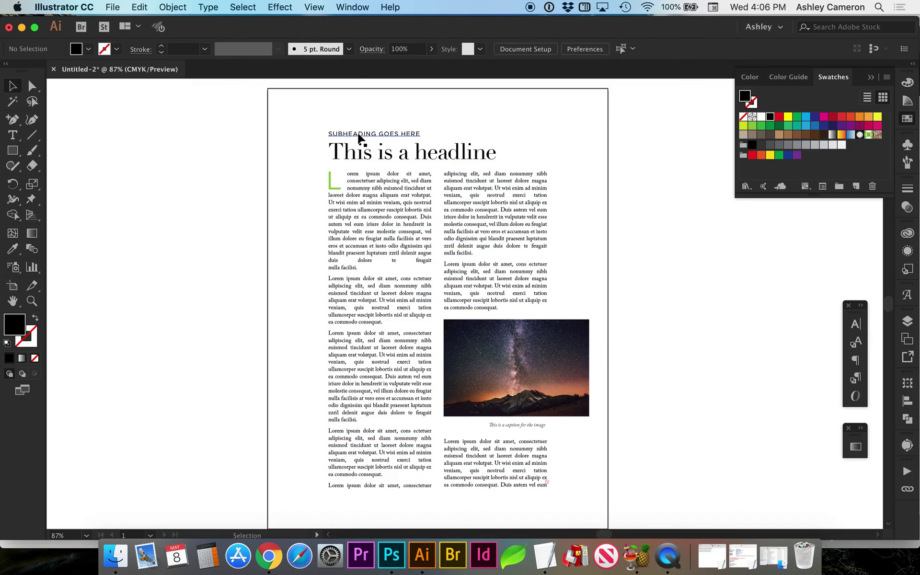
{"action": "left_click", "coordinate": [360, 136]}
{"action": "left_click", "coordinate": [377, 187], "text": "shift"}
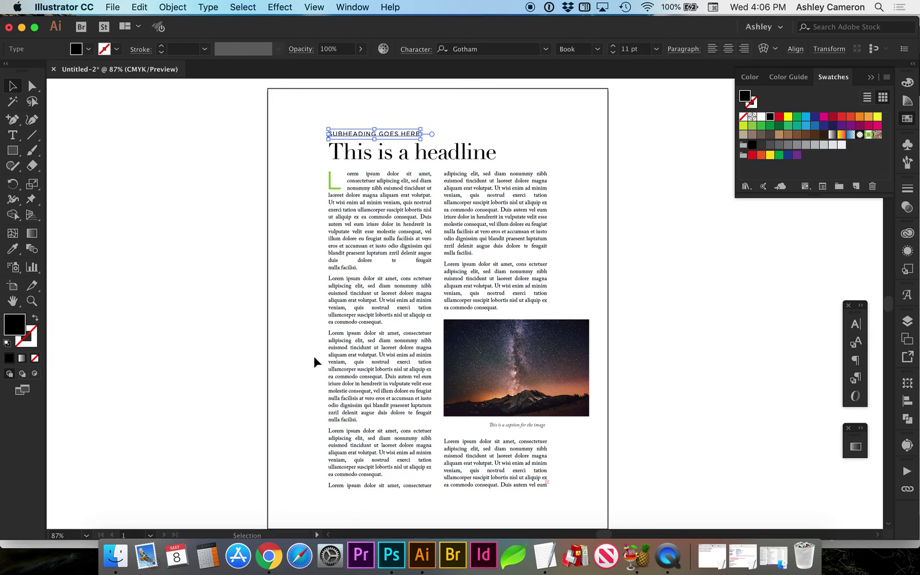
{"action": "left_click", "coordinate": [403, 267]}
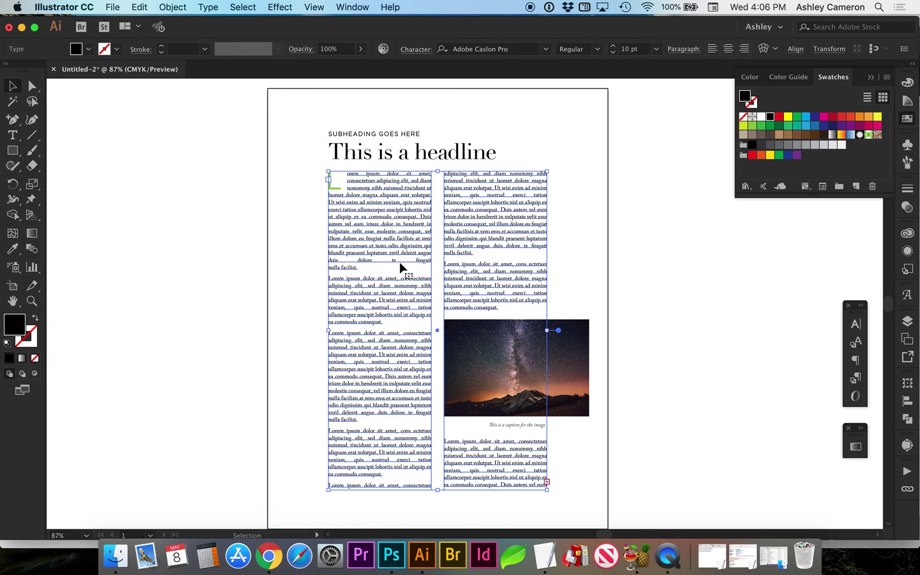
{"action": "left_click", "coordinate": [489, 50]}
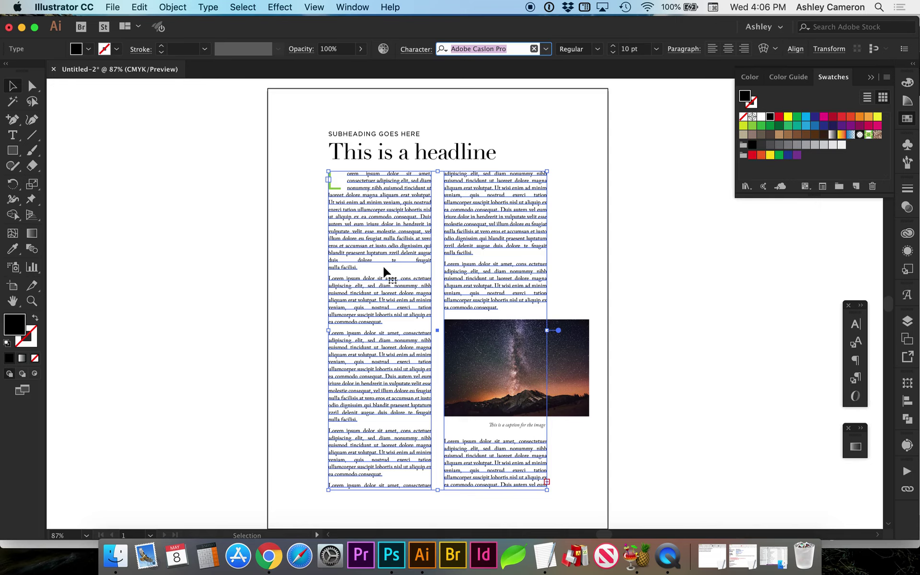
{"action": "left_click", "coordinate": [513, 211]}
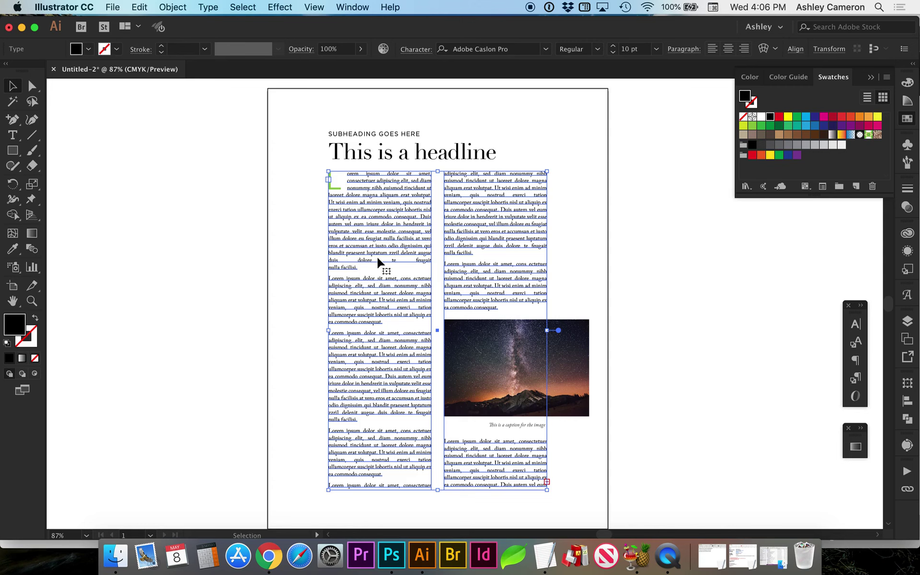
Delete the line break so 'nulla facilisi.' joins the paragraph above
{"action": "double_click", "coordinate": [340, 268]}
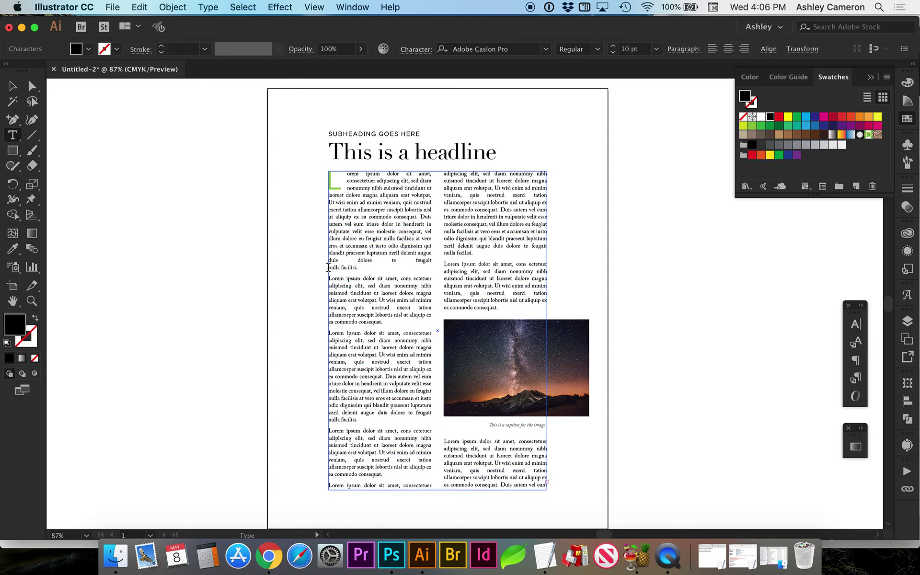
{"action": "key", "text": "BackSpace"}
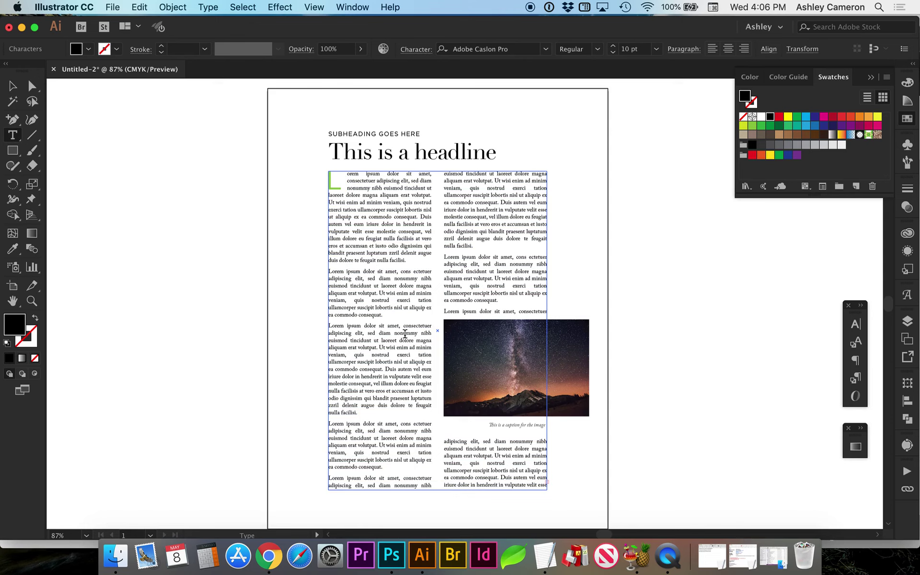
{"action": "left_click", "coordinate": [13, 87]}
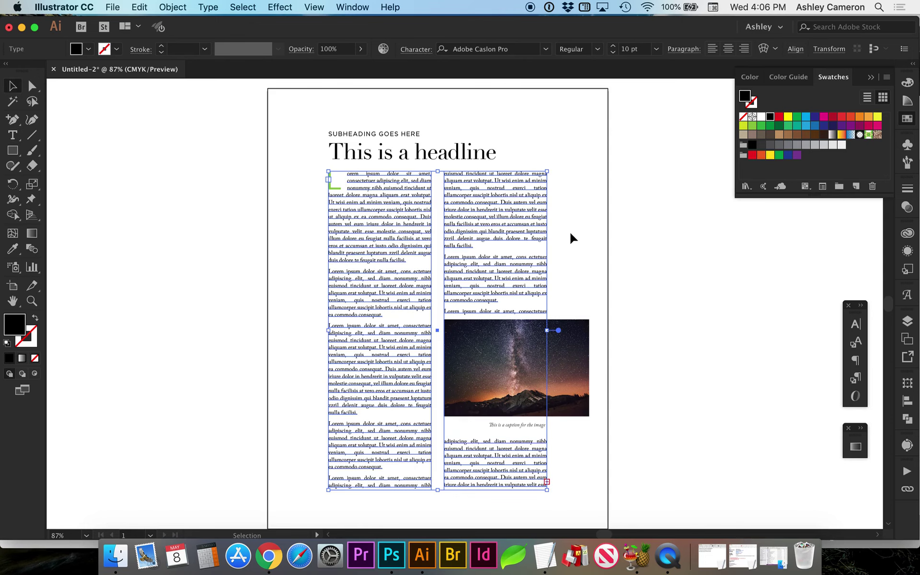
Colour all the body text frames 90% grey (K=90)
{"action": "left_click", "coordinate": [762, 145]}
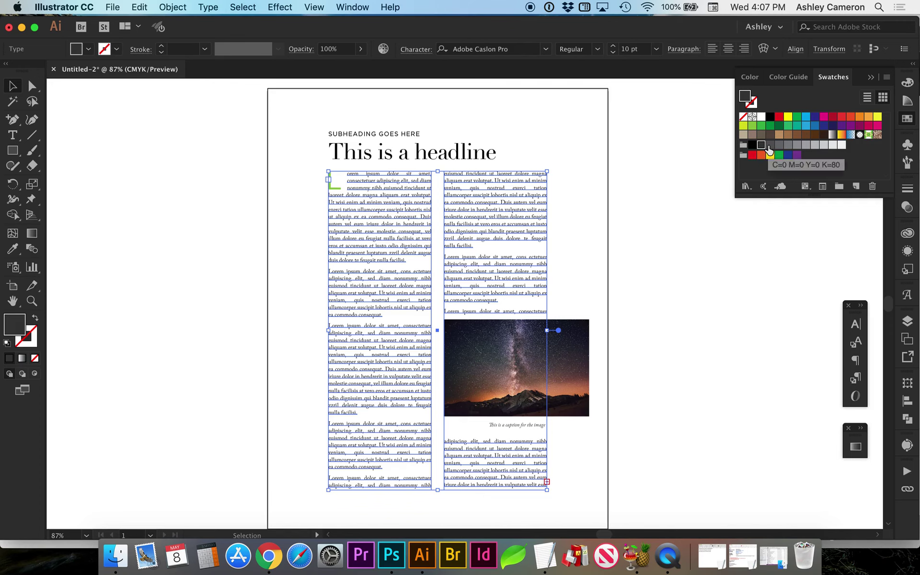
{"action": "left_click", "coordinate": [769, 147]}
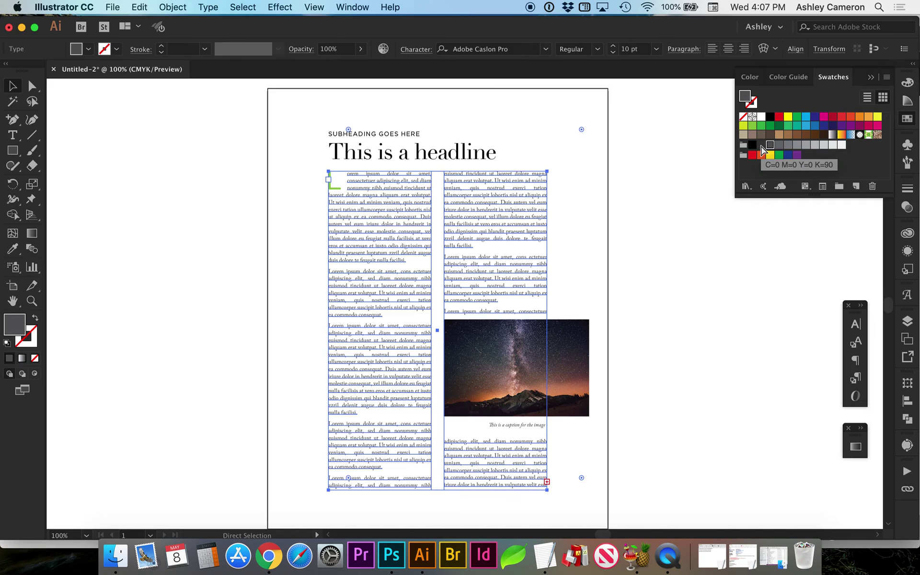
{"action": "key", "text": "super+1"}
{"action": "left_click", "coordinate": [761, 146]}
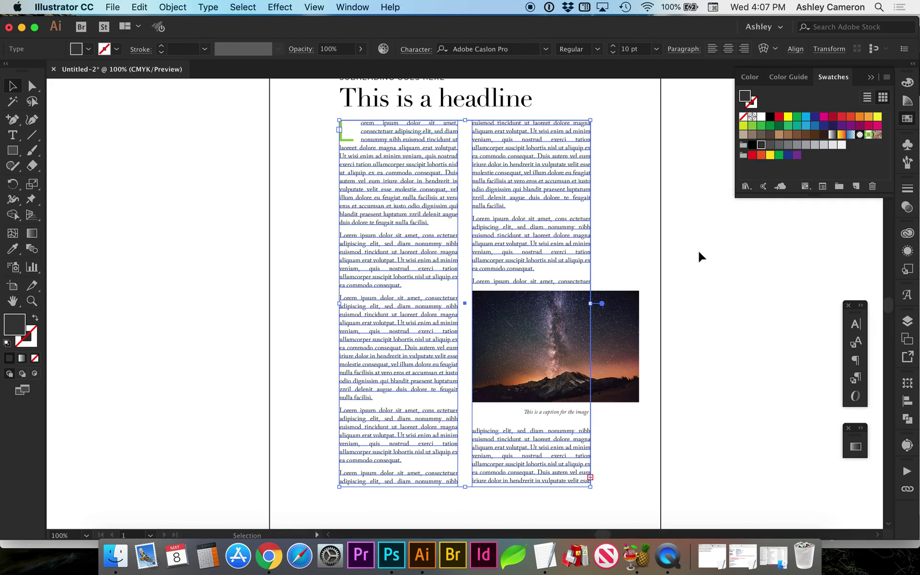
{"action": "left_click", "coordinate": [693, 261]}
{"action": "scroll", "coordinate": [674, 289], "scroll_direction": "right", "scroll_amount": 3}
{"action": "scroll", "coordinate": [673, 290], "scroll_direction": "up", "scroll_amount": 1}
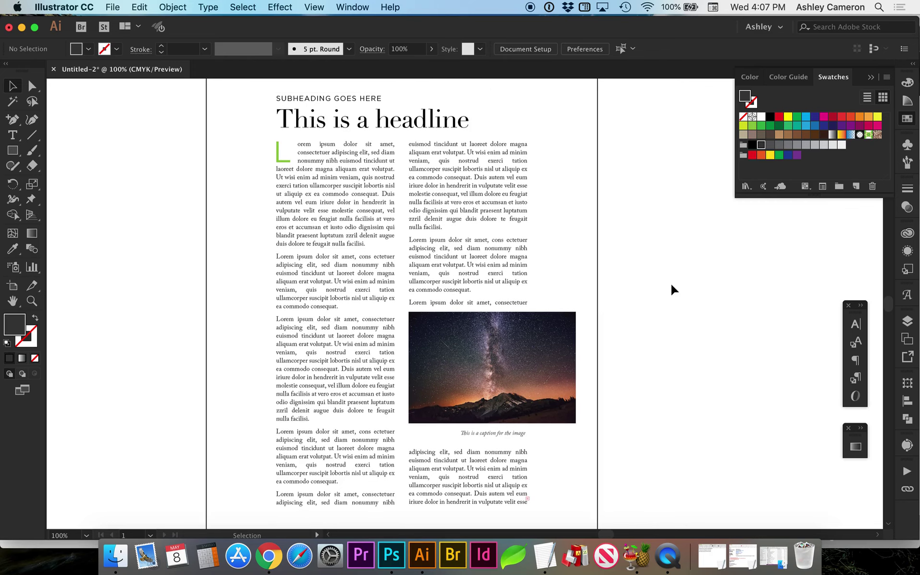
Select the caption and photo together and nudge them upward with Shift+Up
{"action": "left_click", "coordinate": [516, 434]}
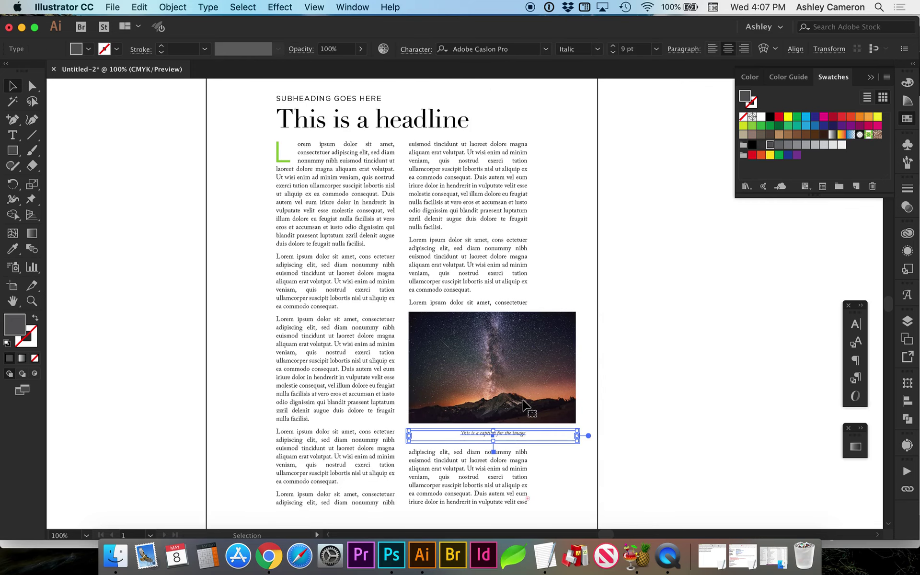
{"action": "left_click", "coordinate": [525, 394], "text": "shift"}
{"action": "key", "text": "shift+Up"}
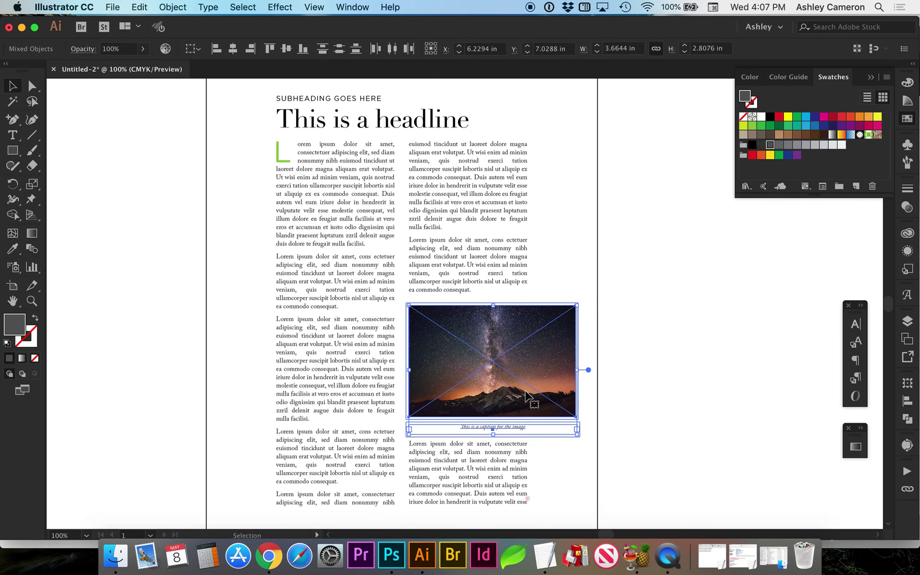
{"action": "left_click", "coordinate": [627, 438]}
{"action": "scroll", "coordinate": [629, 440], "scroll_direction": "up", "scroll_amount": 1}
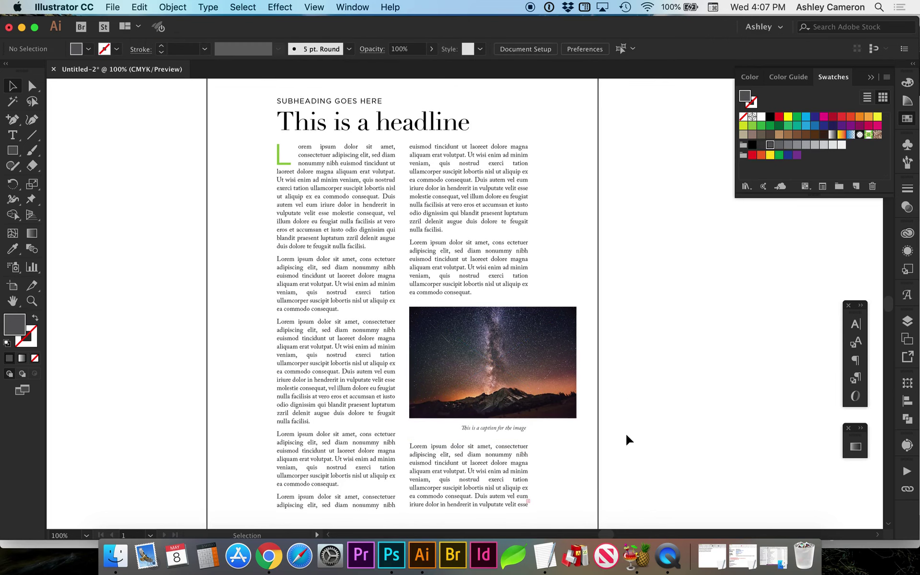
{"action": "scroll", "coordinate": [629, 439], "scroll_direction": "up", "scroll_amount": 4}
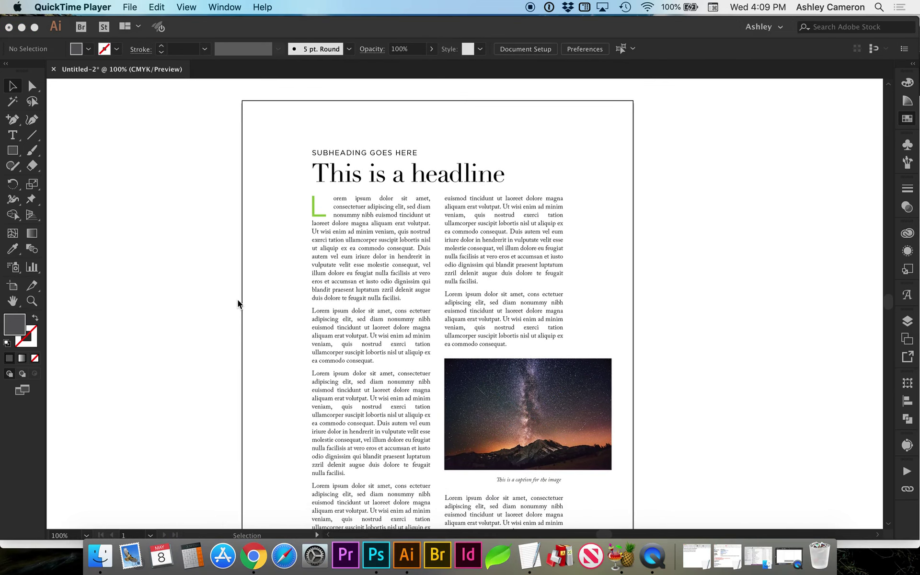
{"action": "left_click", "coordinate": [236, 302]}
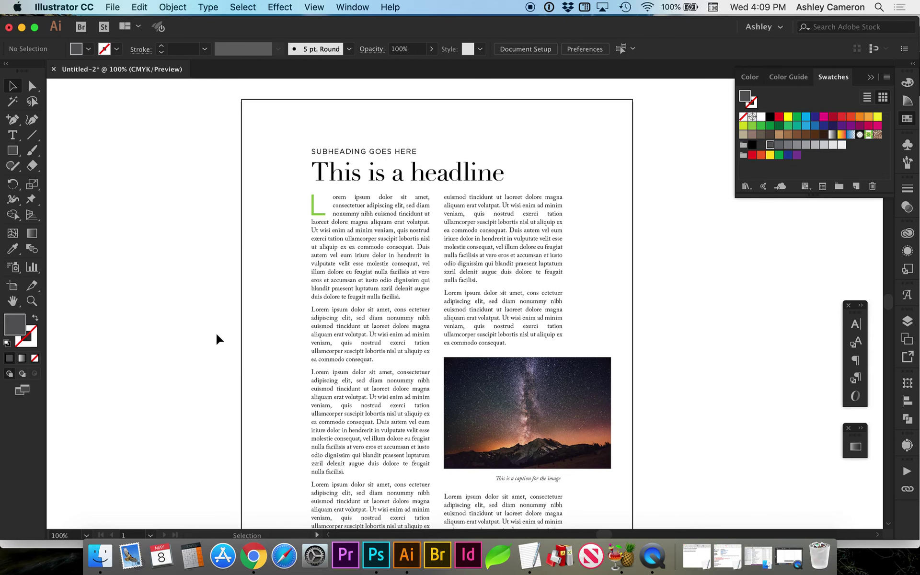
{"action": "scroll", "coordinate": [216, 339], "scroll_direction": "right", "scroll_amount": 2}
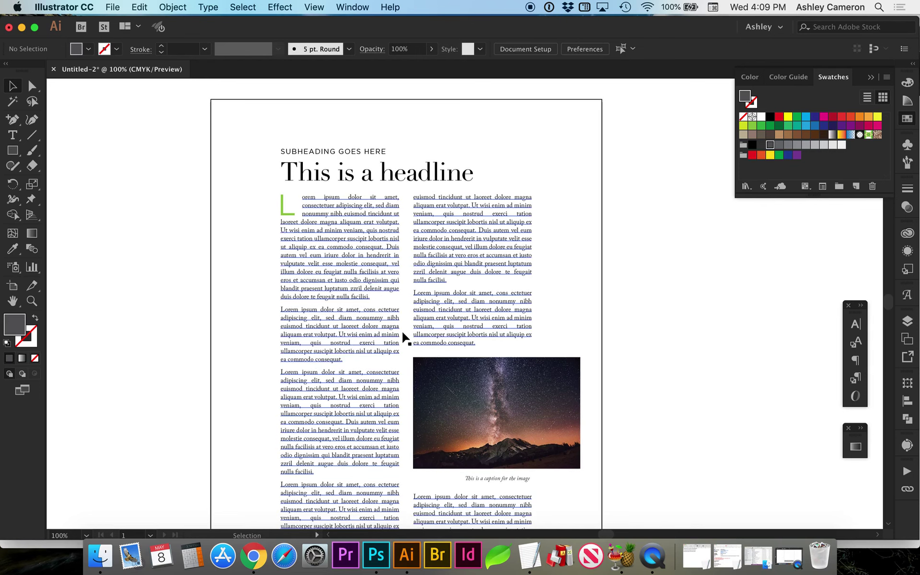
{"action": "key", "text": "z"}
{"action": "left_click_drag", "start_coordinate": [263, 159], "coordinate": [450, 330]}
{"action": "key", "text": "t"}
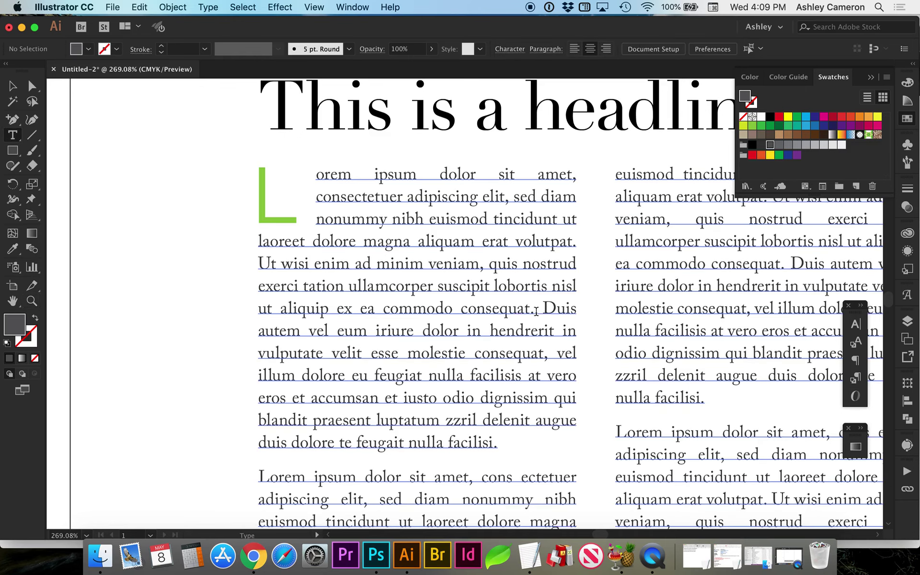
{"action": "left_click", "coordinate": [532, 335]}
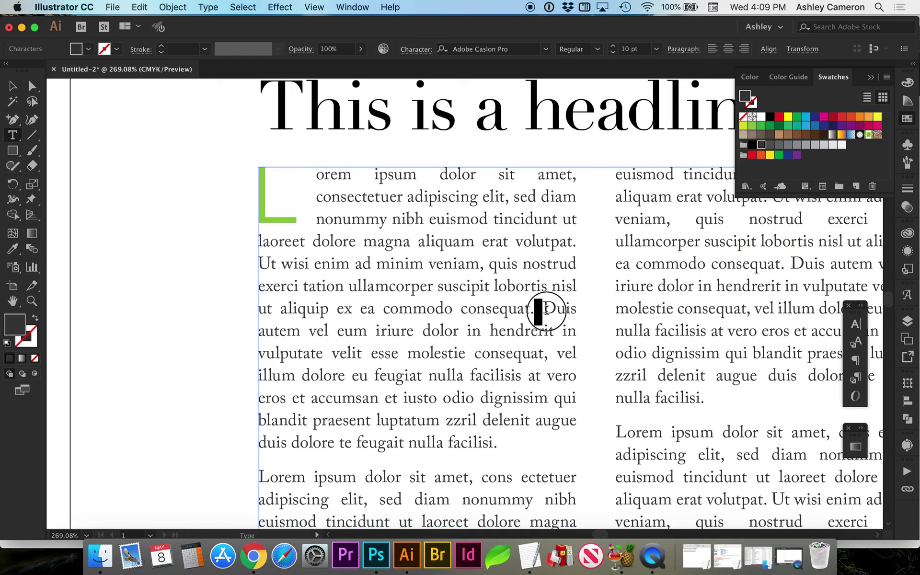
{"action": "left_click_drag", "start_coordinate": [534, 311], "coordinate": [542, 308]}
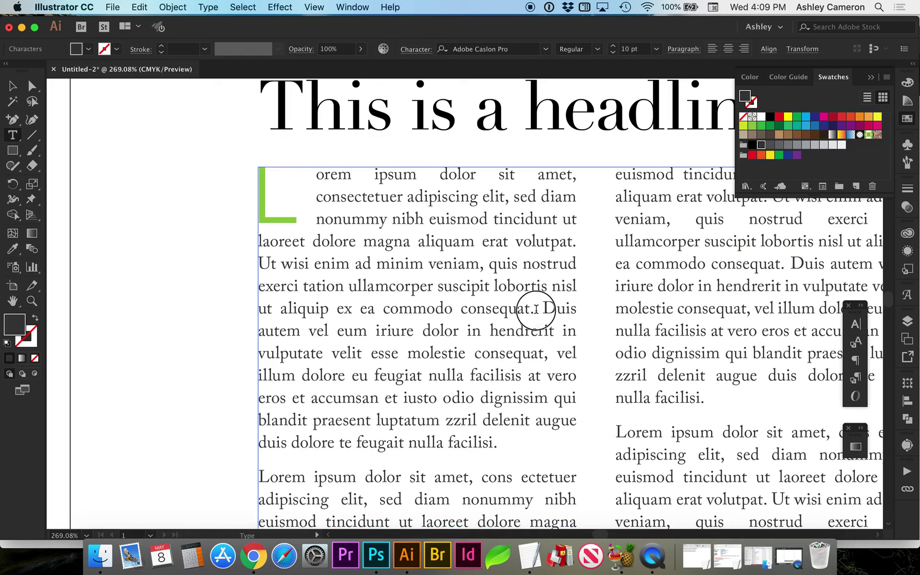
{"action": "left_click", "coordinate": [559, 304]}
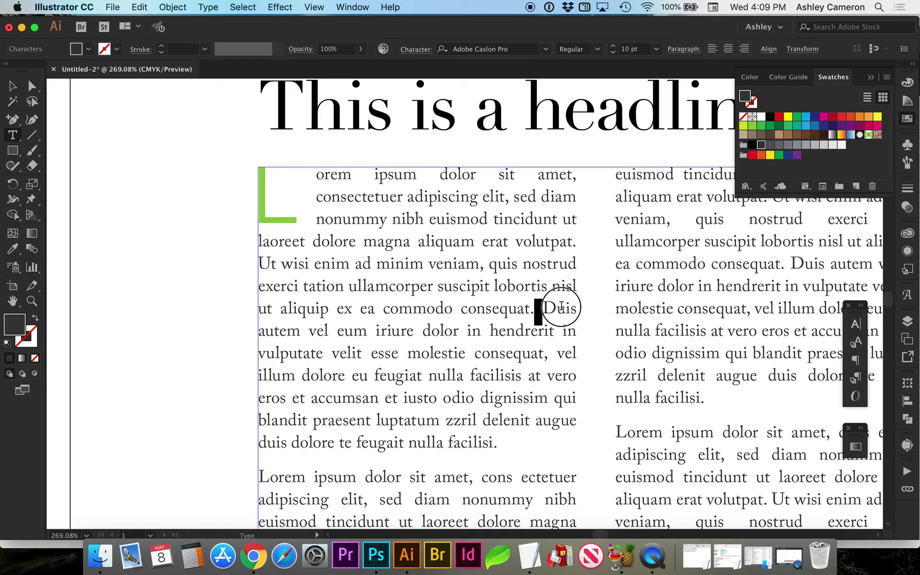
{"action": "left_click", "coordinate": [543, 309]}
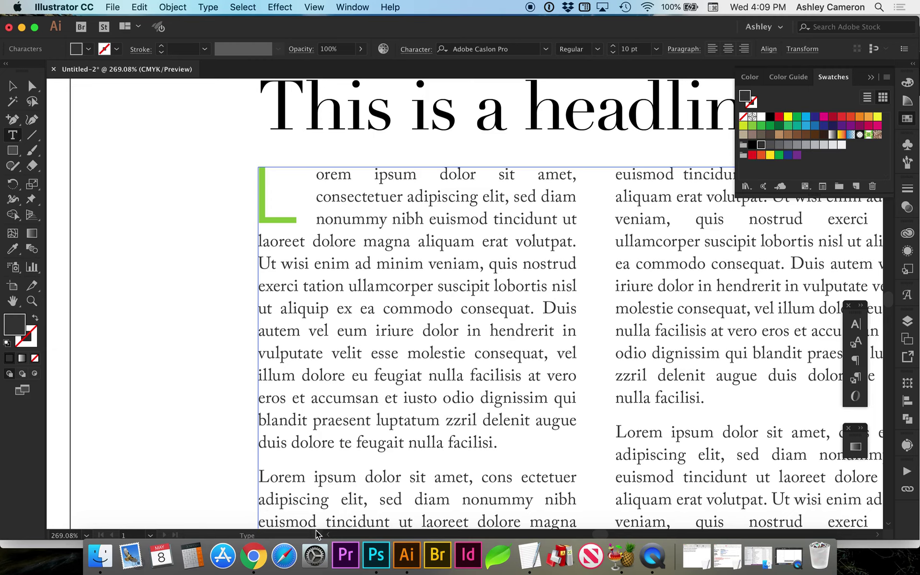
{"action": "scroll", "coordinate": [292, 440], "scroll_direction": "down", "scroll_amount": 1}
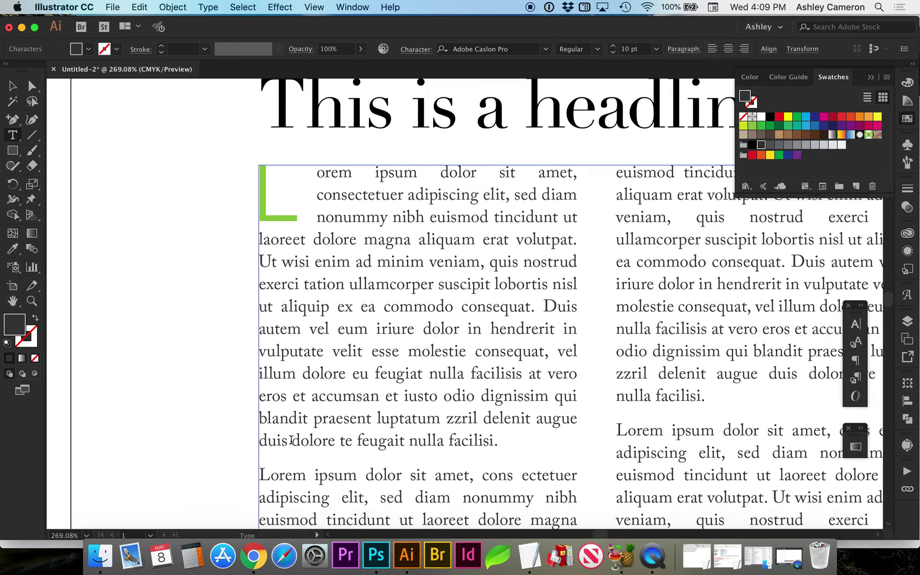
{"action": "scroll", "coordinate": [292, 440], "scroll_direction": "down", "scroll_amount": 5}
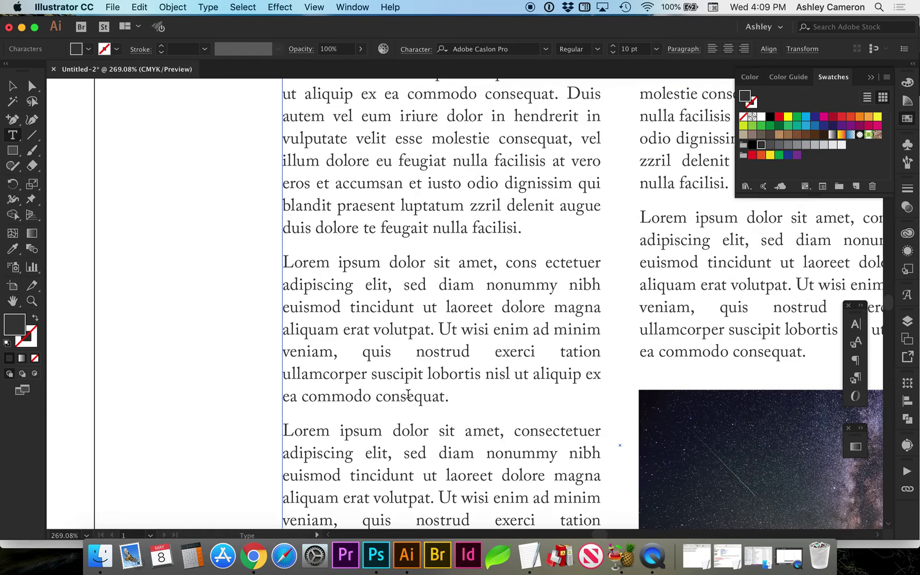
{"action": "scroll", "coordinate": [408, 393], "scroll_direction": "down", "scroll_amount": 7}
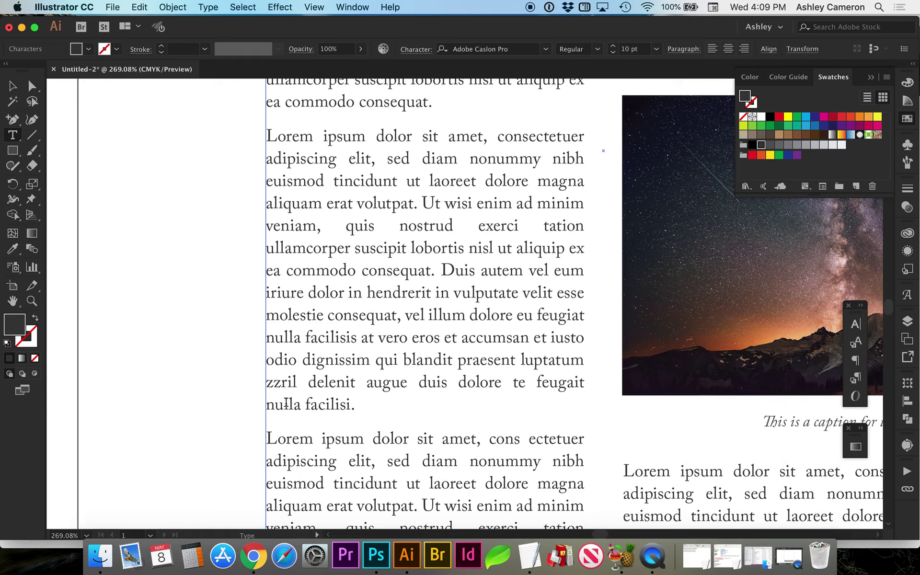
{"action": "scroll", "coordinate": [286, 402], "scroll_direction": "down", "scroll_amount": 5}
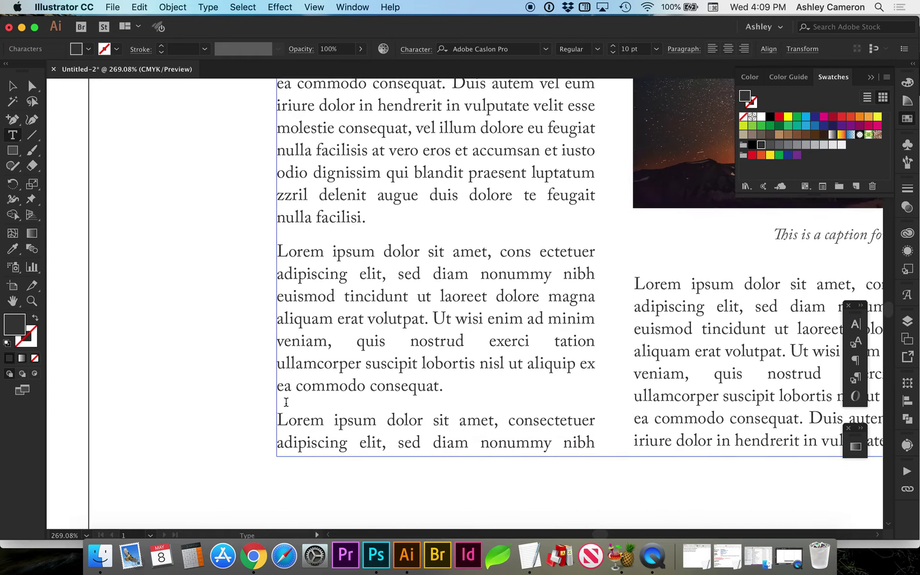
{"action": "scroll", "coordinate": [286, 402], "scroll_direction": "down", "scroll_amount": 3}
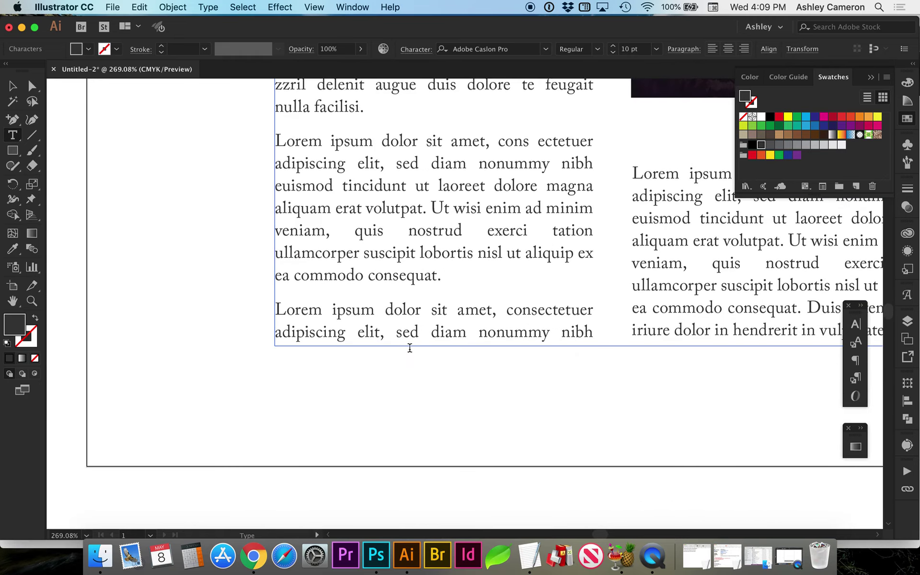
{"action": "left_click", "coordinate": [274, 309]}
{"action": "key", "text": "shift+Right"}
{"action": "key", "text": "shift+Right"}
{"action": "key", "text": "shift+Right"}
{"action": "key", "text": "shift+Right"}
{"action": "key", "text": "shift+Right"}
{"action": "key", "text": "shift+Right"}
{"action": "key", "text": "shift+Right"}
{"action": "key", "text": "shift+Right"}
{"action": "key", "text": "shift+Right"}
{"action": "key", "text": "shift+Right"}
{"action": "key", "text": "shift+Right"}
{"action": "key", "text": "shift+Right"}
{"action": "key", "text": "shift+Right"}
{"action": "key", "text": "shift+Right"}
{"action": "key", "text": "shift+Right"}
{"action": "key", "text": "shift+Right"}
{"action": "key", "text": "shift+Right"}
{"action": "key", "text": "shift+Right"}
{"action": "key", "text": "shift+Right"}
{"action": "key", "text": "shift+Right"}
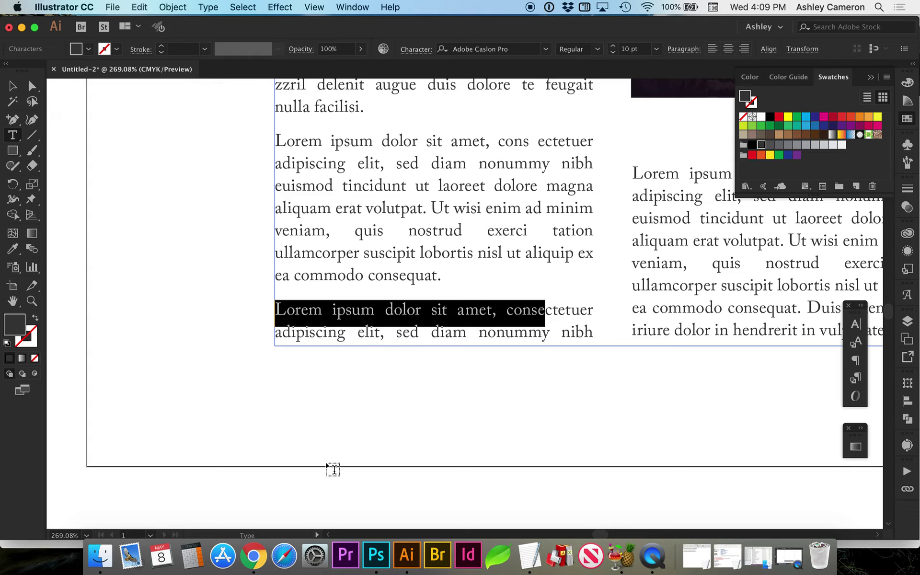
{"action": "left_click", "coordinate": [253, 556]}
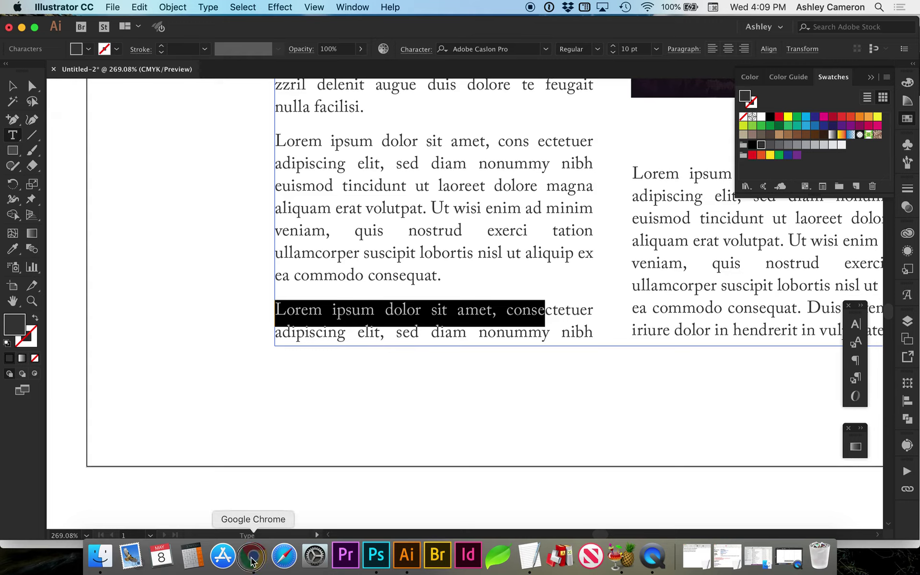
{"action": "scroll", "coordinate": [328, 283], "scroll_direction": "up", "scroll_amount": 10}
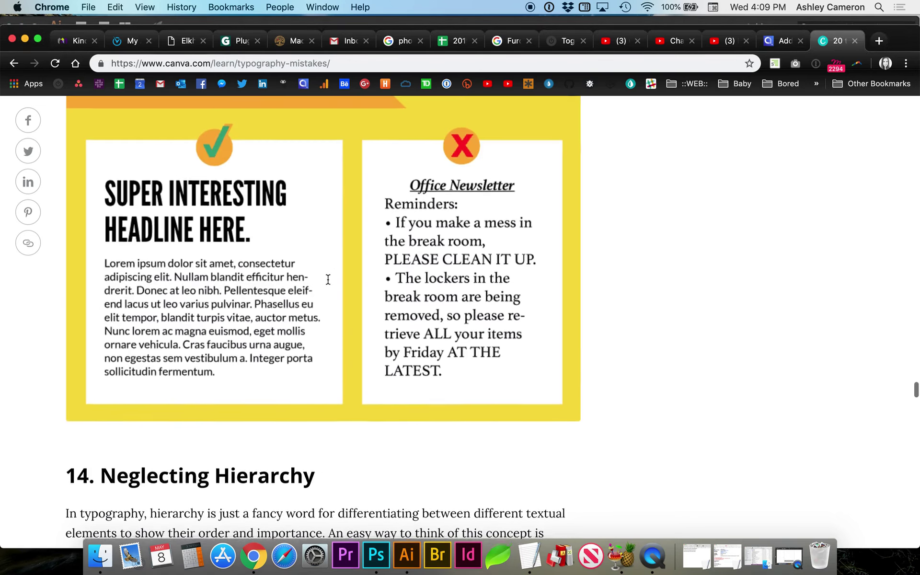
{"action": "scroll", "coordinate": [327, 283], "scroll_direction": "down", "scroll_amount": 5}
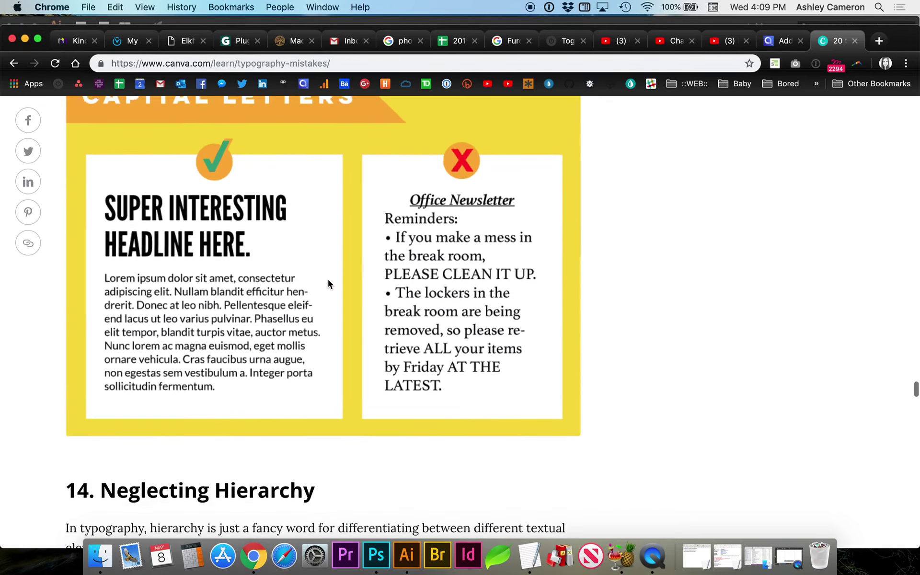
{"action": "left_click", "coordinate": [407, 555]}
Leave text editing, zoom in on the headline area and select the headline
{"action": "key", "text": "Escape"}
{"action": "left_click", "coordinate": [422, 407]}
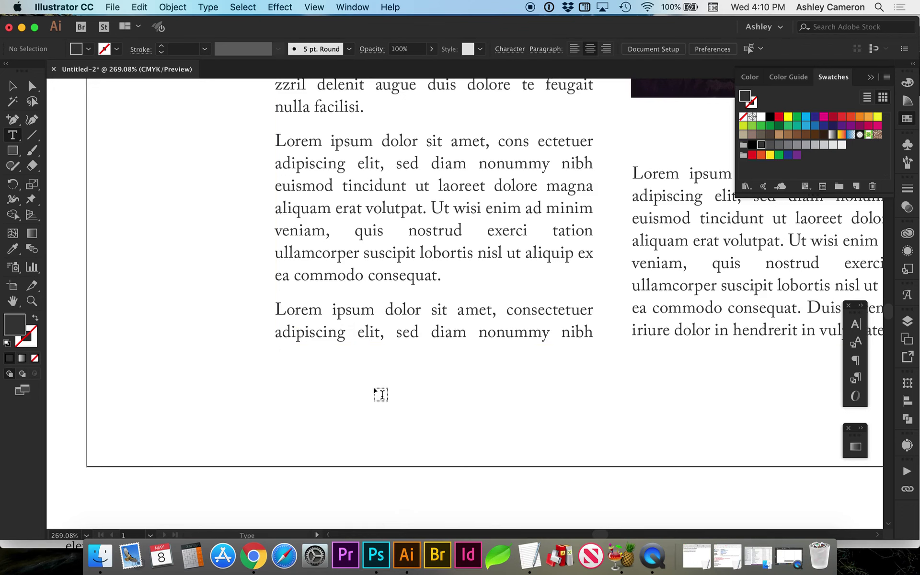
{"action": "key", "text": "super+0"}
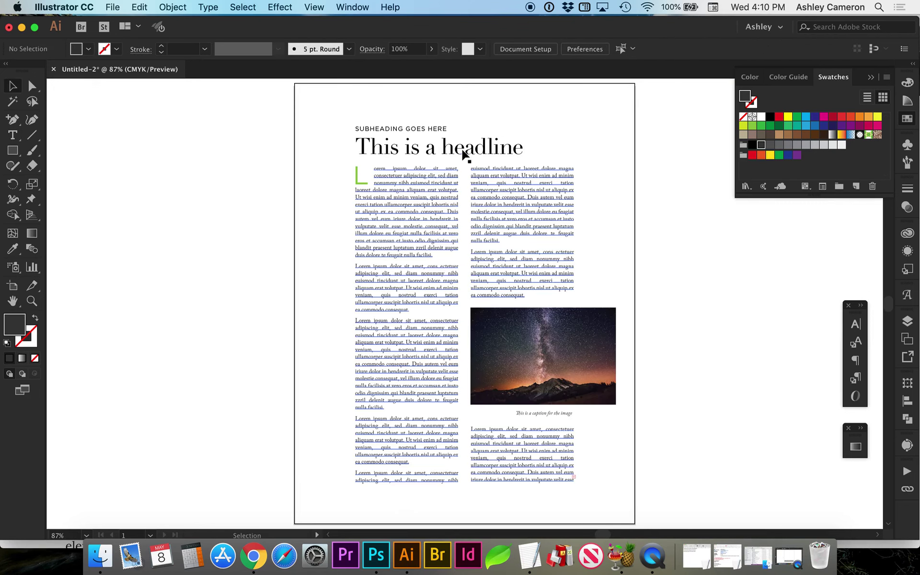
{"action": "key", "text": "z"}
{"action": "left_click_drag", "start_coordinate": [373, 143], "coordinate": [534, 246]}
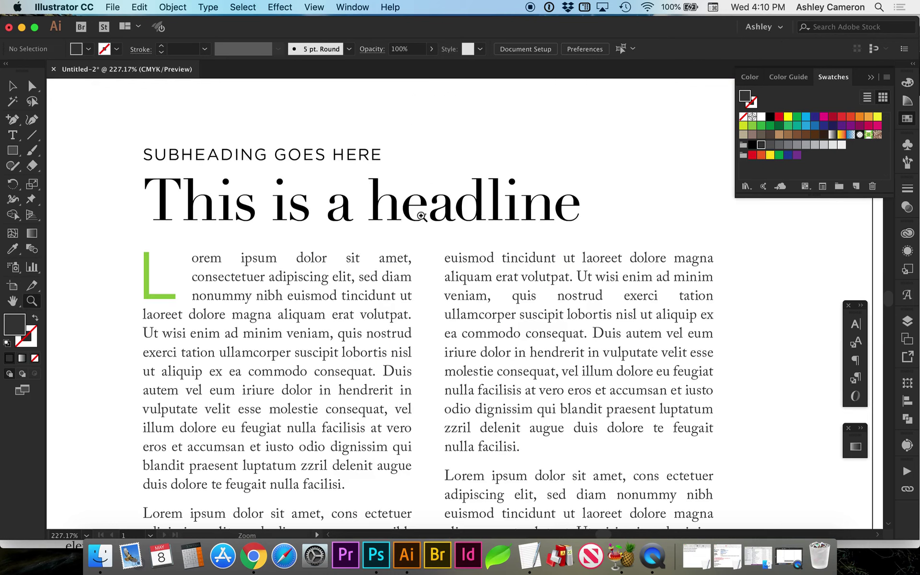
{"action": "key", "text": "a"}
{"action": "left_click", "coordinate": [421, 215]}
Change the headline's font to the Nickainley script face
{"action": "left_click", "coordinate": [546, 49]}
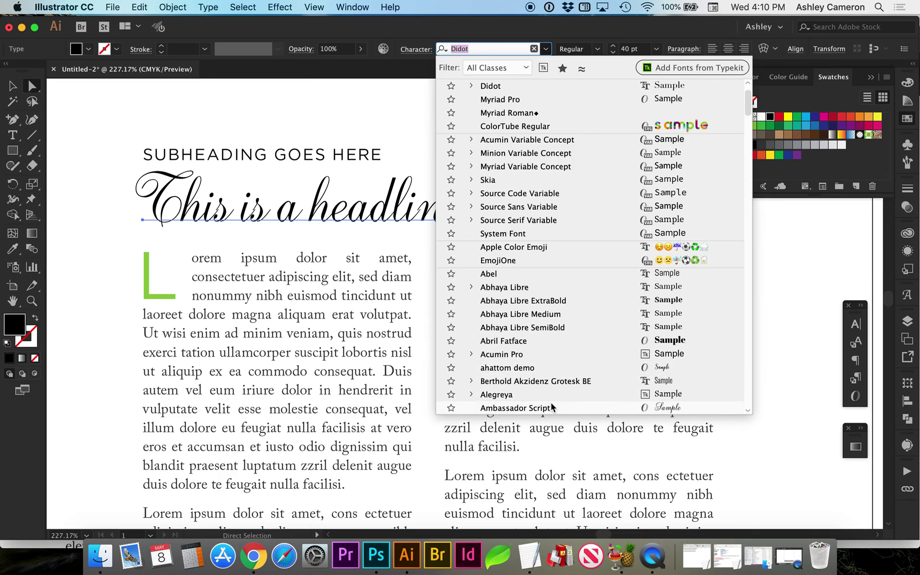
{"action": "scroll", "coordinate": [551, 407], "scroll_direction": "down", "scroll_amount": 15}
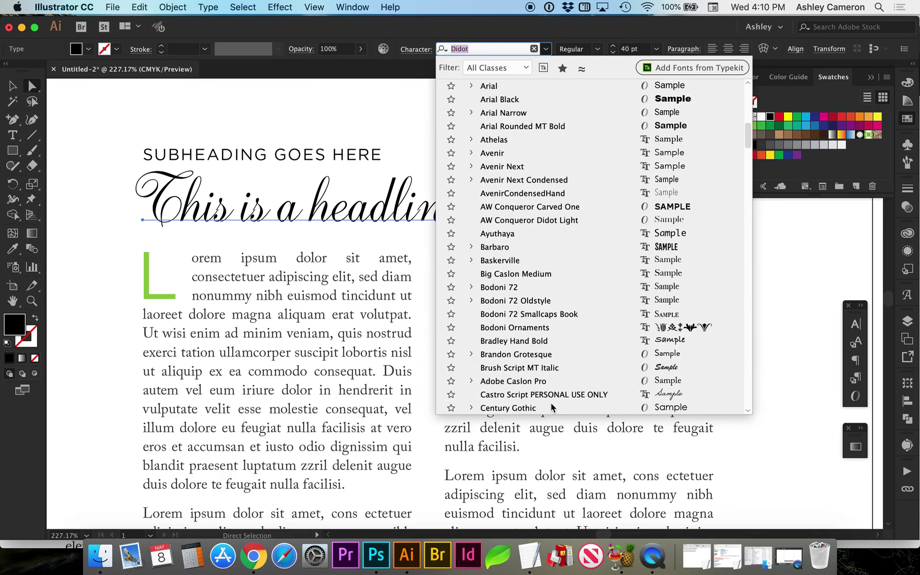
{"action": "scroll", "coordinate": [551, 407], "scroll_direction": "down", "scroll_amount": 10}
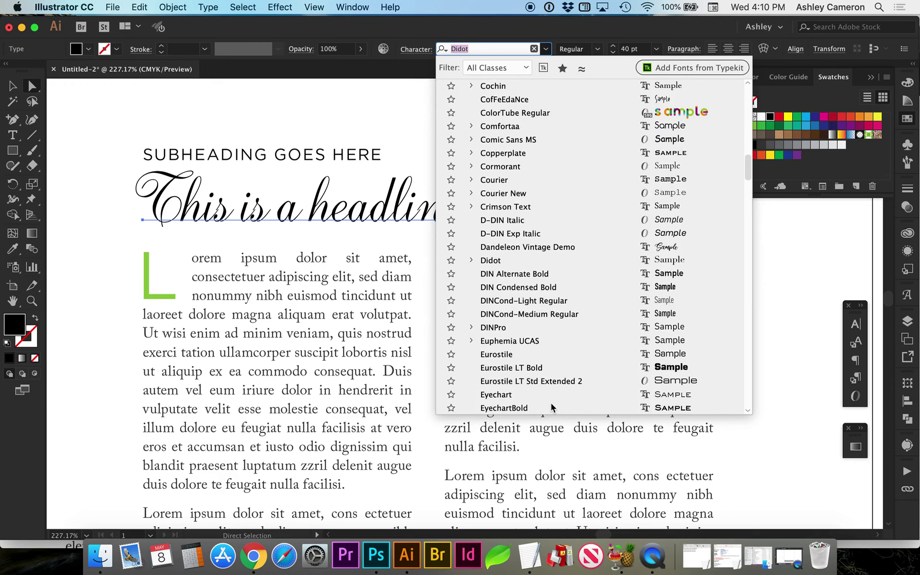
{"action": "scroll", "coordinate": [551, 407], "scroll_direction": "down", "scroll_amount": 2}
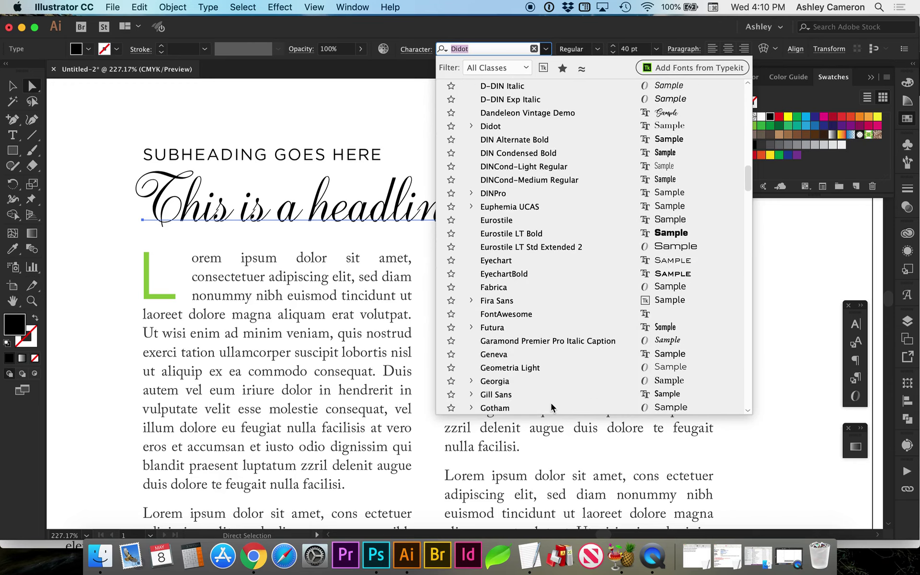
{"action": "scroll", "coordinate": [551, 407], "scroll_direction": "down", "scroll_amount": 20}
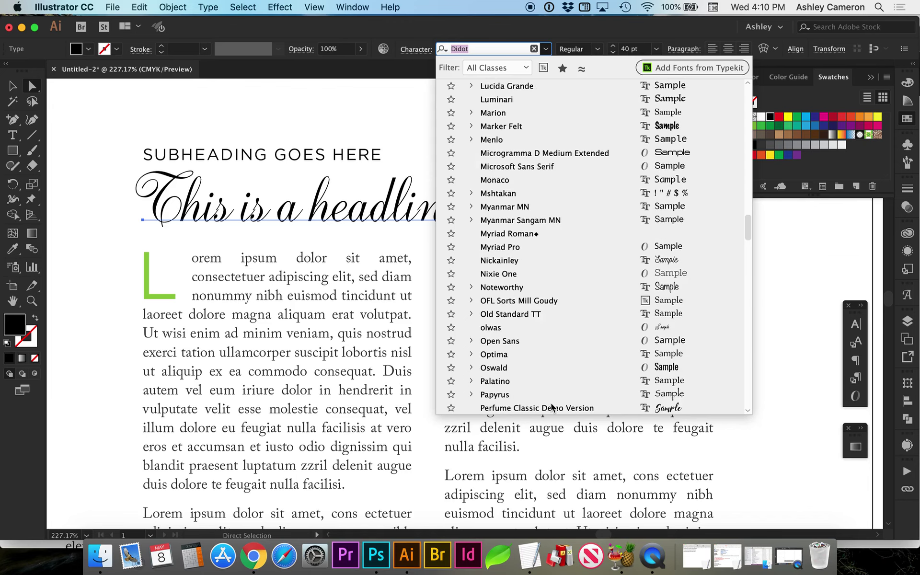
{"action": "scroll", "coordinate": [551, 408], "scroll_direction": "down", "scroll_amount": 2}
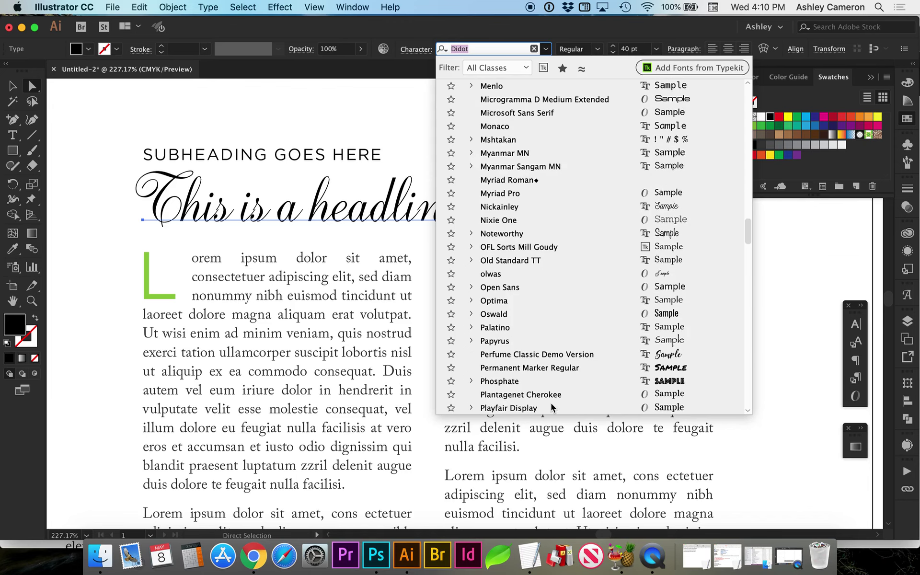
{"action": "left_click", "coordinate": [572, 205]}
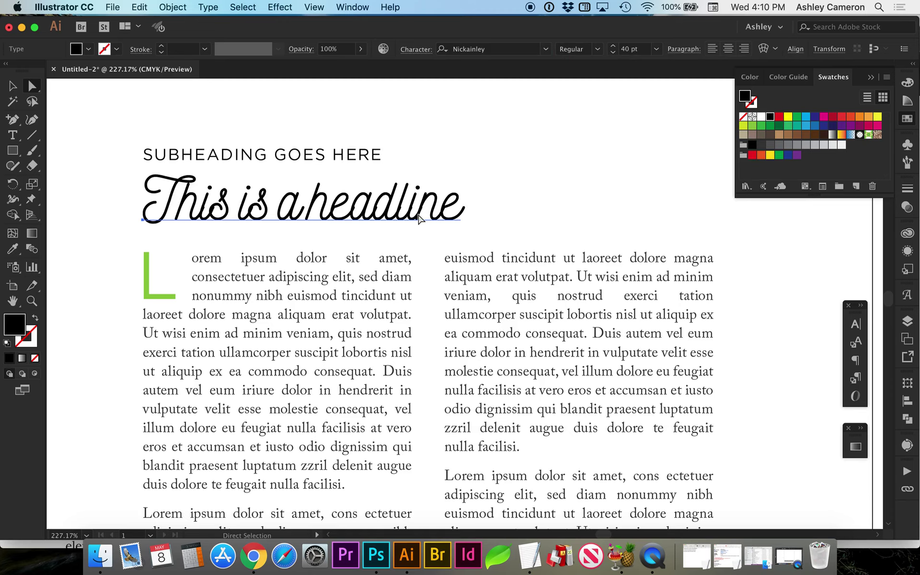
Set the headline's tracking to 0 and scale it up proportionally to about 56.3 pt
{"action": "left_click", "coordinate": [418, 54]}
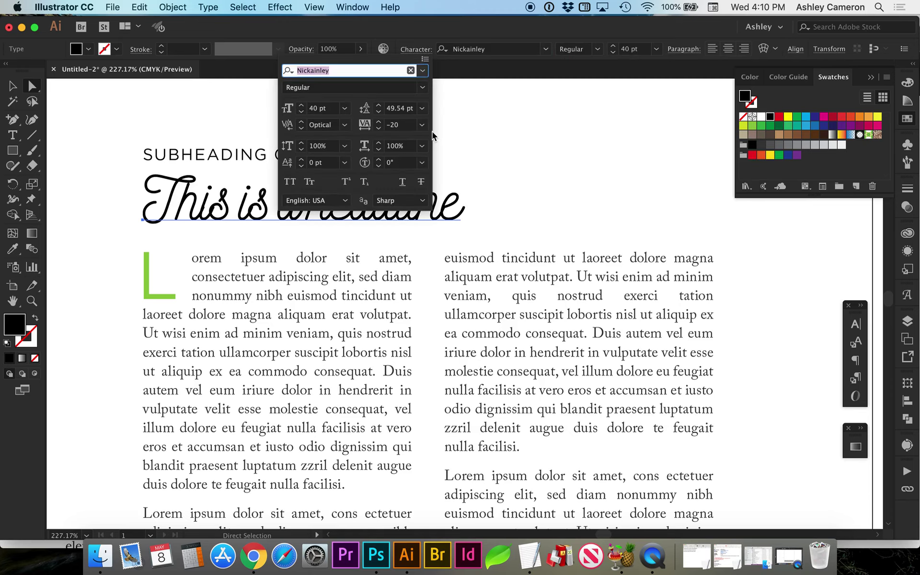
{"action": "left_click", "coordinate": [424, 125]}
{"action": "left_click", "coordinate": [434, 224]}
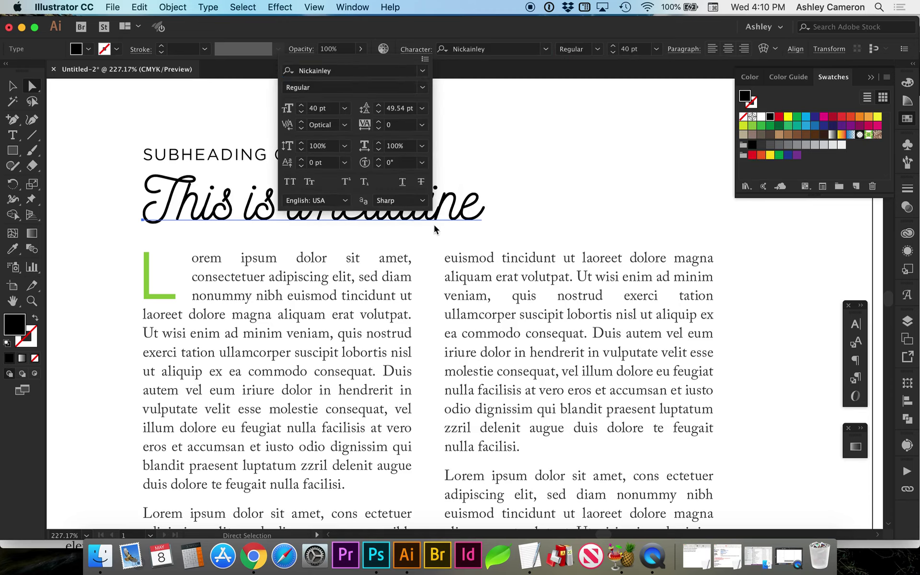
{"action": "left_click", "coordinate": [460, 213]}
{"action": "key", "text": "v"}
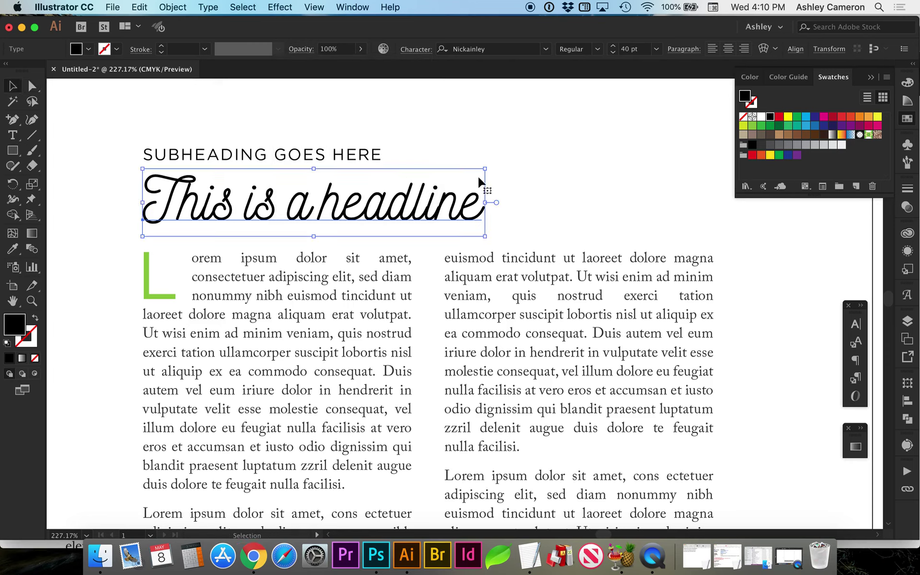
{"action": "left_click_drag", "start_coordinate": [486, 169], "coordinate": [626, 124]}
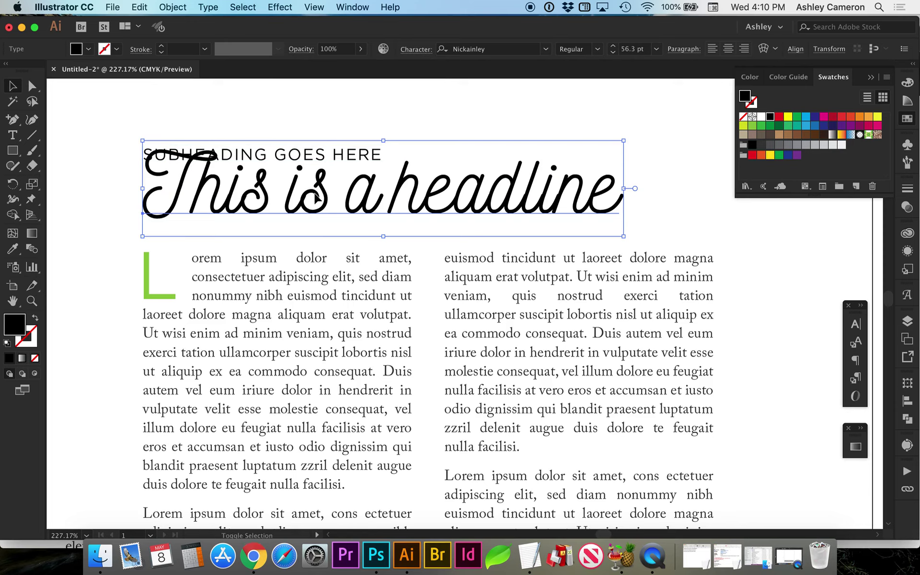
Nudge the headline up and move the subheading down beneath it
{"action": "key", "text": "shift+Up"}
{"action": "key", "text": "shift+Up"}
{"action": "key", "text": "shift+Up"}
{"action": "key", "text": "shift+Up"}
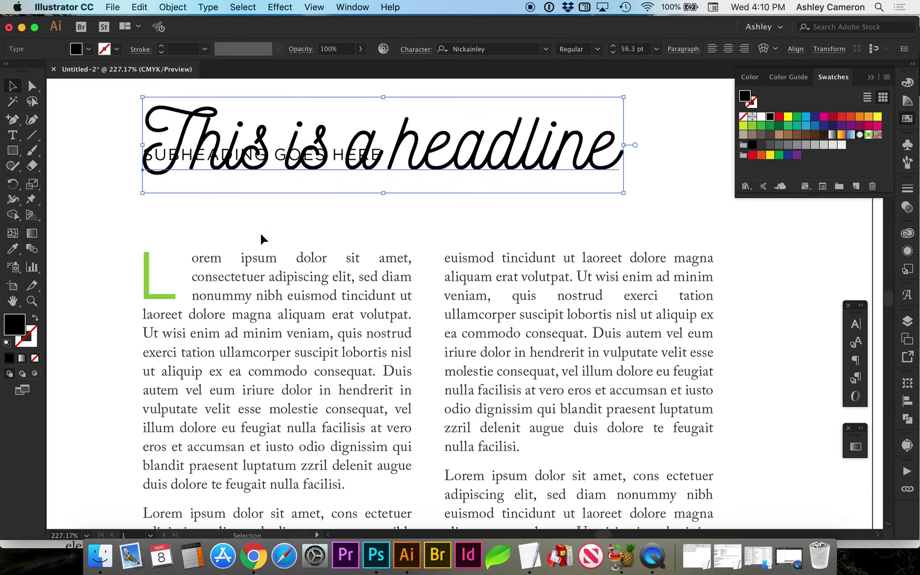
{"action": "left_click", "coordinate": [144, 161]}
{"action": "key", "text": "shift+Down"}
{"action": "key", "text": "shift+Down"}
{"action": "key", "text": "shift+Down"}
{"action": "key", "text": "shift+Down"}
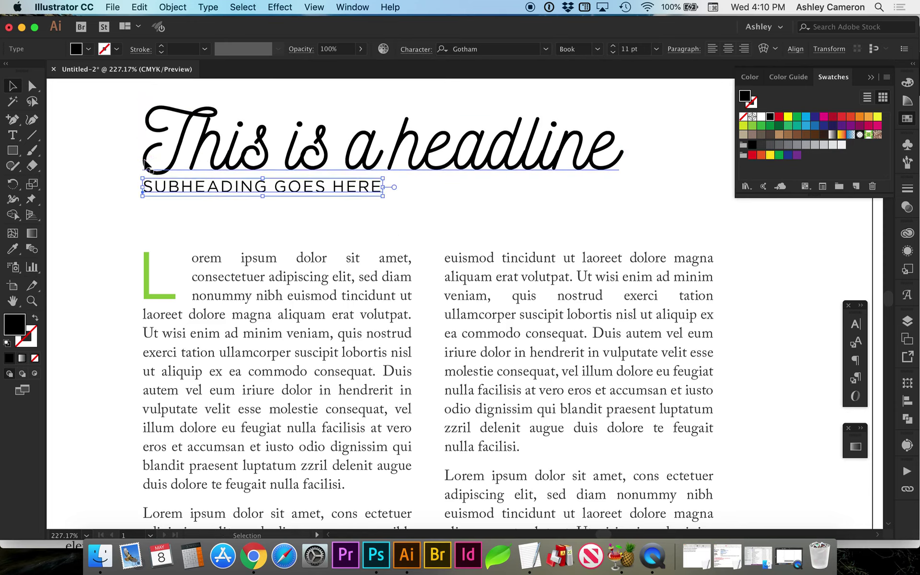
{"action": "key", "text": "Up"}
{"action": "key", "text": "Up"}
{"action": "key", "text": "Up"}
{"action": "key", "text": "Up"}
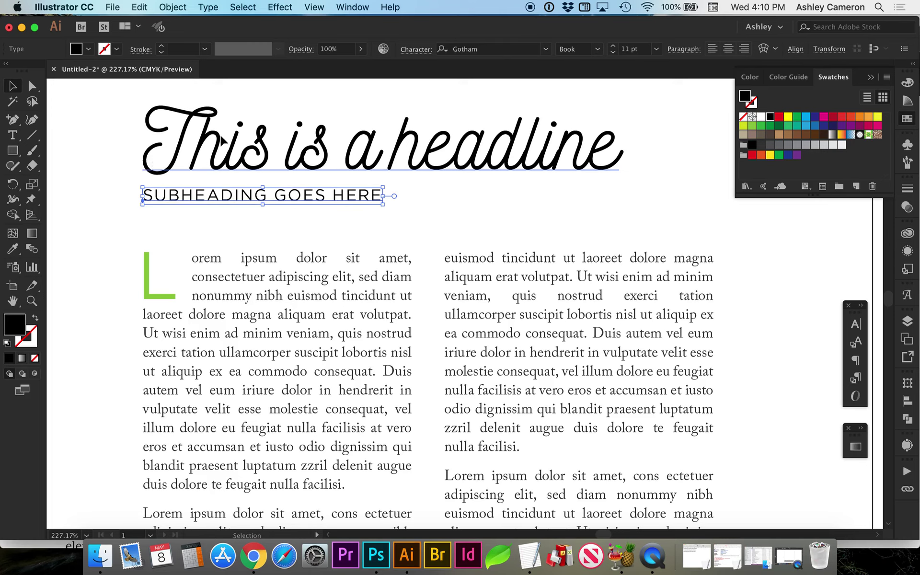
Try All Caps on the headline, then turn it back off to keep mixed case
{"action": "left_click", "coordinate": [221, 137]}
{"action": "left_click", "coordinate": [415, 49]}
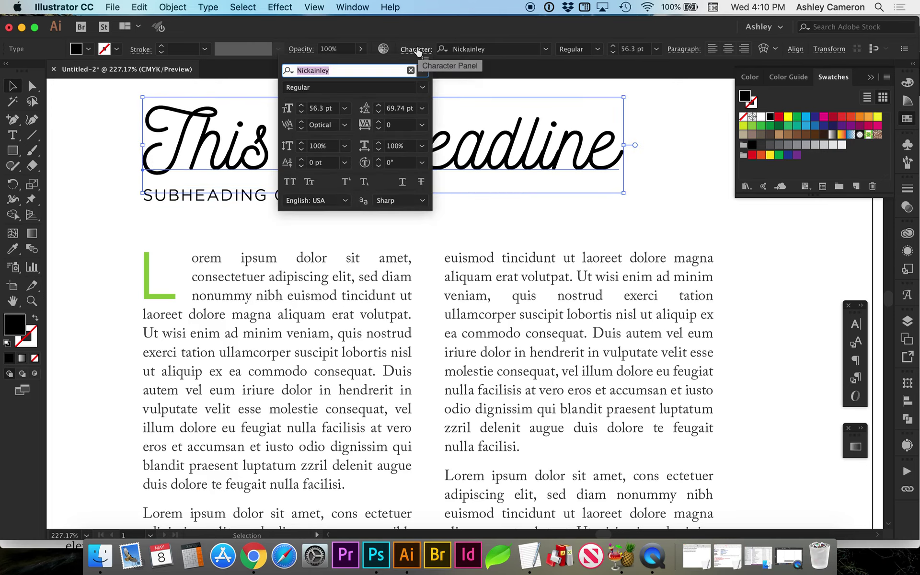
{"action": "left_click", "coordinate": [290, 183]}
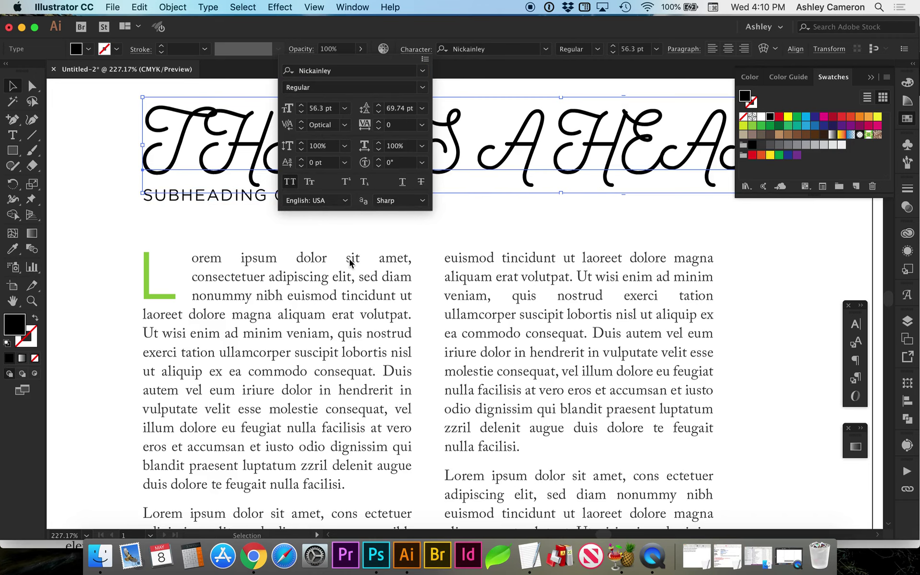
{"action": "key", "text": "Escape"}
{"action": "key", "text": "super+0"}
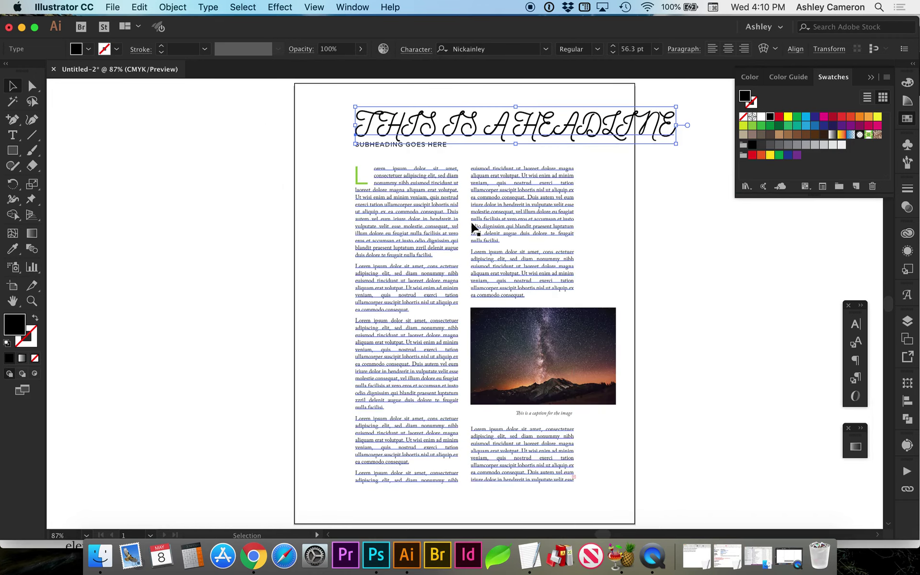
{"action": "scroll", "coordinate": [436, 81], "scroll_direction": "up", "scroll_amount": 2}
{"action": "left_click", "coordinate": [415, 48]}
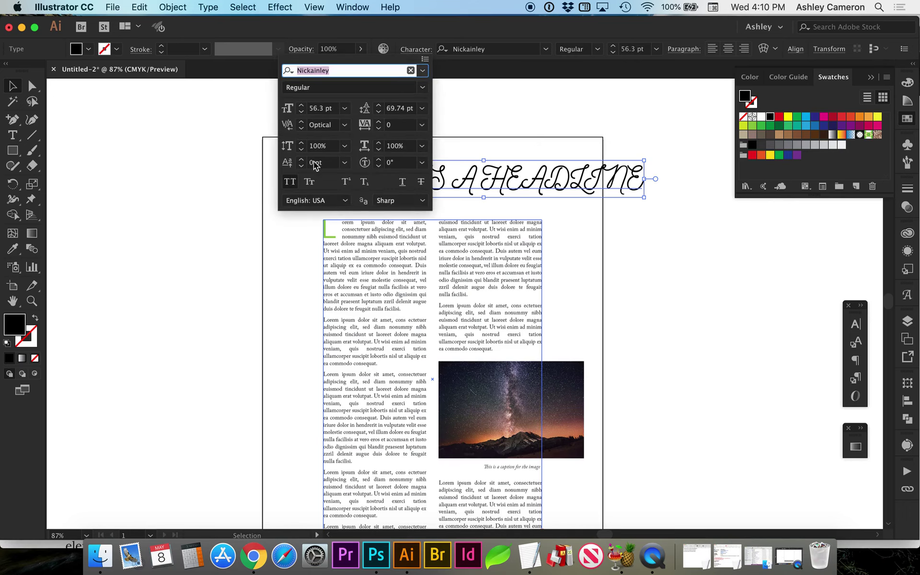
{"action": "left_click", "coordinate": [290, 182]}
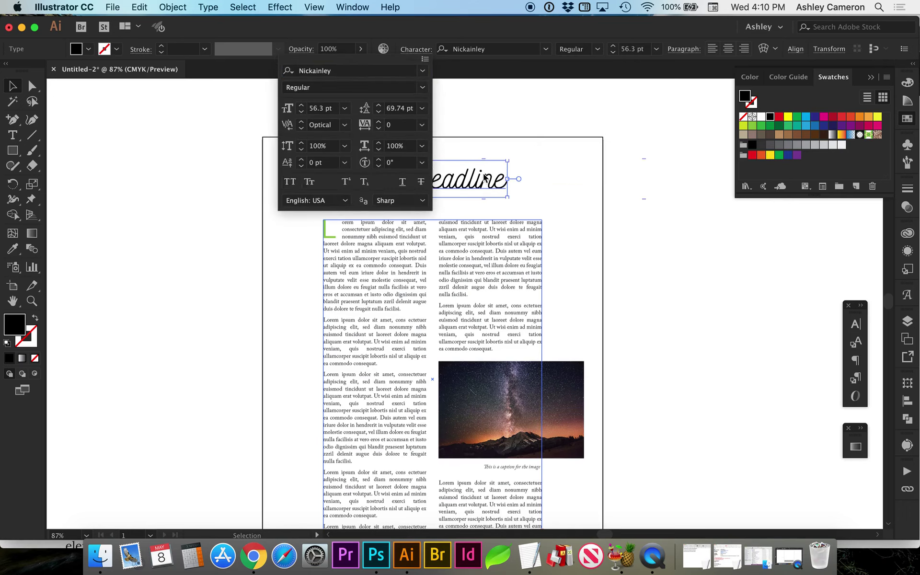
Zoom in on the headline and subheading
{"action": "key", "text": "Escape"}
{"action": "left_click", "coordinate": [289, 179]}
{"action": "key", "text": "z"}
{"action": "left_click_drag", "start_coordinate": [238, 126], "coordinate": [597, 263]}
Turn off the All Caps styling on the subheading in the Character panel
{"action": "key", "text": "v"}
{"action": "left_click", "coordinate": [353, 312]}
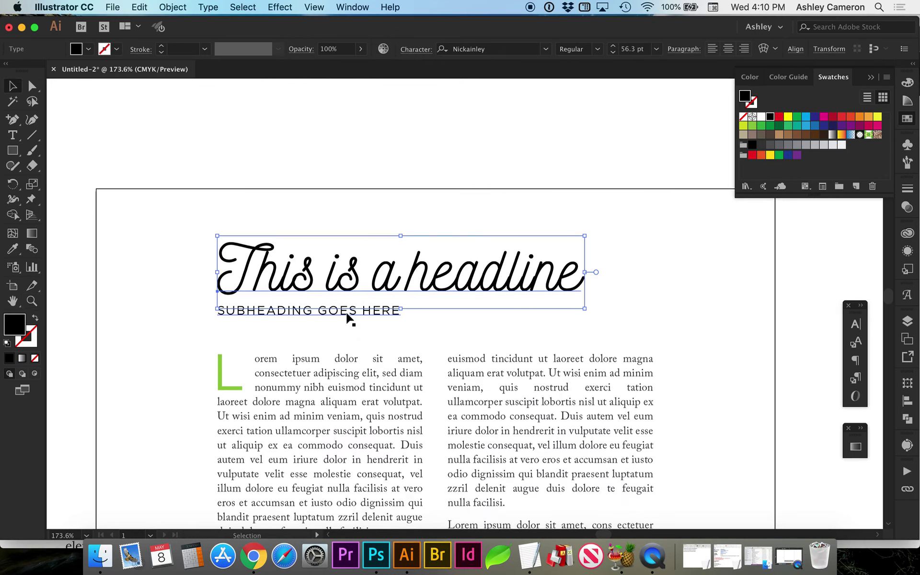
{"action": "left_click", "coordinate": [346, 316]}
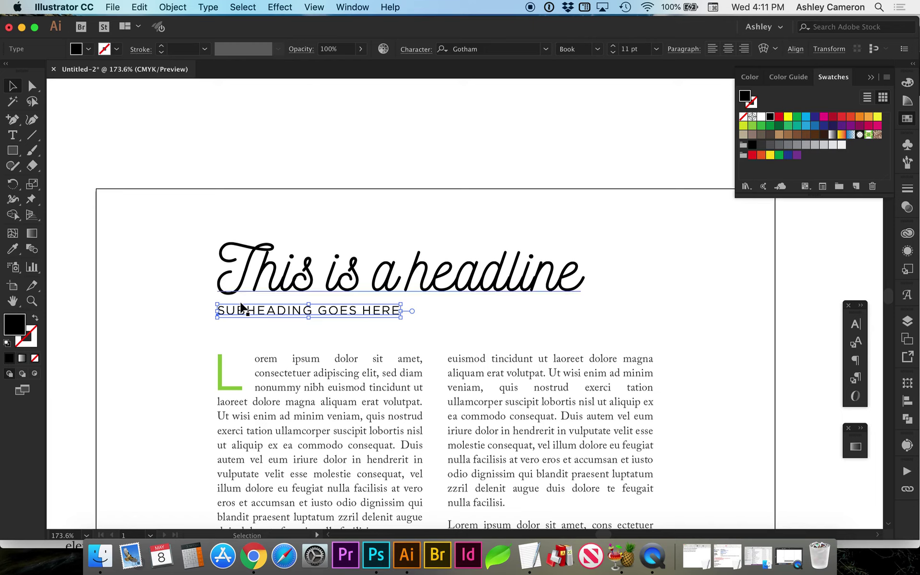
{"action": "left_click", "coordinate": [213, 7]}
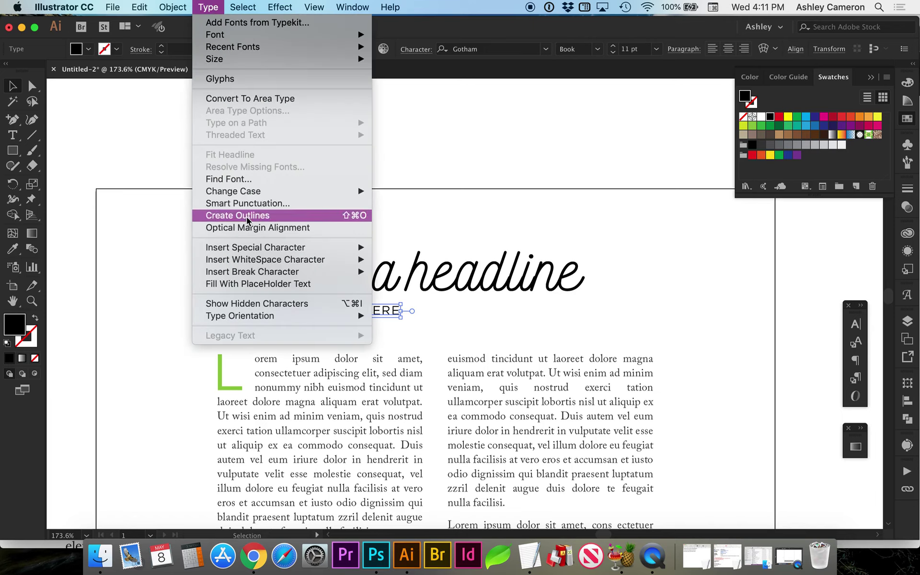
{"action": "left_click", "coordinate": [416, 50]}
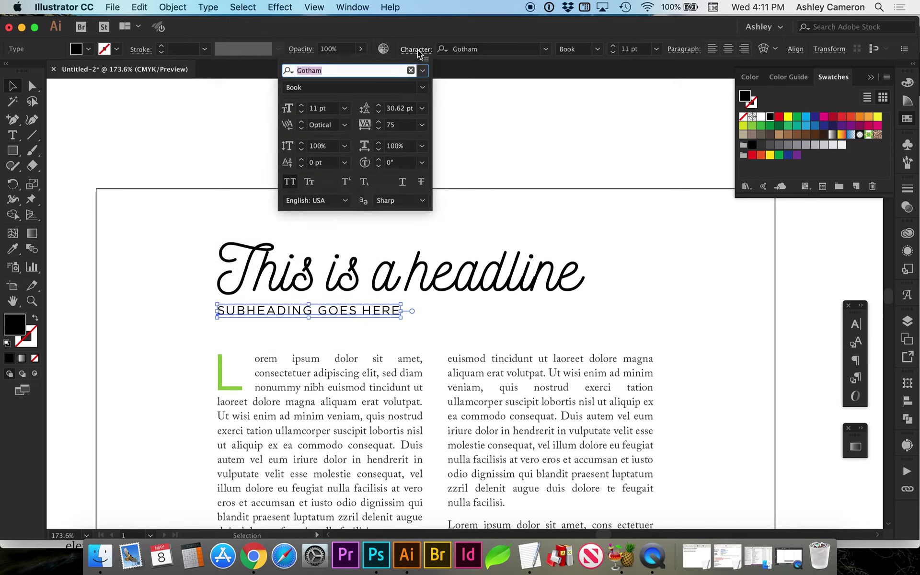
{"action": "left_click", "coordinate": [289, 183]}
Convert the subheading text to real capitals with Type > Change Case > UPPERCASE
{"action": "left_click", "coordinate": [209, 7]}
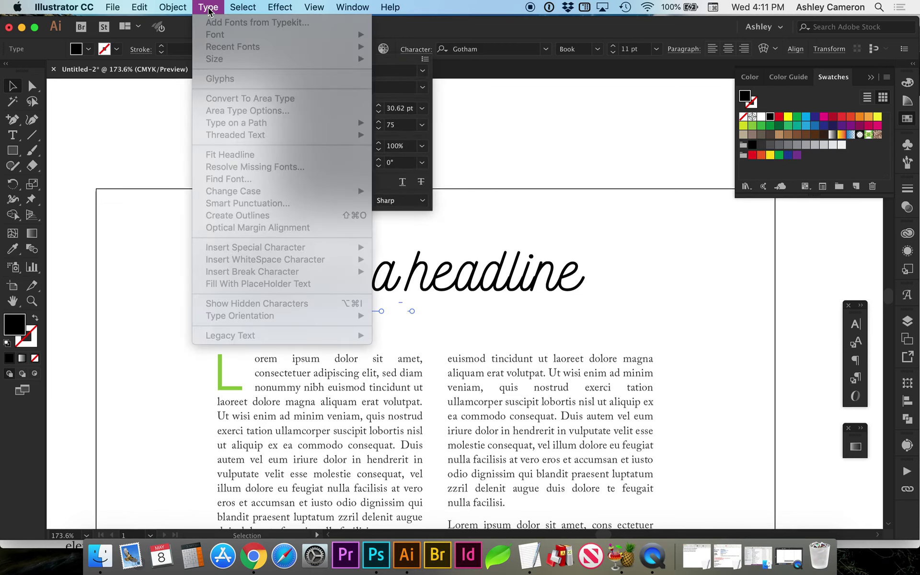
{"action": "left_click", "coordinate": [146, 146]}
{"action": "left_click", "coordinate": [242, 311]}
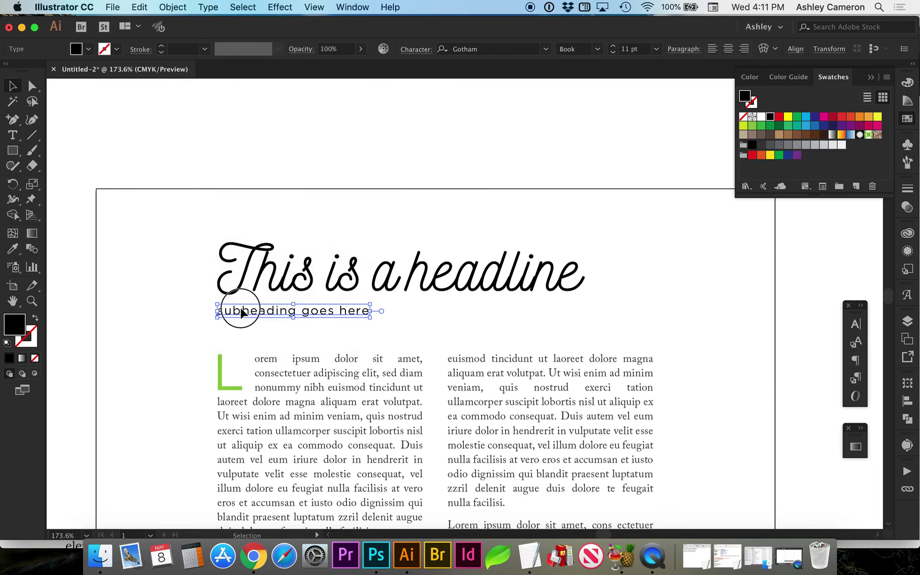
{"action": "left_click", "coordinate": [217, 7]}
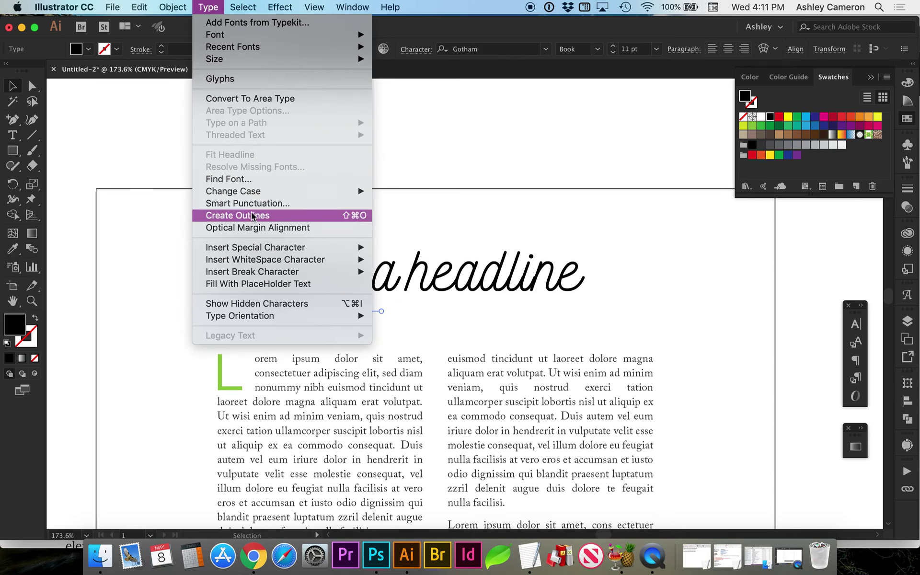
{"action": "mouse_move", "coordinate": [343, 192]}
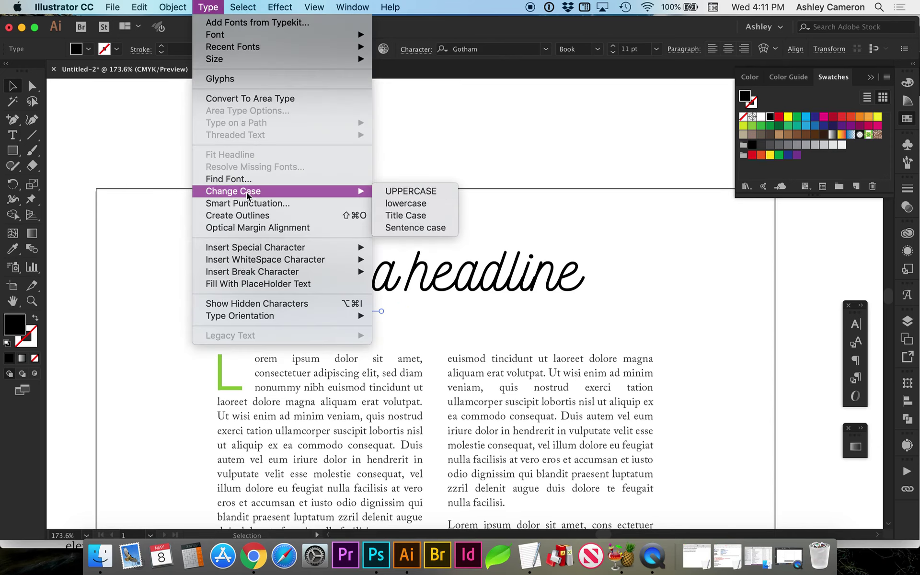
{"action": "left_click", "coordinate": [429, 192]}
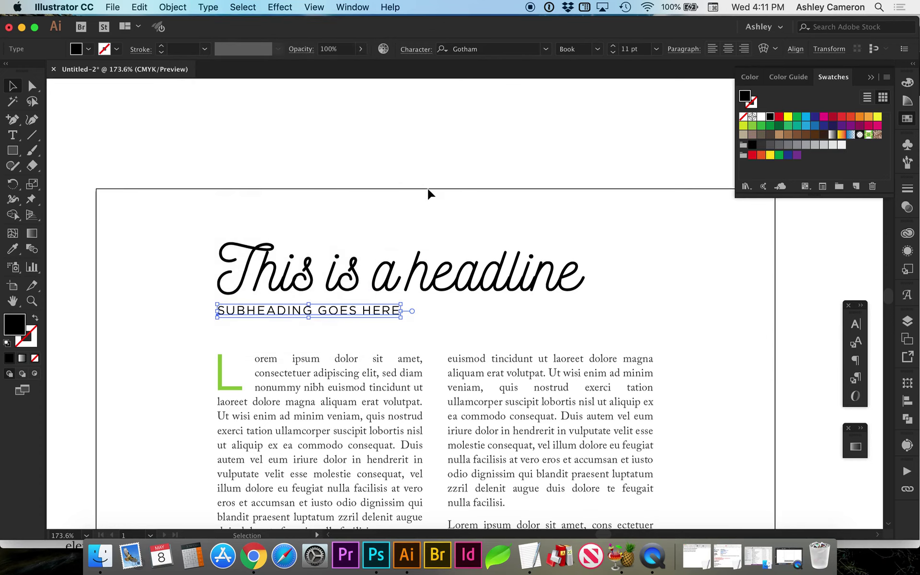
Change the headline to Title Case via Type > Change Case
{"action": "left_click", "coordinate": [328, 282]}
{"action": "left_click", "coordinate": [208, 7]}
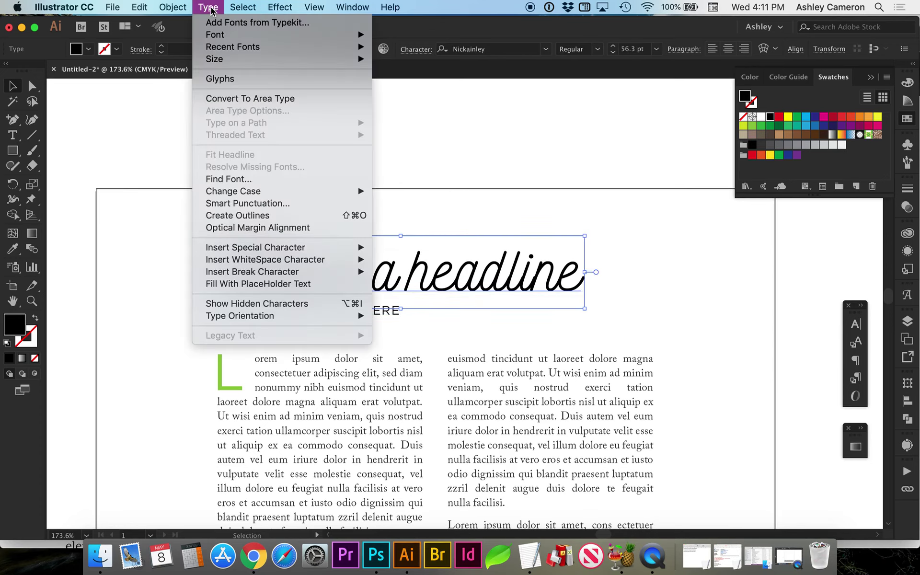
{"action": "mouse_move", "coordinate": [278, 196]}
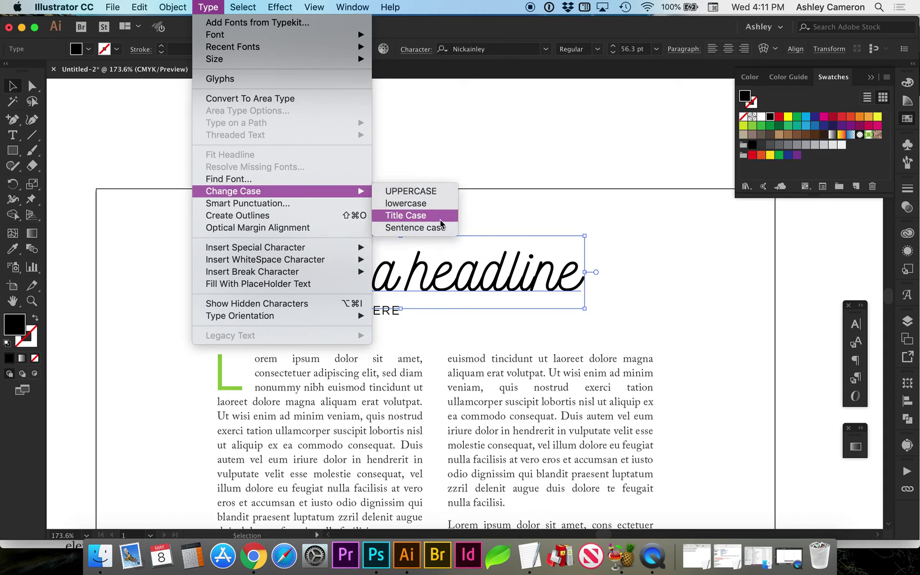
{"action": "left_click", "coordinate": [422, 216]}
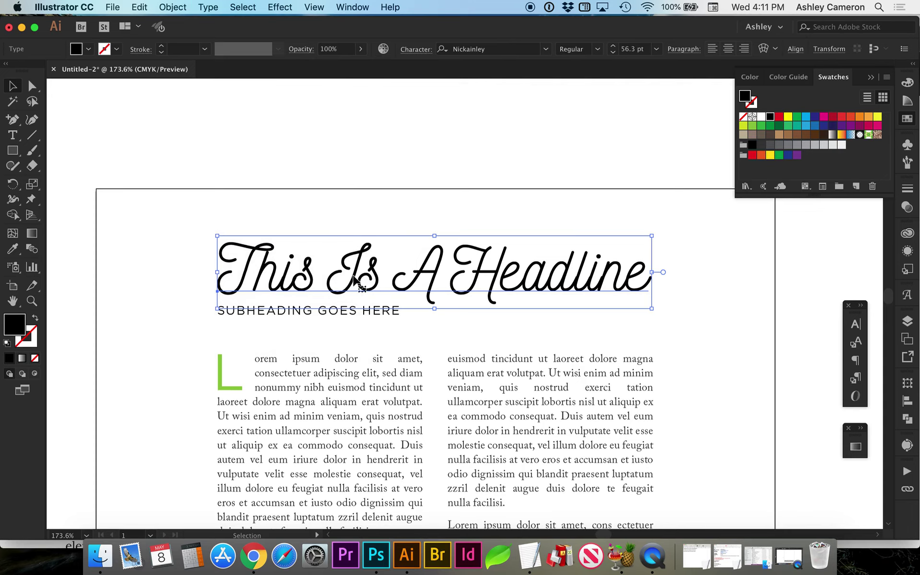
Retype 'Is A' as lowercase 'is a' with the Touch Type tool, then fit the page in view
{"action": "key", "text": "shift+t"}
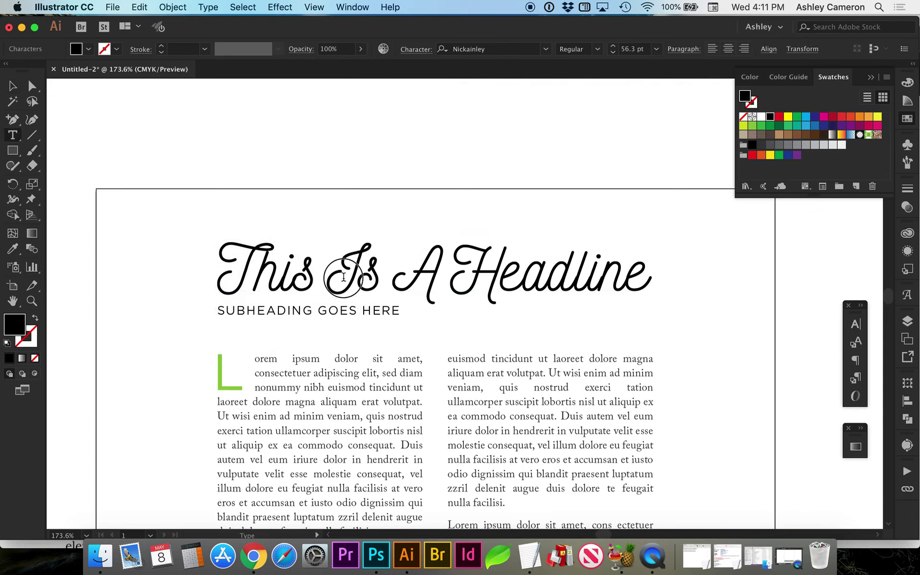
{"action": "left_click", "coordinate": [357, 275]}
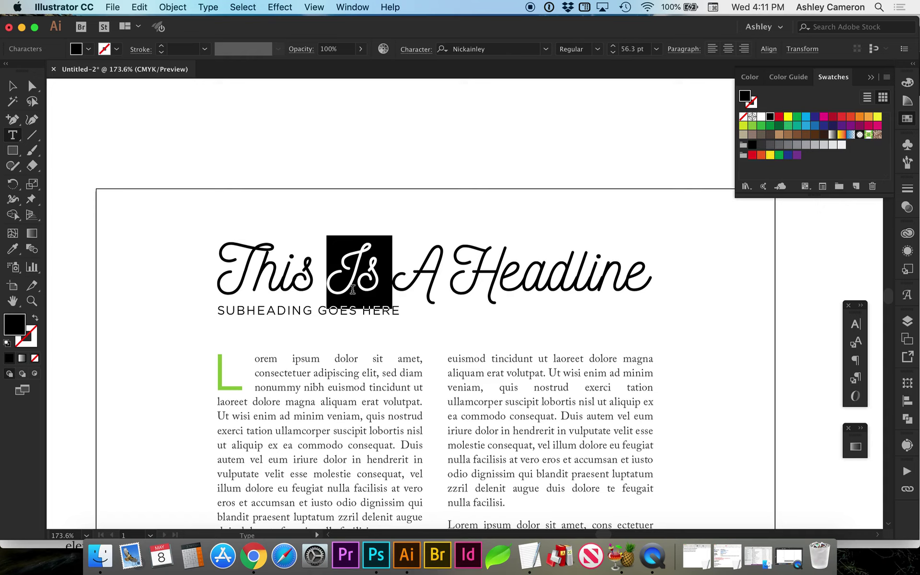
{"action": "type", "text": "is a"}
{"action": "key", "text": "Escape"}
{"action": "left_click", "coordinate": [503, 158]}
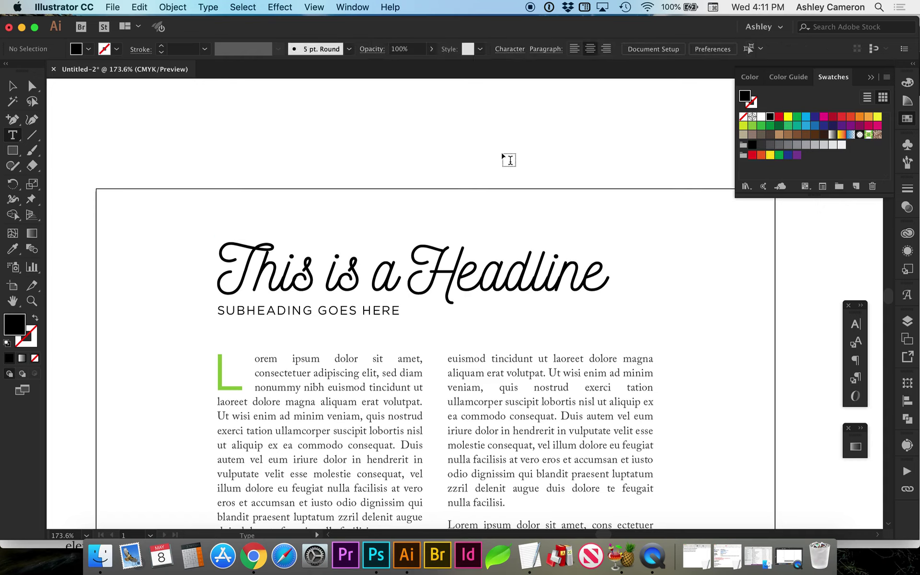
{"action": "left_click", "coordinate": [326, 318]}
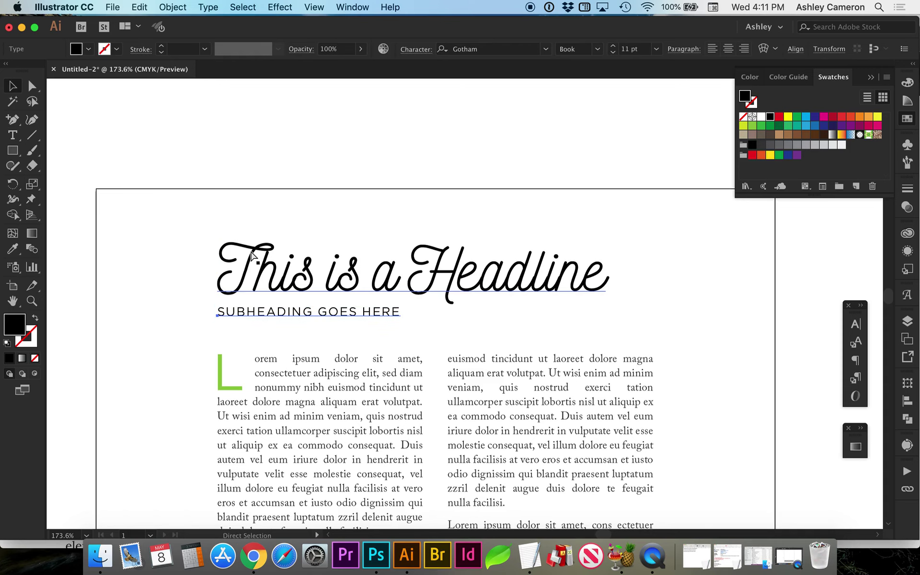
{"action": "key", "text": "super+0"}
Move the headline and subheading down slightly on the page
{"action": "left_click", "coordinate": [306, 248]}
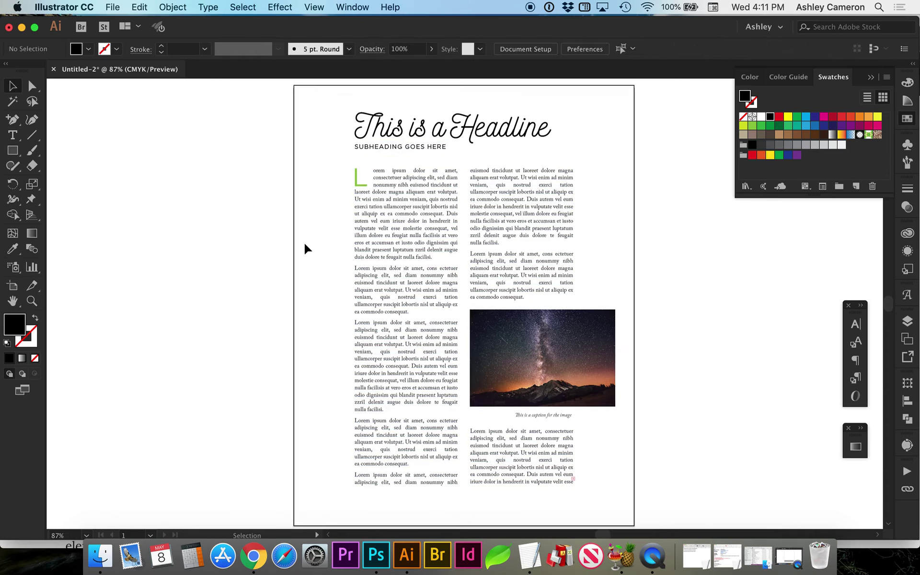
{"action": "scroll", "coordinate": [316, 147], "scroll_direction": "up", "scroll_amount": 2}
{"action": "scroll", "coordinate": [316, 148], "scroll_direction": "right", "scroll_amount": 1}
{"action": "left_click", "coordinate": [327, 177]}
{"action": "left_click_drag", "start_coordinate": [327, 182], "coordinate": [314, 204]}
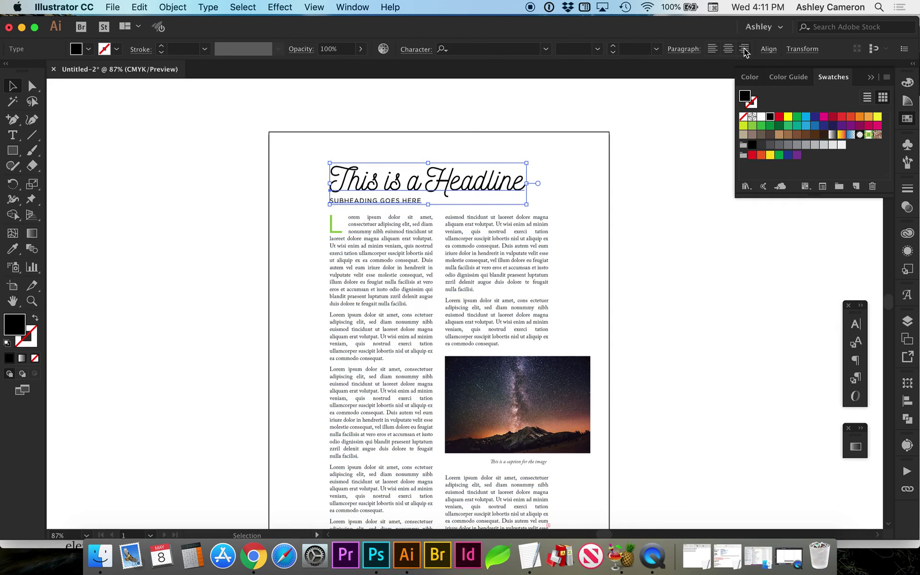
Center the headline text and align it horizontally to the artboard's center
{"action": "left_click", "coordinate": [728, 50]}
{"action": "left_click", "coordinate": [773, 52]}
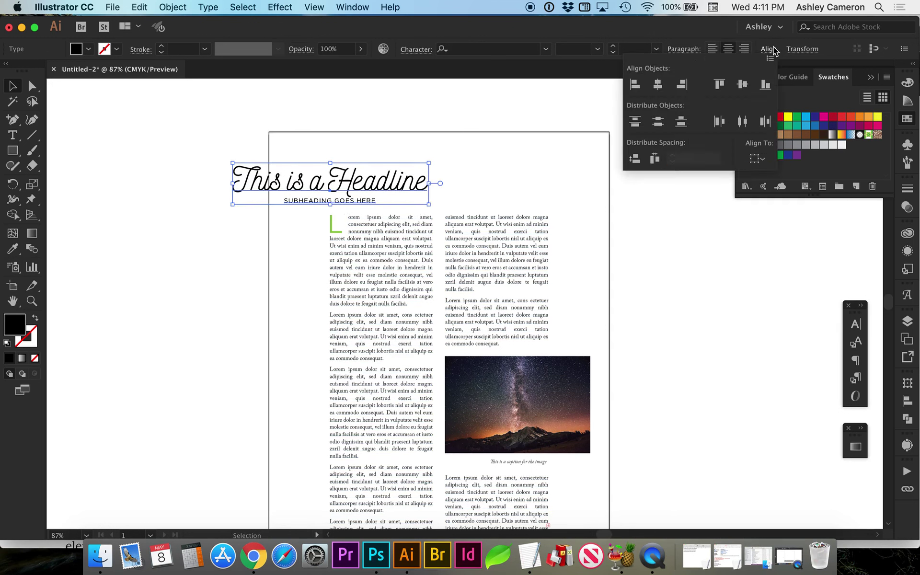
{"action": "left_click", "coordinate": [757, 159]}
{"action": "left_click", "coordinate": [792, 202]}
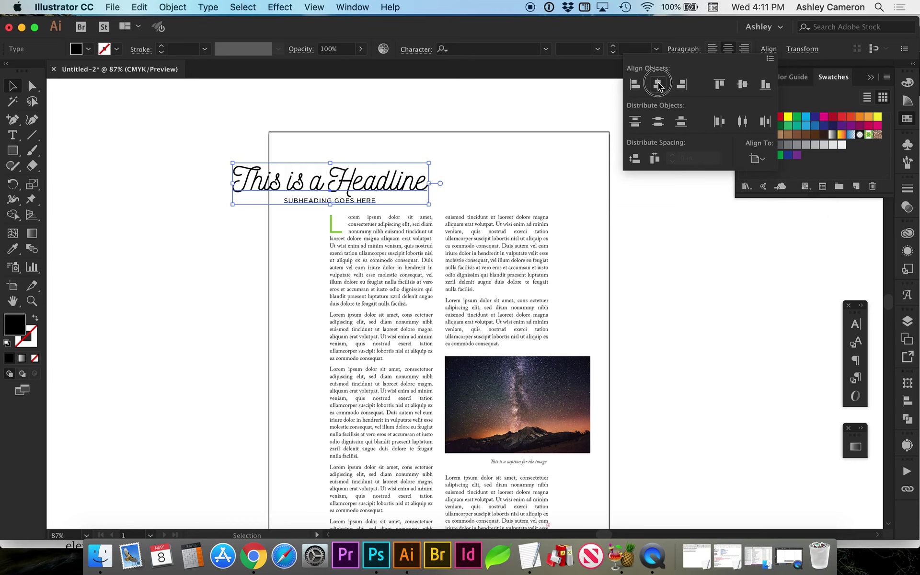
{"action": "left_click", "coordinate": [657, 85]}
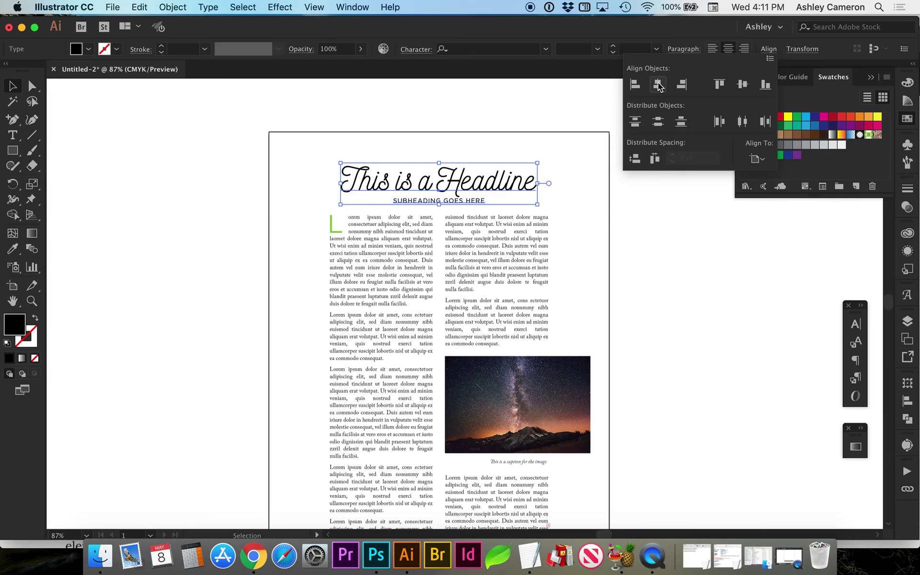
{"action": "left_click", "coordinate": [632, 295]}
{"action": "scroll", "coordinate": [633, 295], "scroll_direction": "down", "scroll_amount": 3}
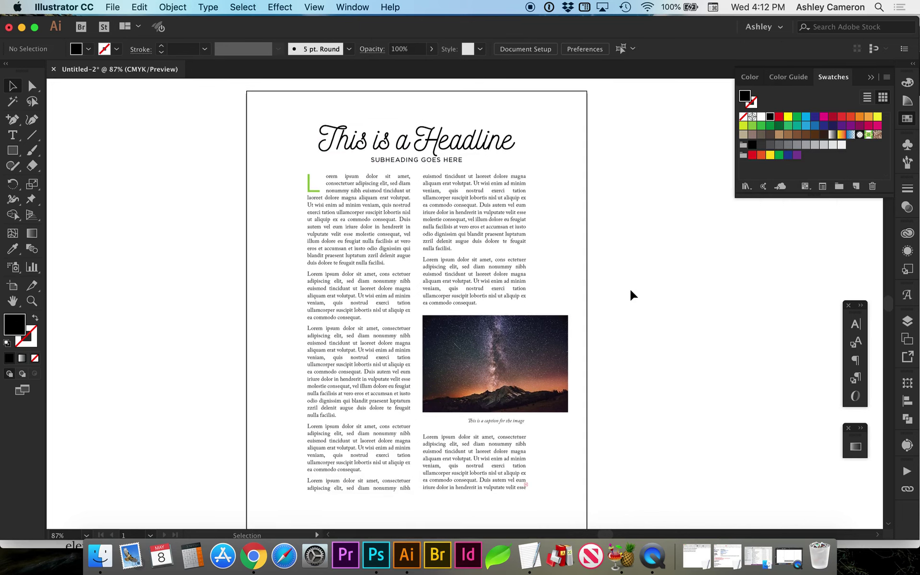
{"action": "scroll", "coordinate": [632, 295], "scroll_direction": "right", "scroll_amount": 2}
{"action": "left_click", "coordinate": [422, 168]}
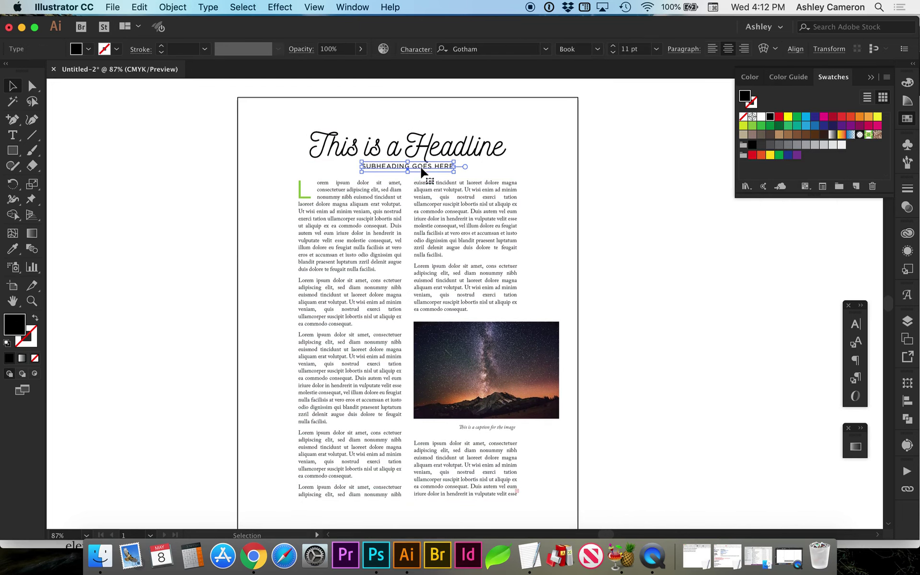
{"action": "left_click", "coordinate": [538, 175]}
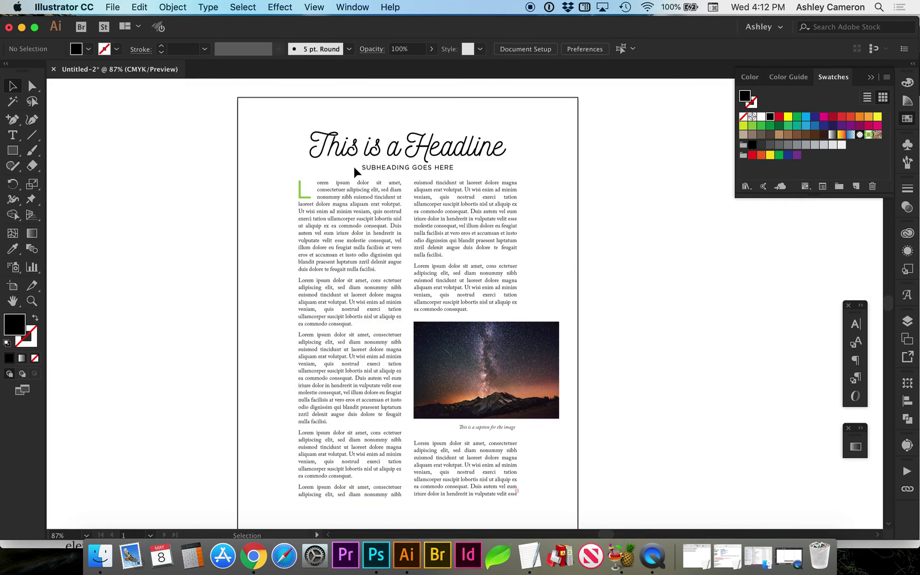
Zoom in and draw a horizontal line to the left of the subheading
{"action": "key", "text": "z"}
{"action": "left_click_drag", "start_coordinate": [268, 110], "coordinate": [650, 304]}
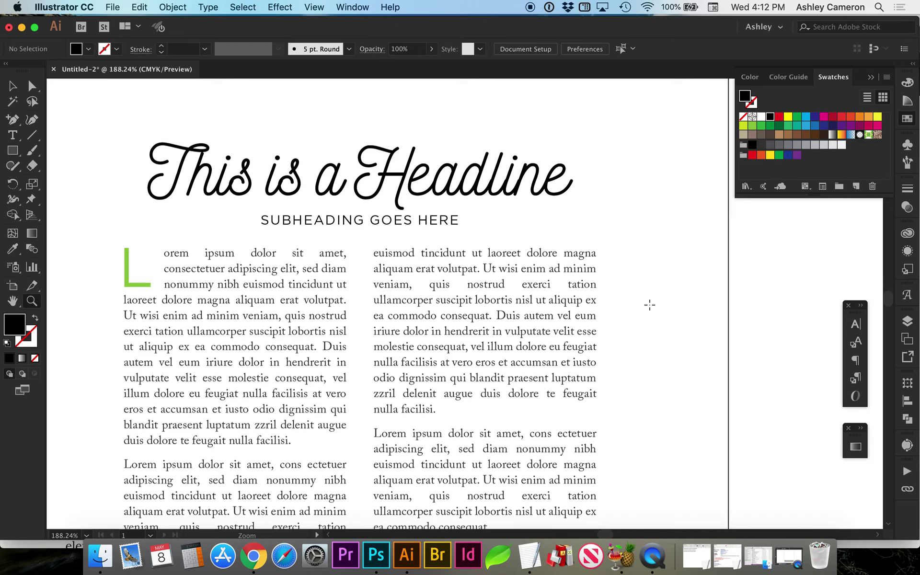
{"action": "key", "text": "backslash"}
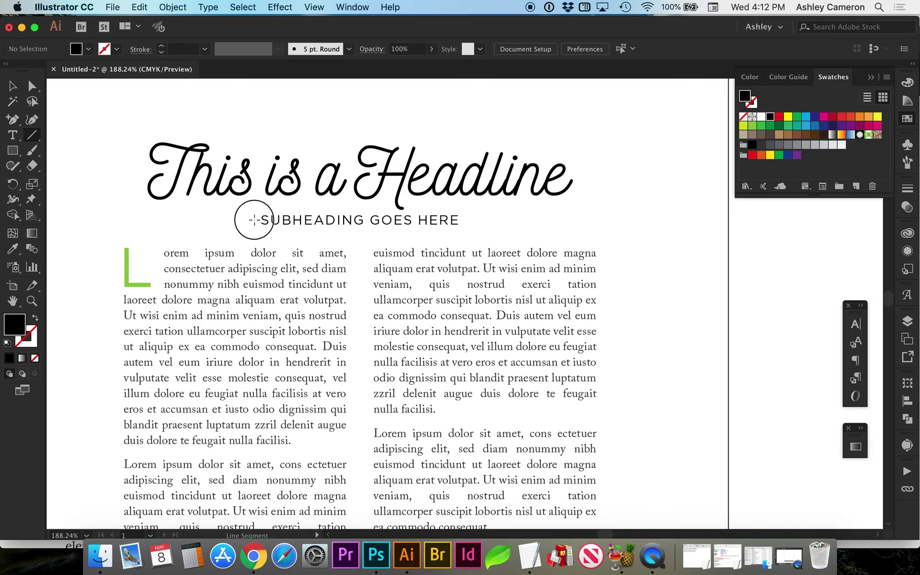
{"action": "left_click_drag", "start_coordinate": [254, 219], "coordinate": [205, 219]}
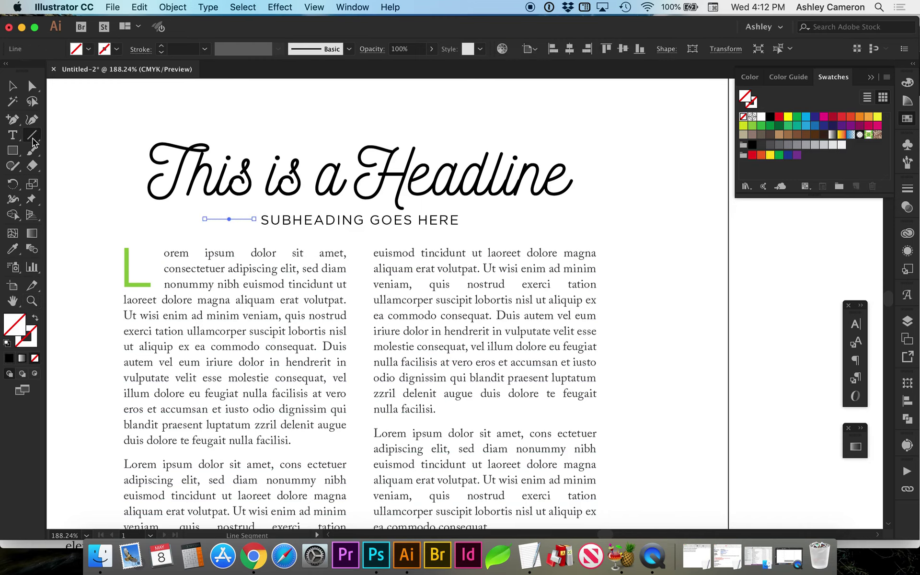
Give the line a black stroke of 0.25 pt
{"action": "left_click", "coordinate": [32, 139]}
{"action": "left_click", "coordinate": [752, 101]}
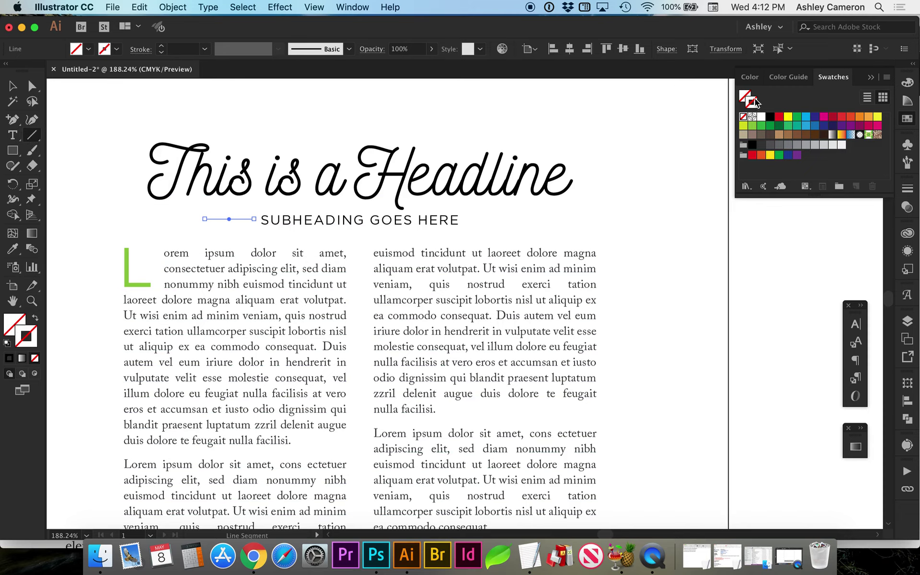
{"action": "left_click", "coordinate": [770, 117]}
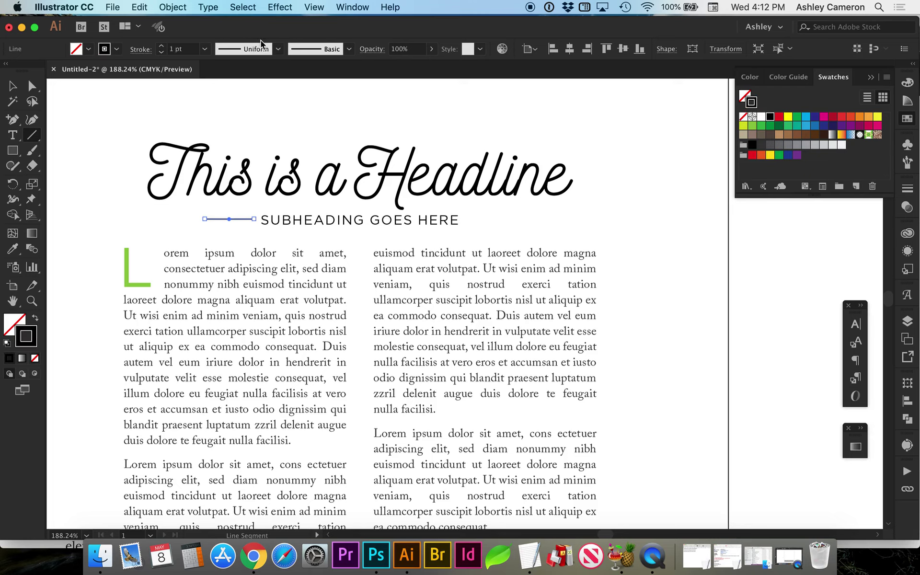
{"action": "left_click", "coordinate": [205, 48]}
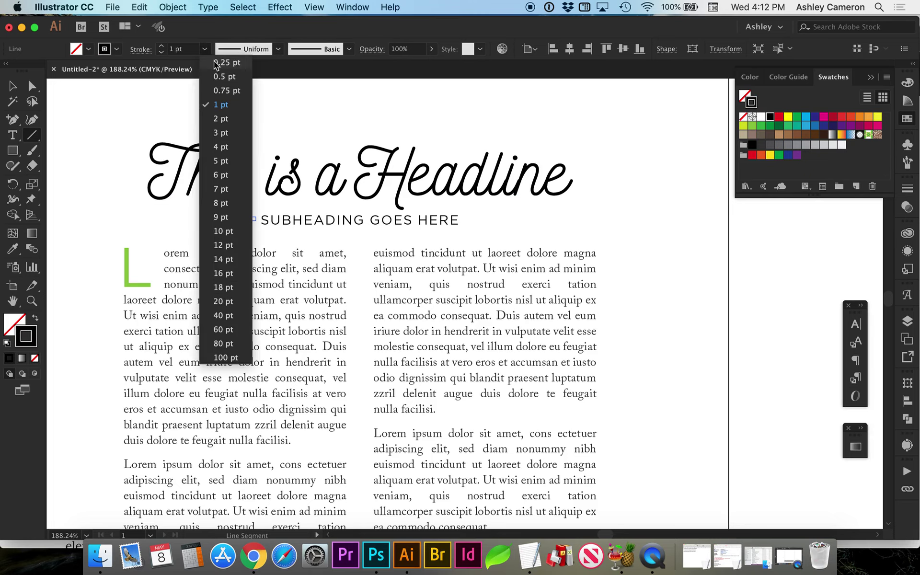
{"action": "left_click", "coordinate": [218, 63]}
Duplicate the line to the right side of the subheading and fit the page in view
{"action": "left_click", "coordinate": [12, 89]}
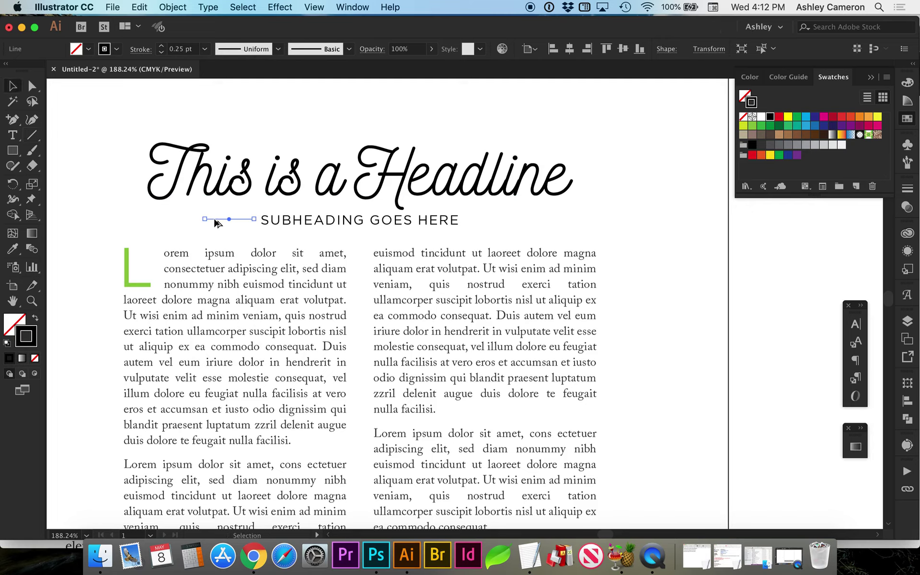
{"action": "left_click_drag", "start_coordinate": [216, 221], "coordinate": [474, 230]}
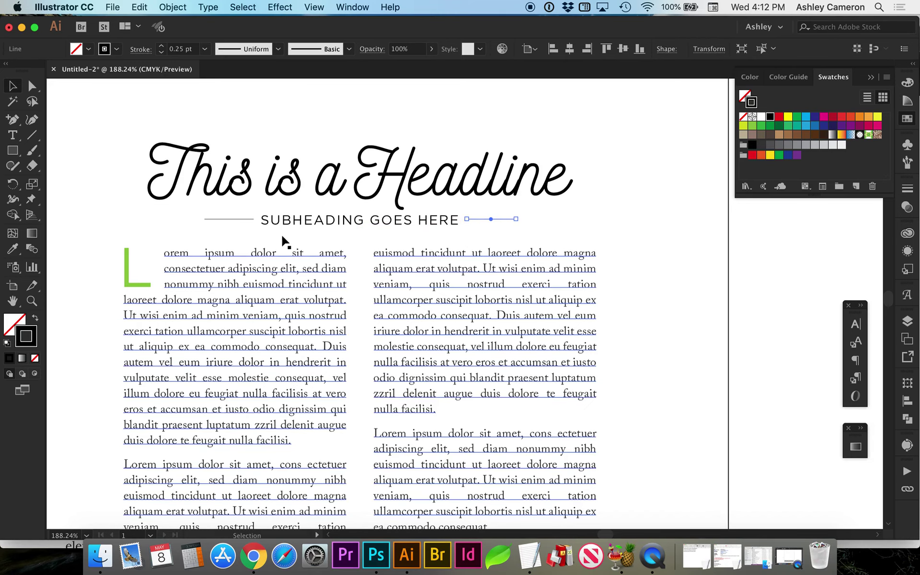
{"action": "left_click", "coordinate": [239, 220], "text": "shift"}
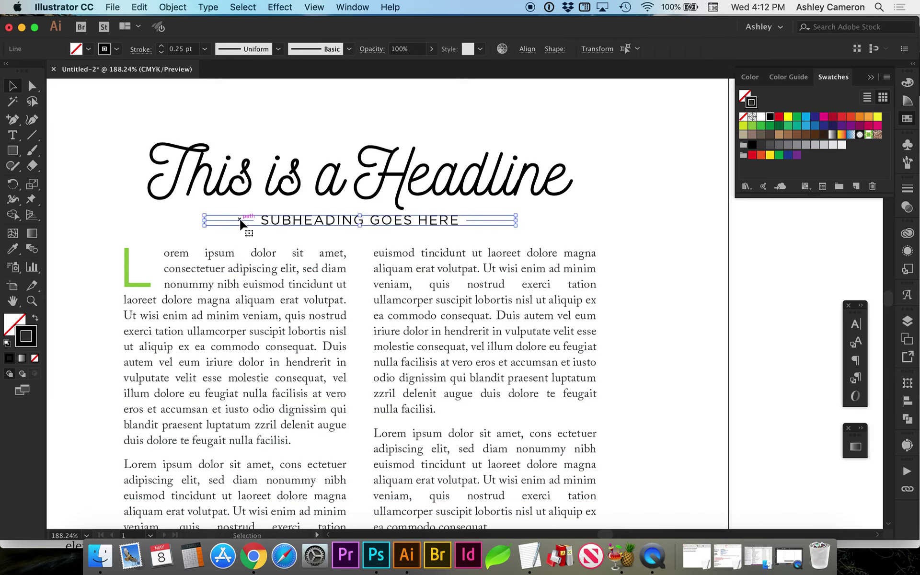
{"action": "left_click", "coordinate": [102, 245]}
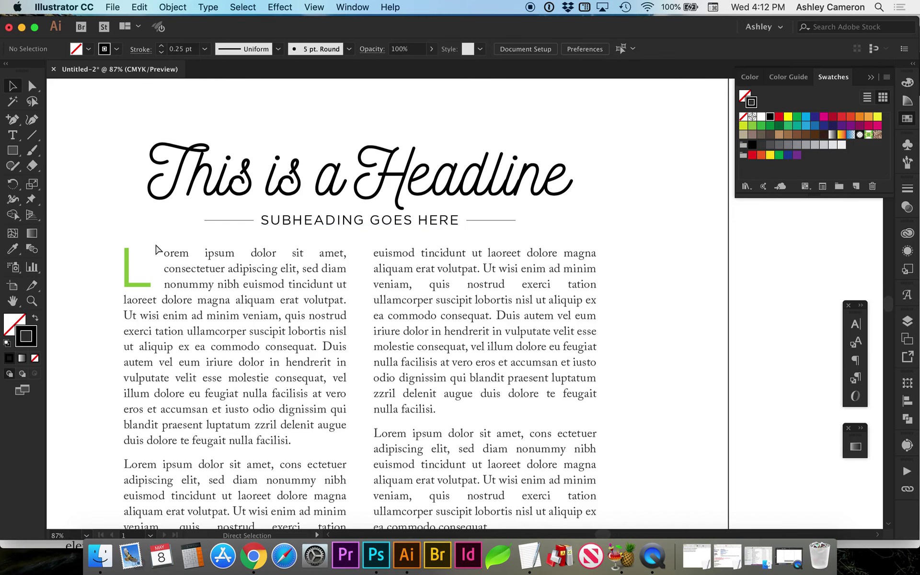
{"action": "key", "text": "super+0"}
{"action": "scroll", "coordinate": [257, 280], "scroll_direction": "right", "scroll_amount": 3}
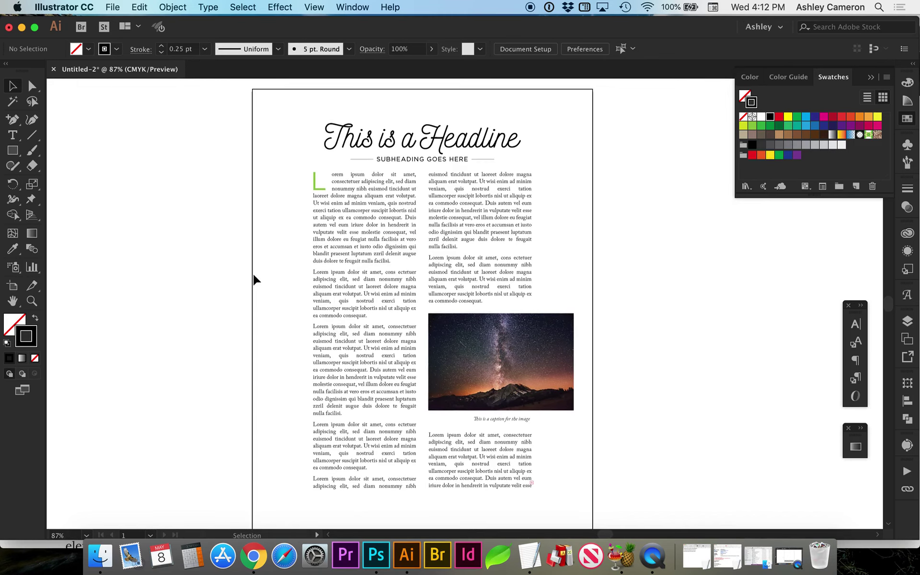